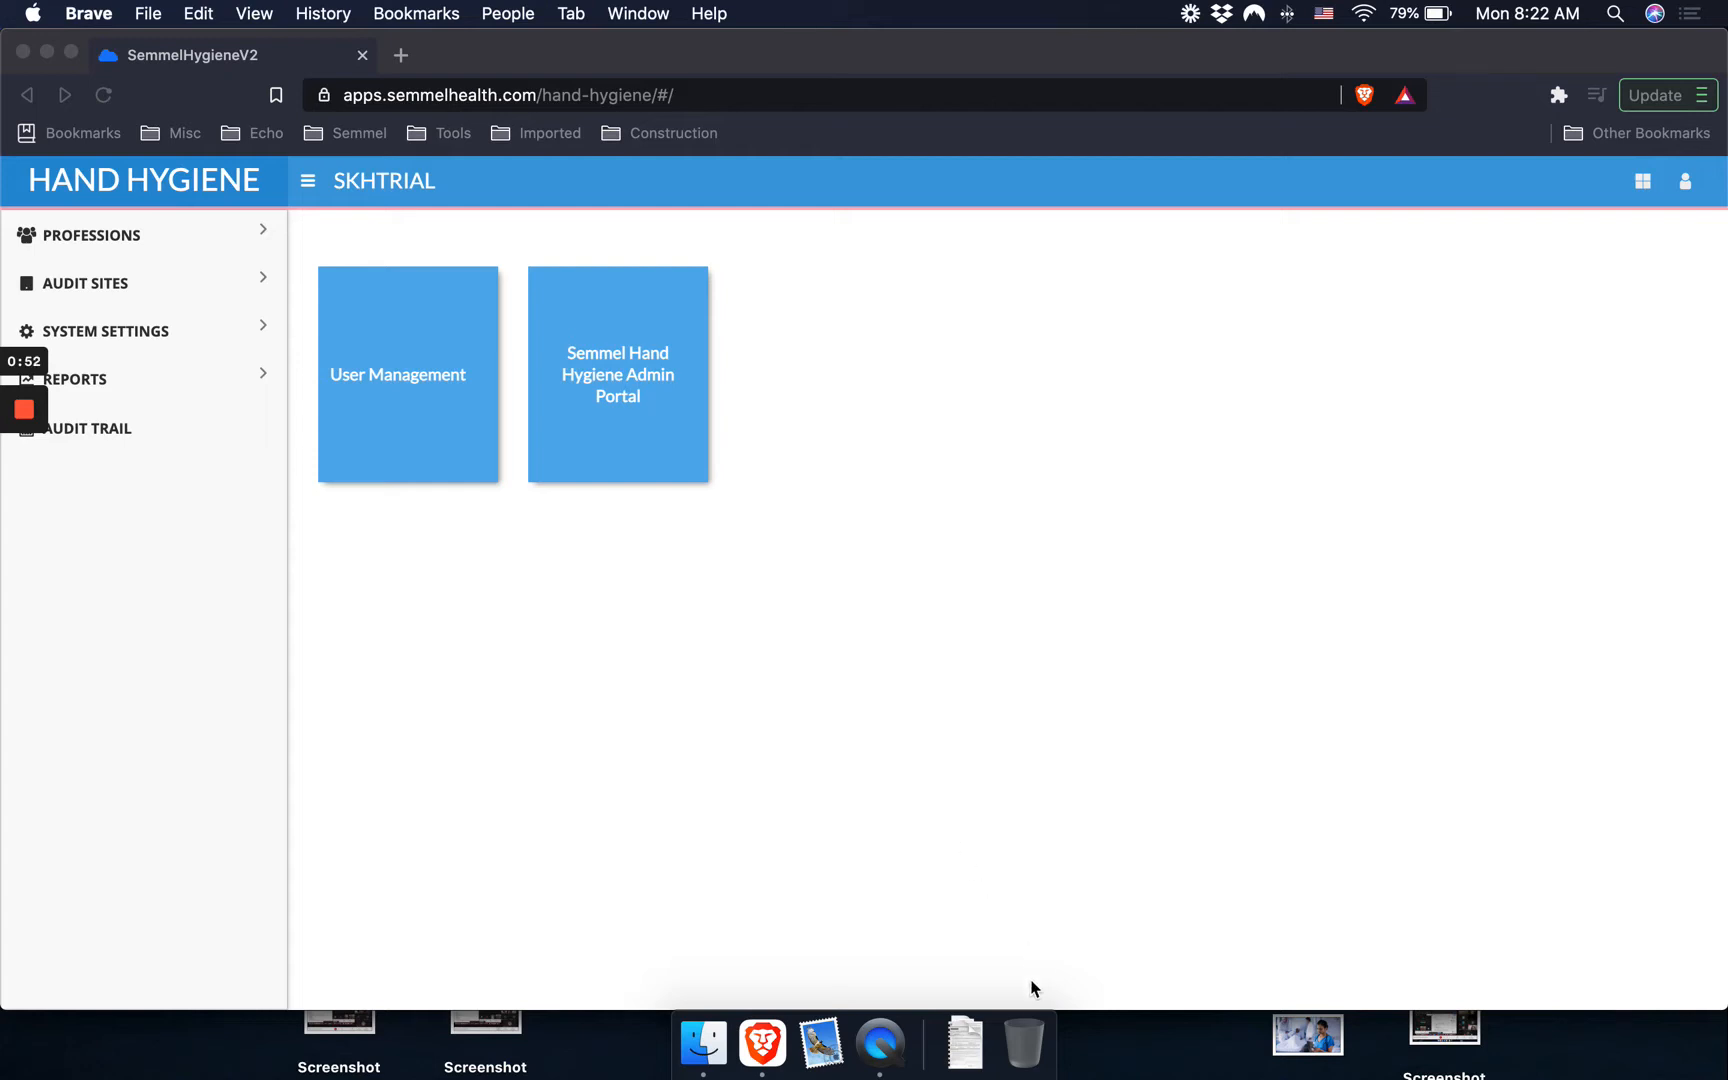
Switch to the mirrored mobile app in QuickTime Player and open the audit entry form for Dialysis Centre.
left_click(880, 1042)
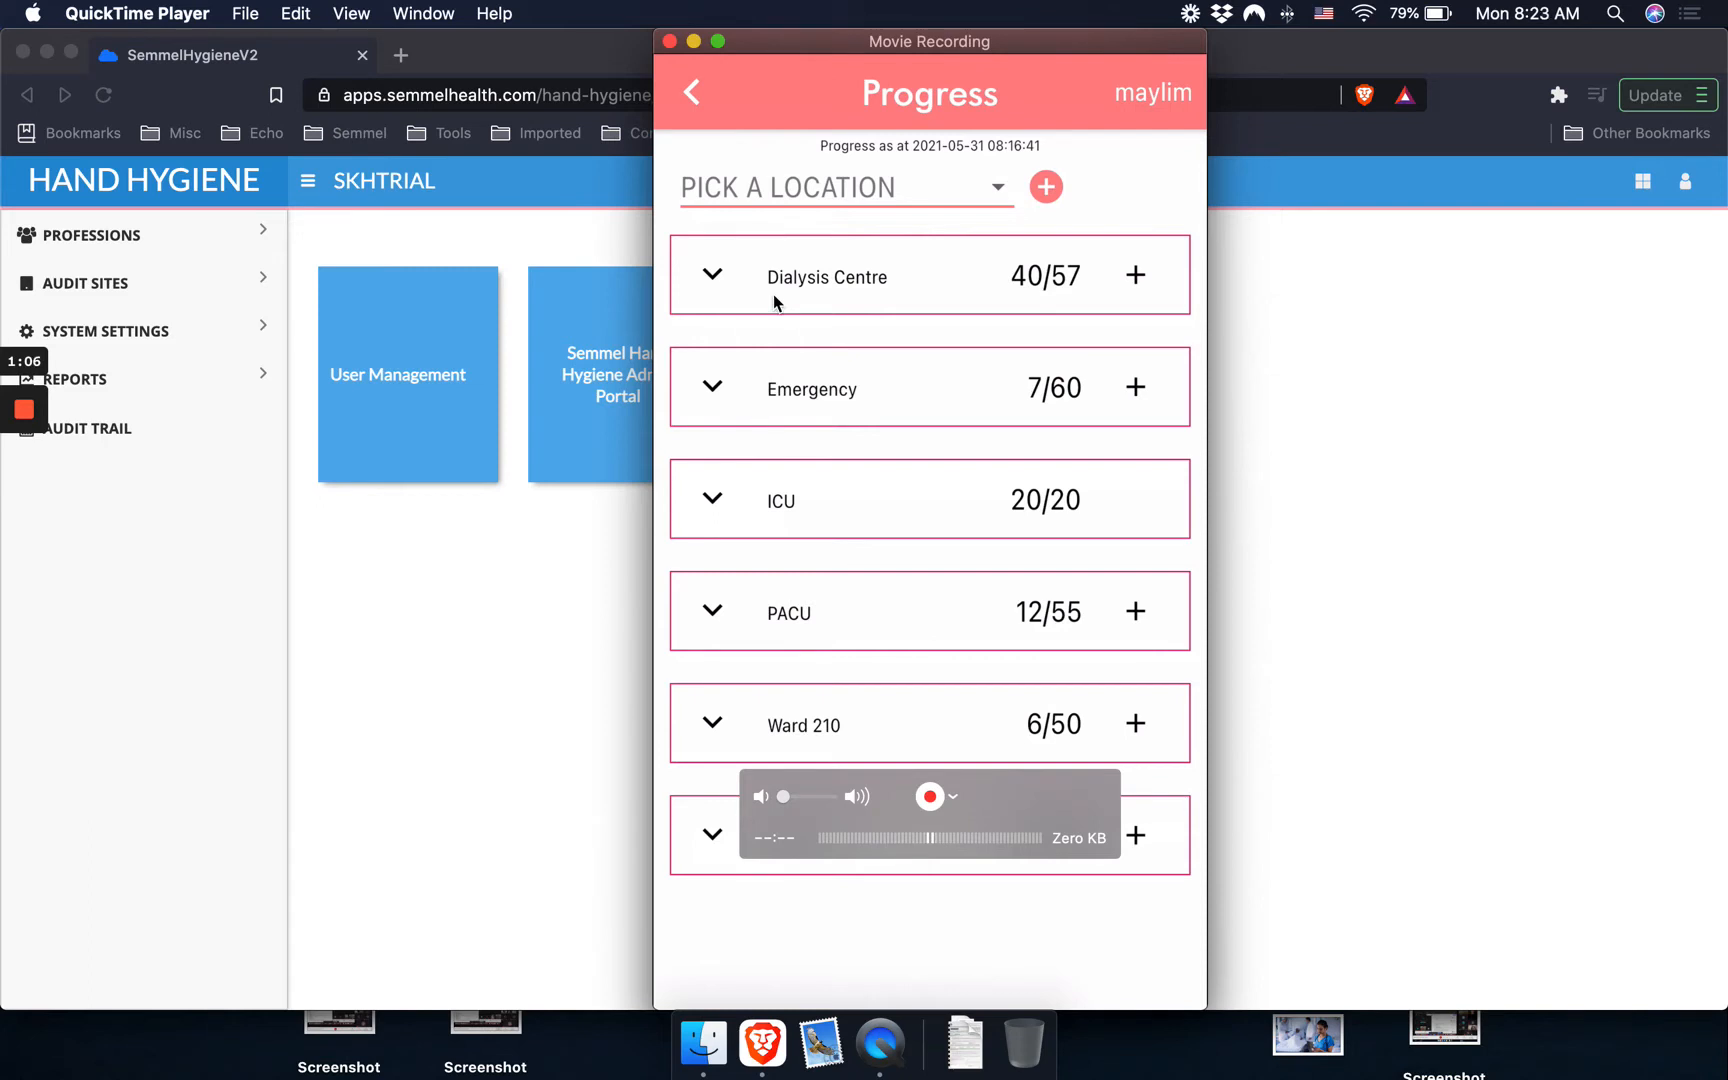
left_click(841, 189)
left_click(1148, 281)
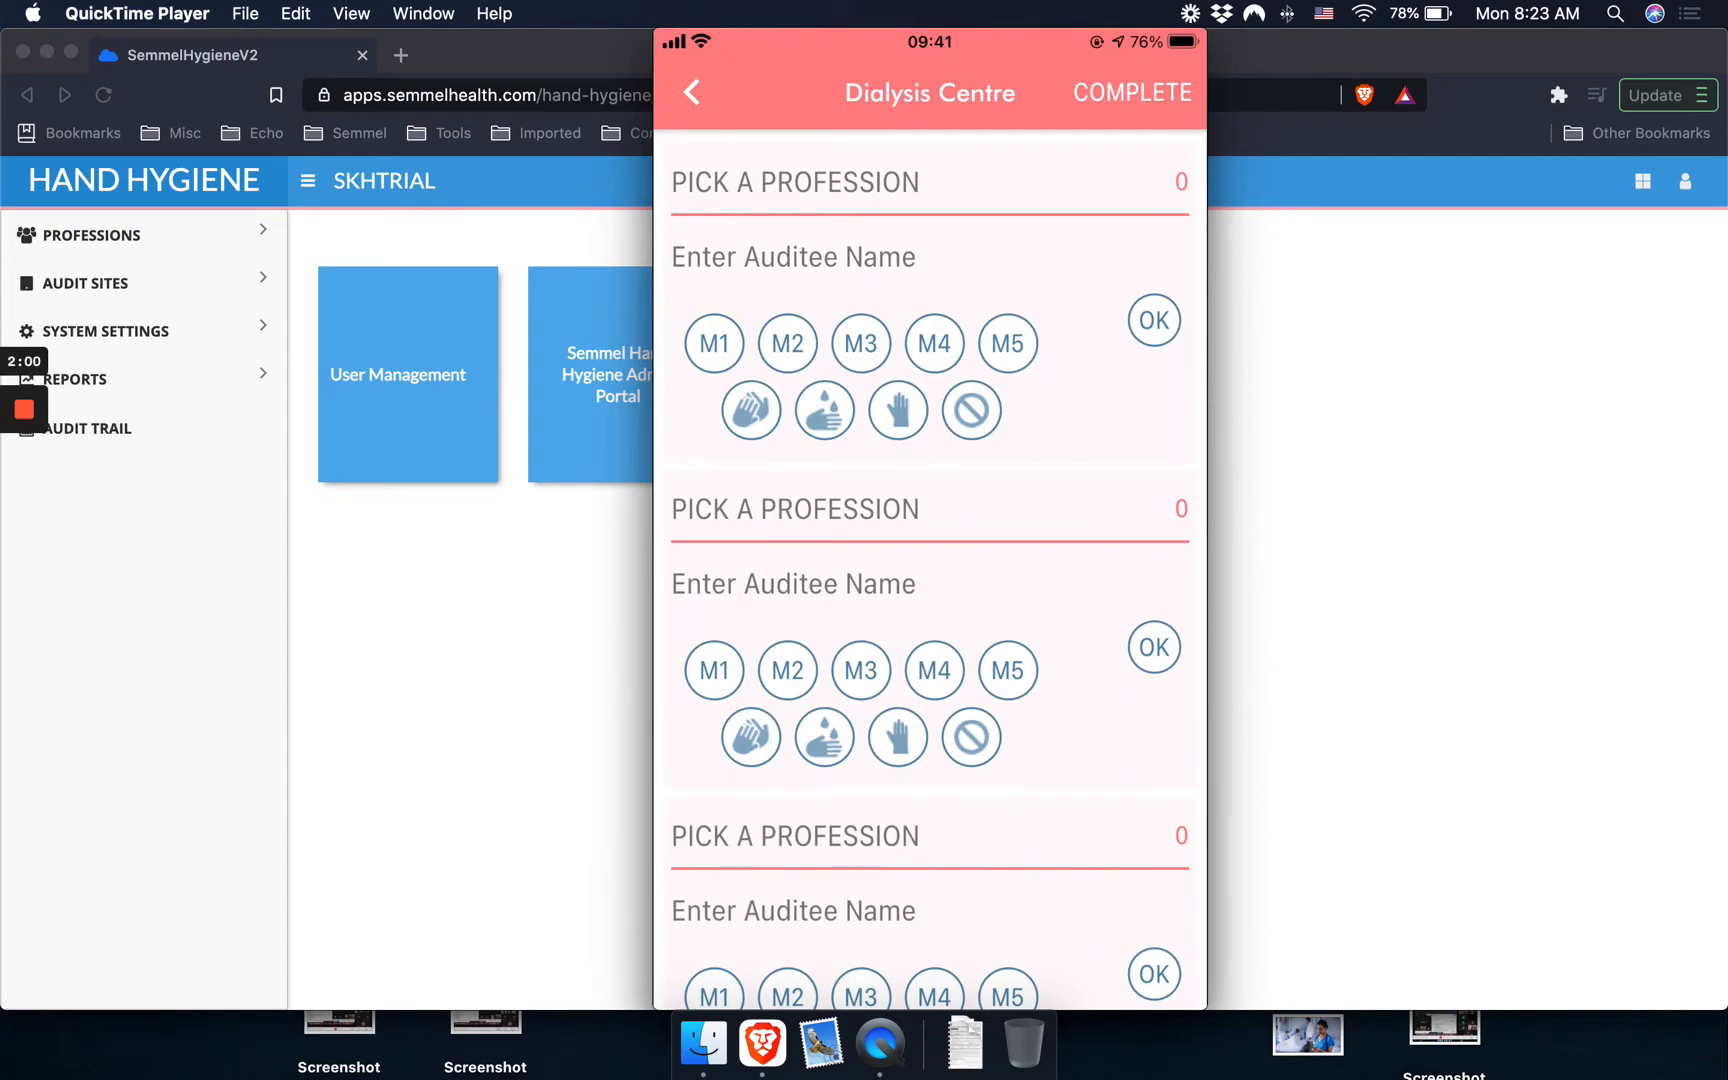
Switch back to the Brave browser and view the Compliance By Audit Site Groups report, examining the Inpatient compliance.
left_click(423, 641)
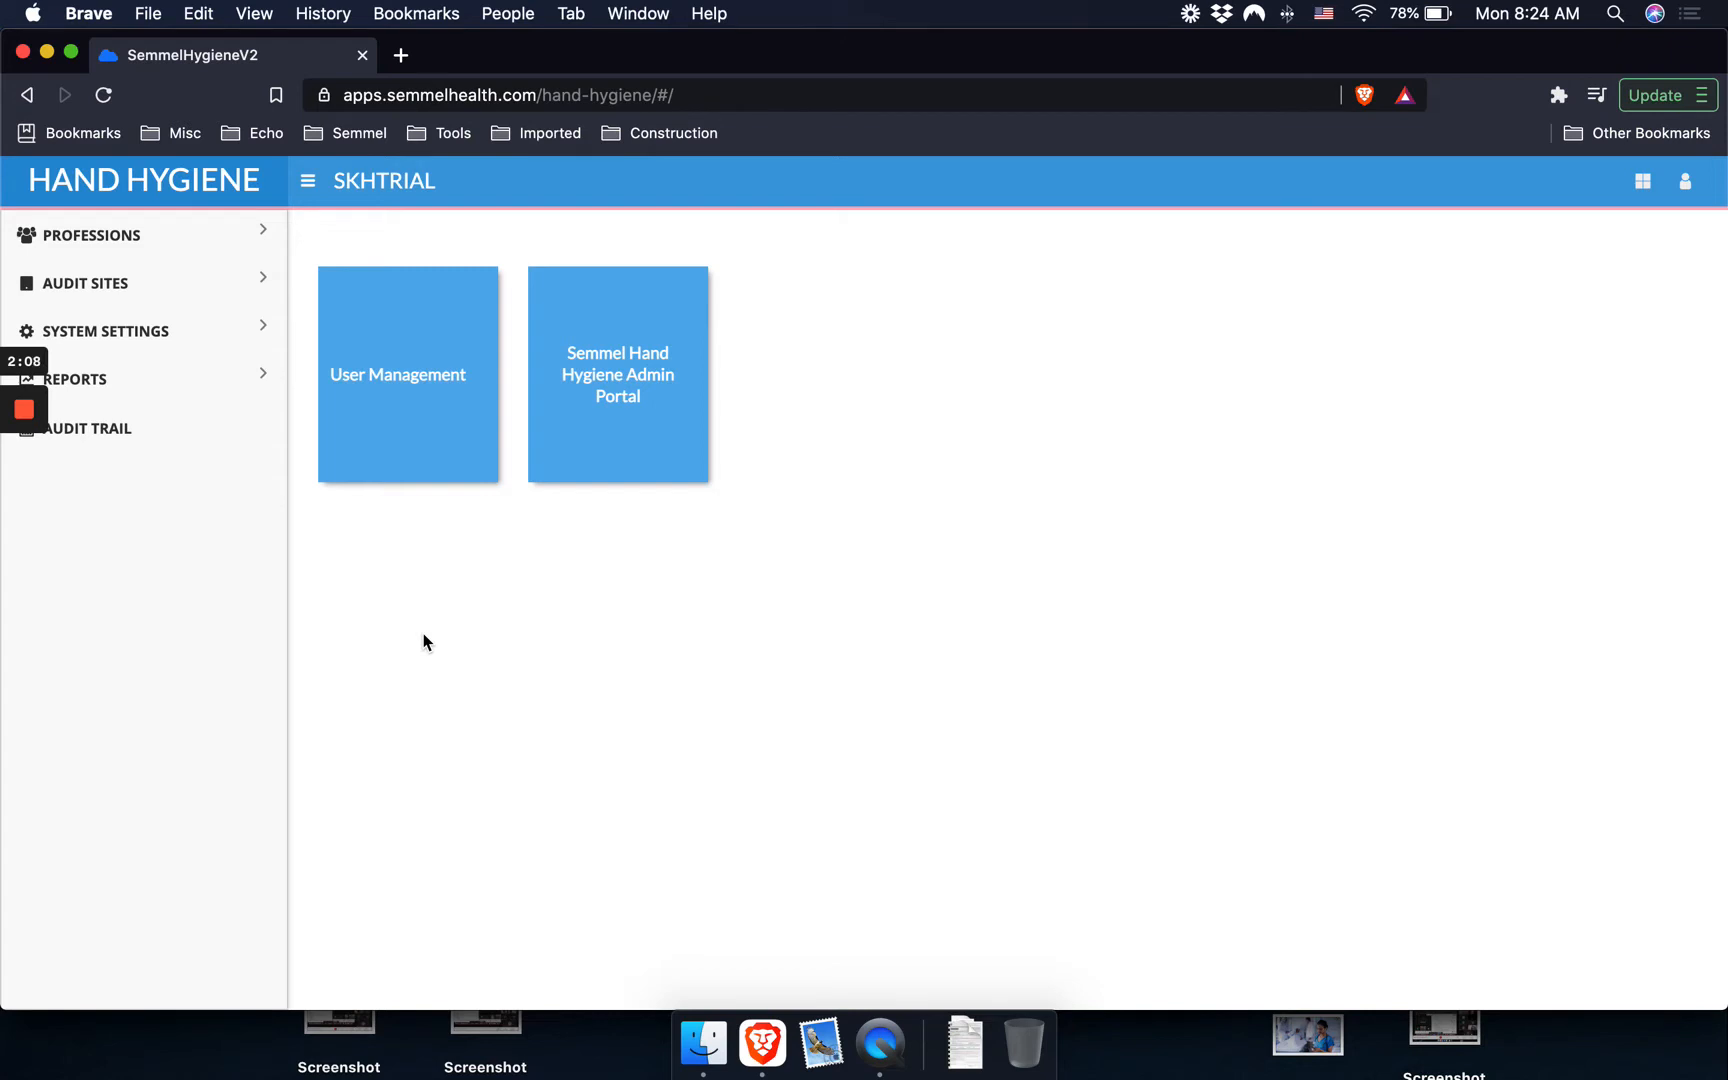
left_click(195, 376)
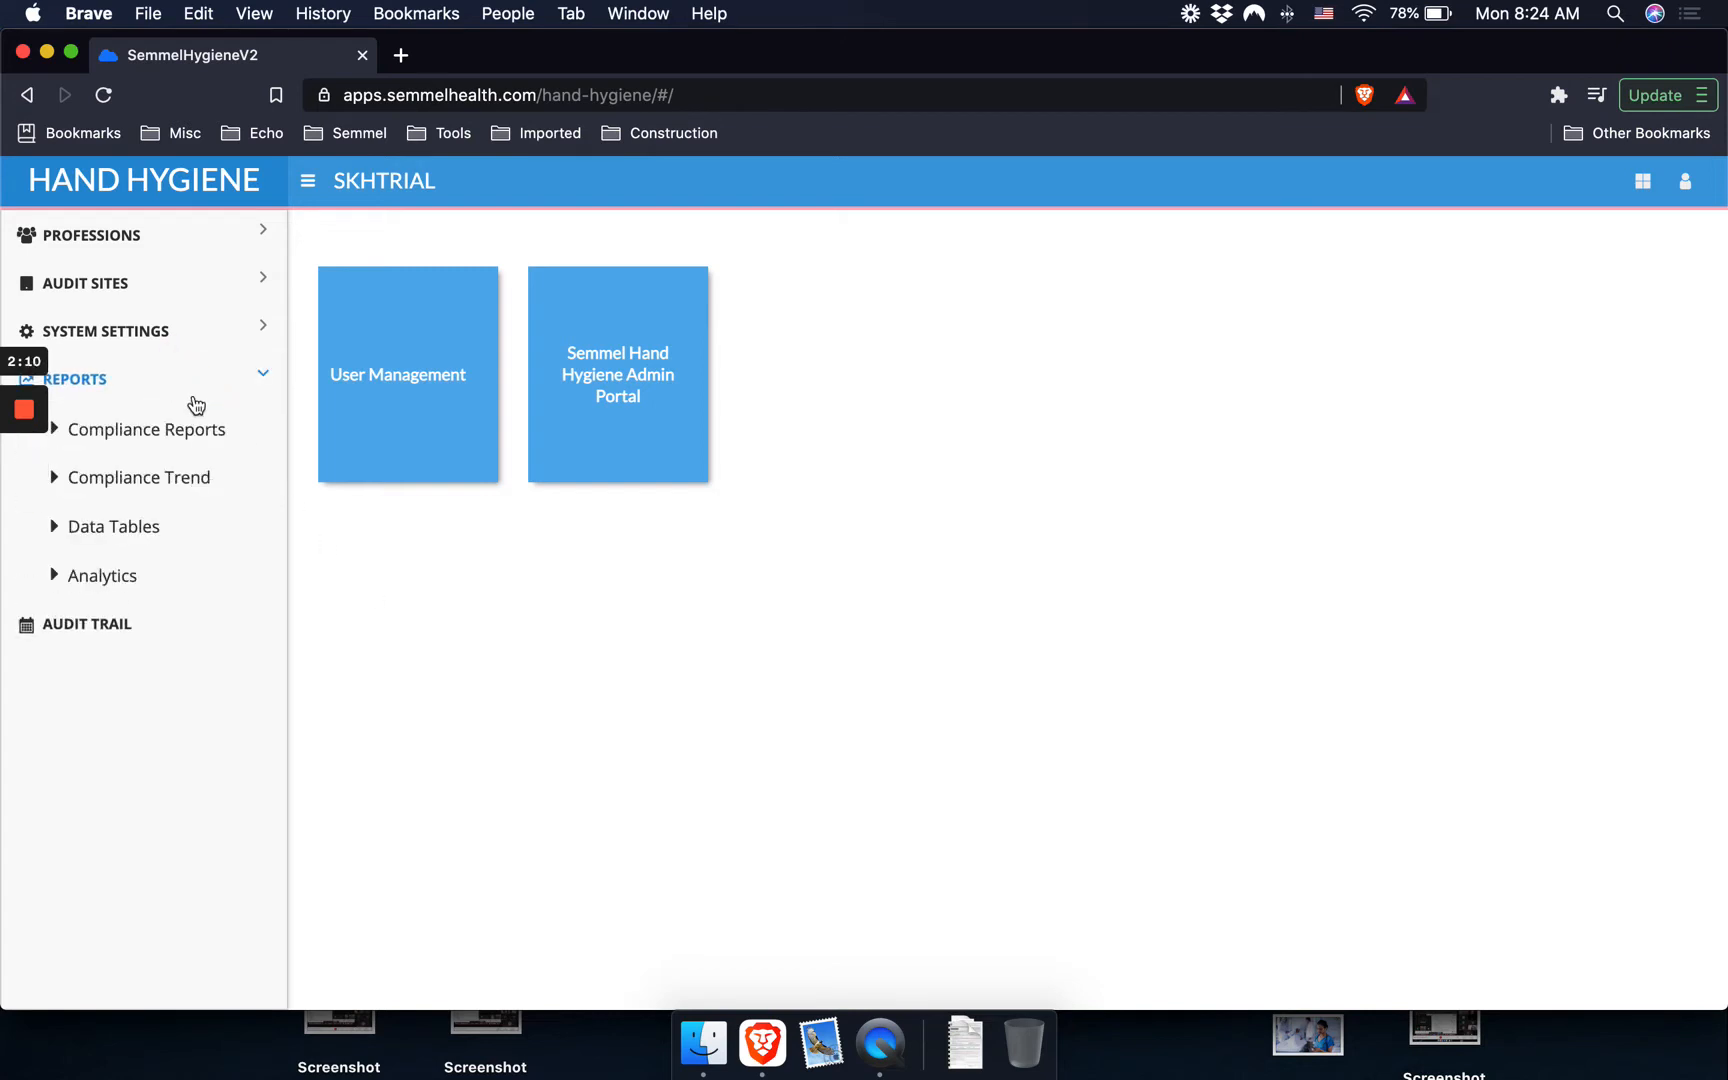
left_click(175, 446)
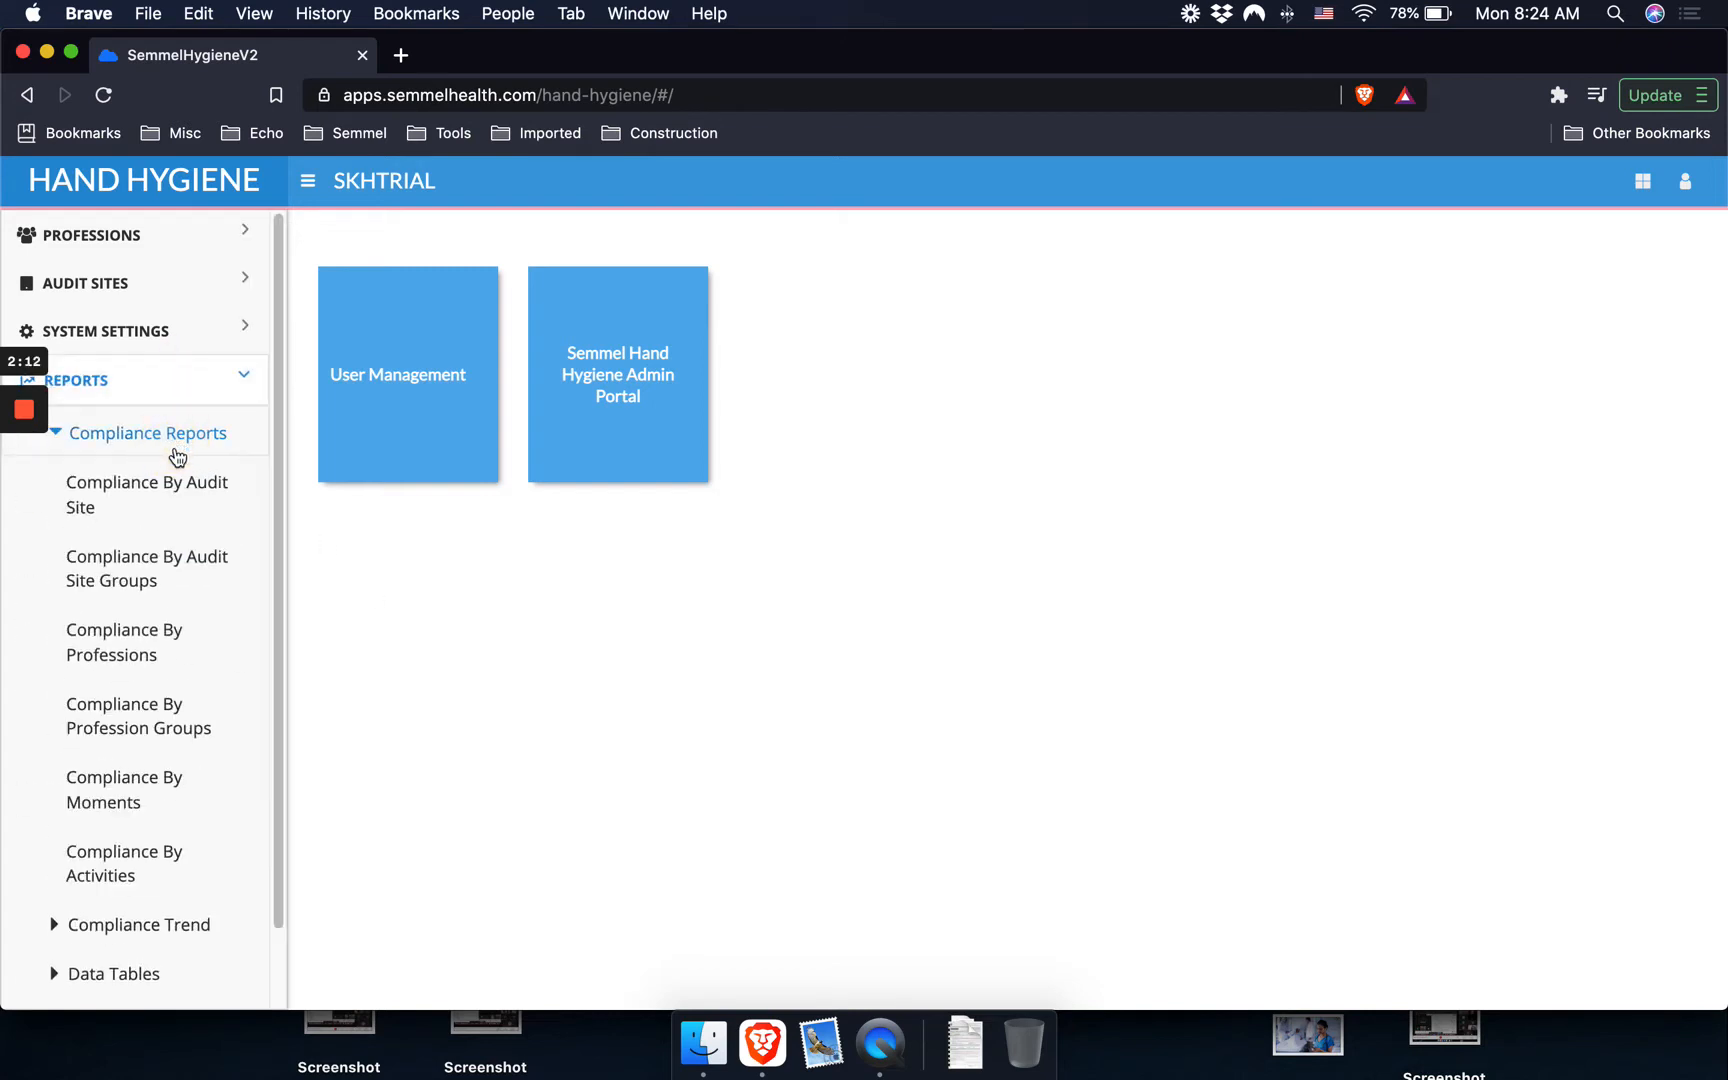
left_click(148, 573)
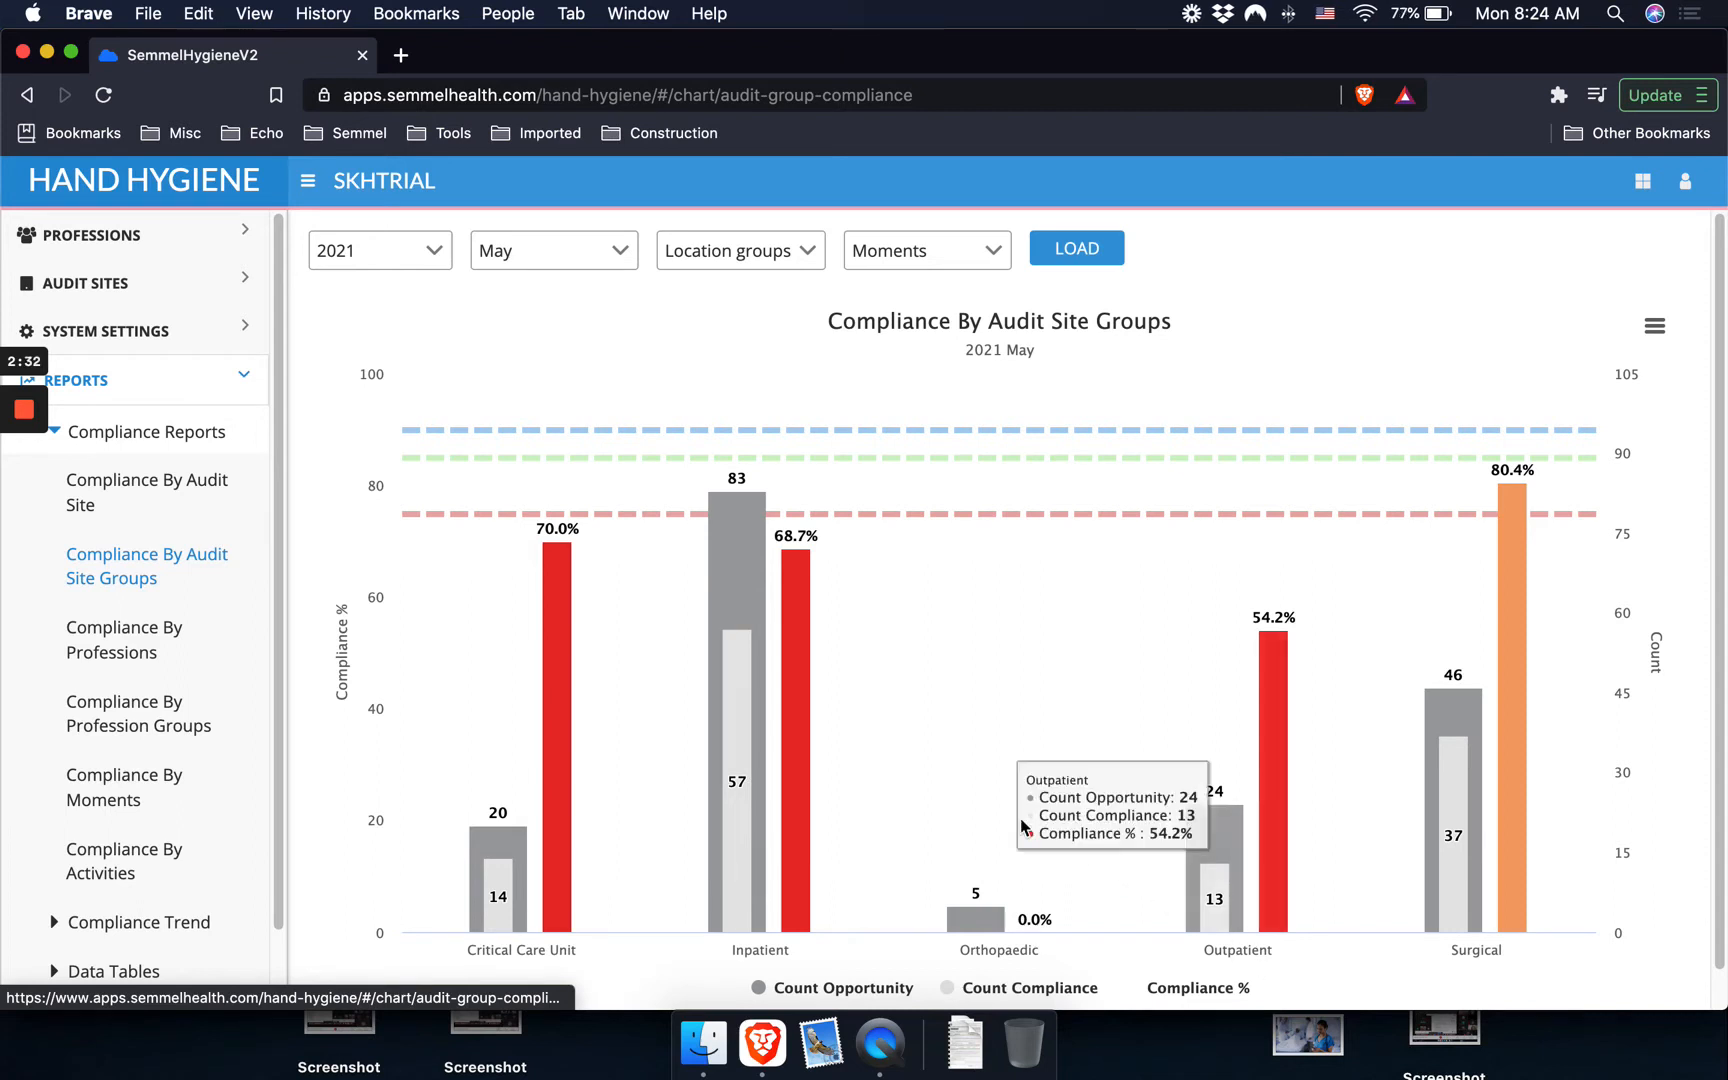
mouse_move(805, 747)
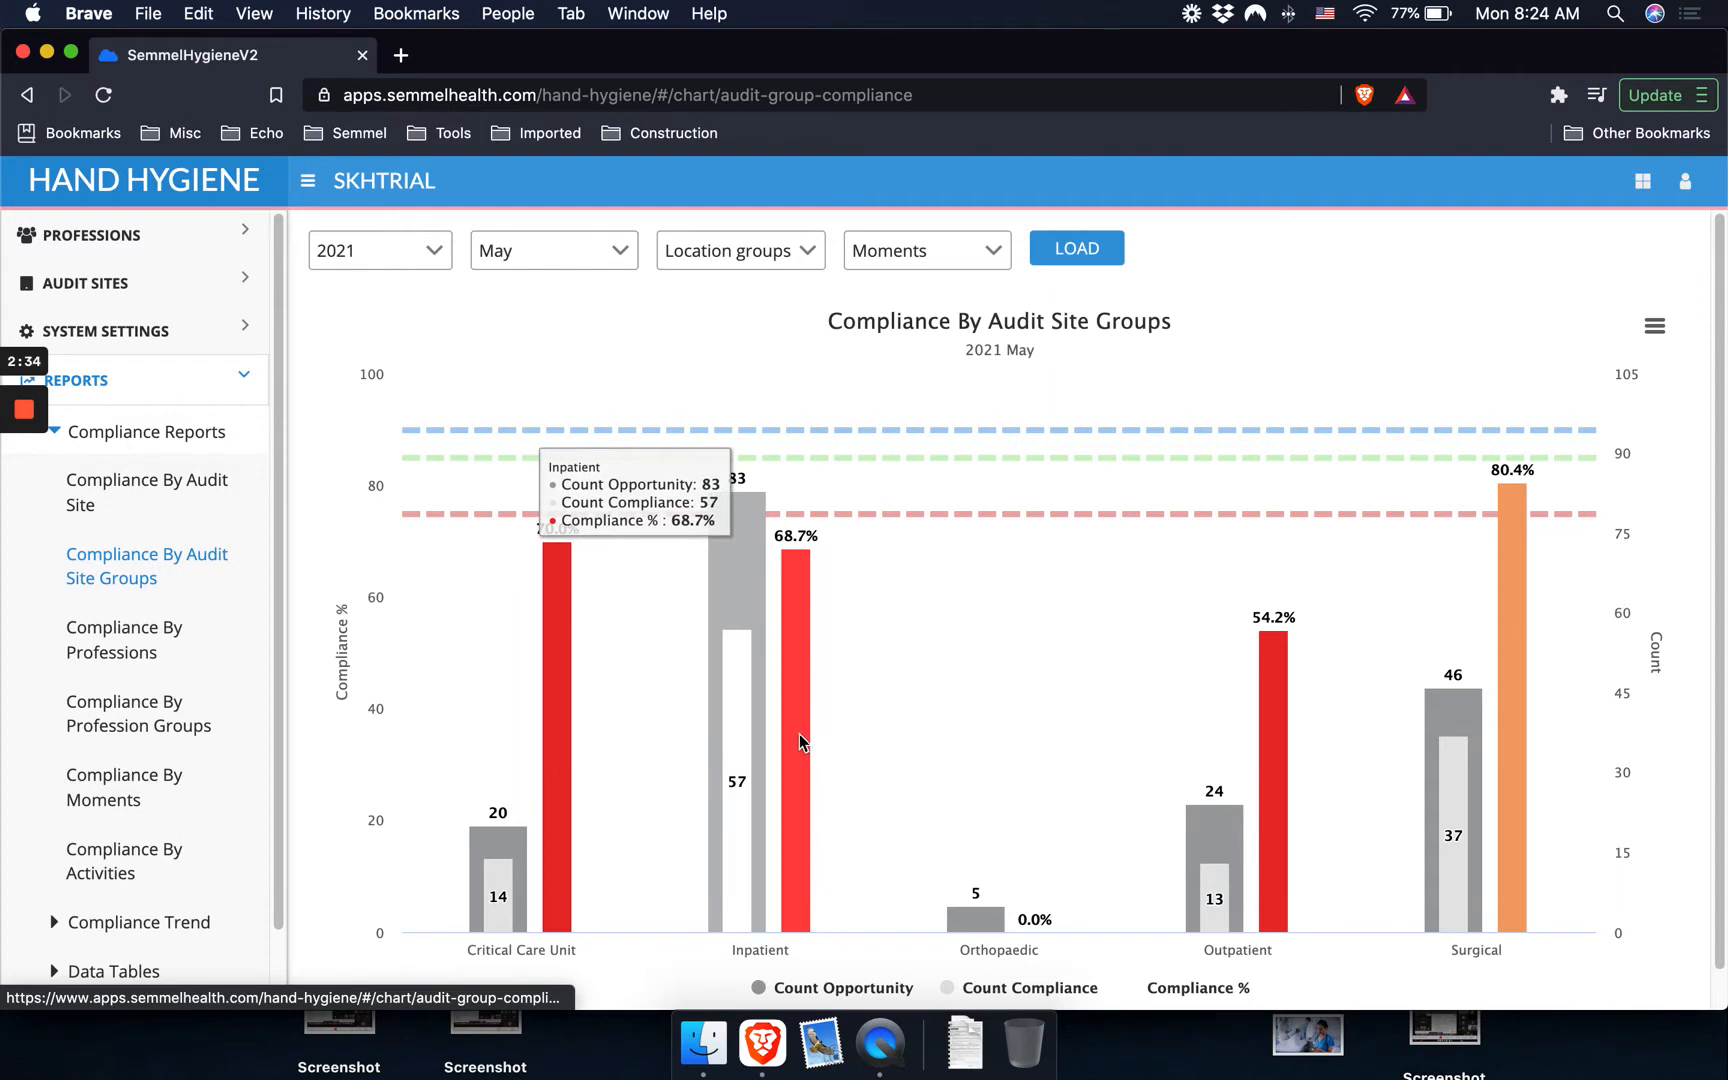
left_click(799, 735)
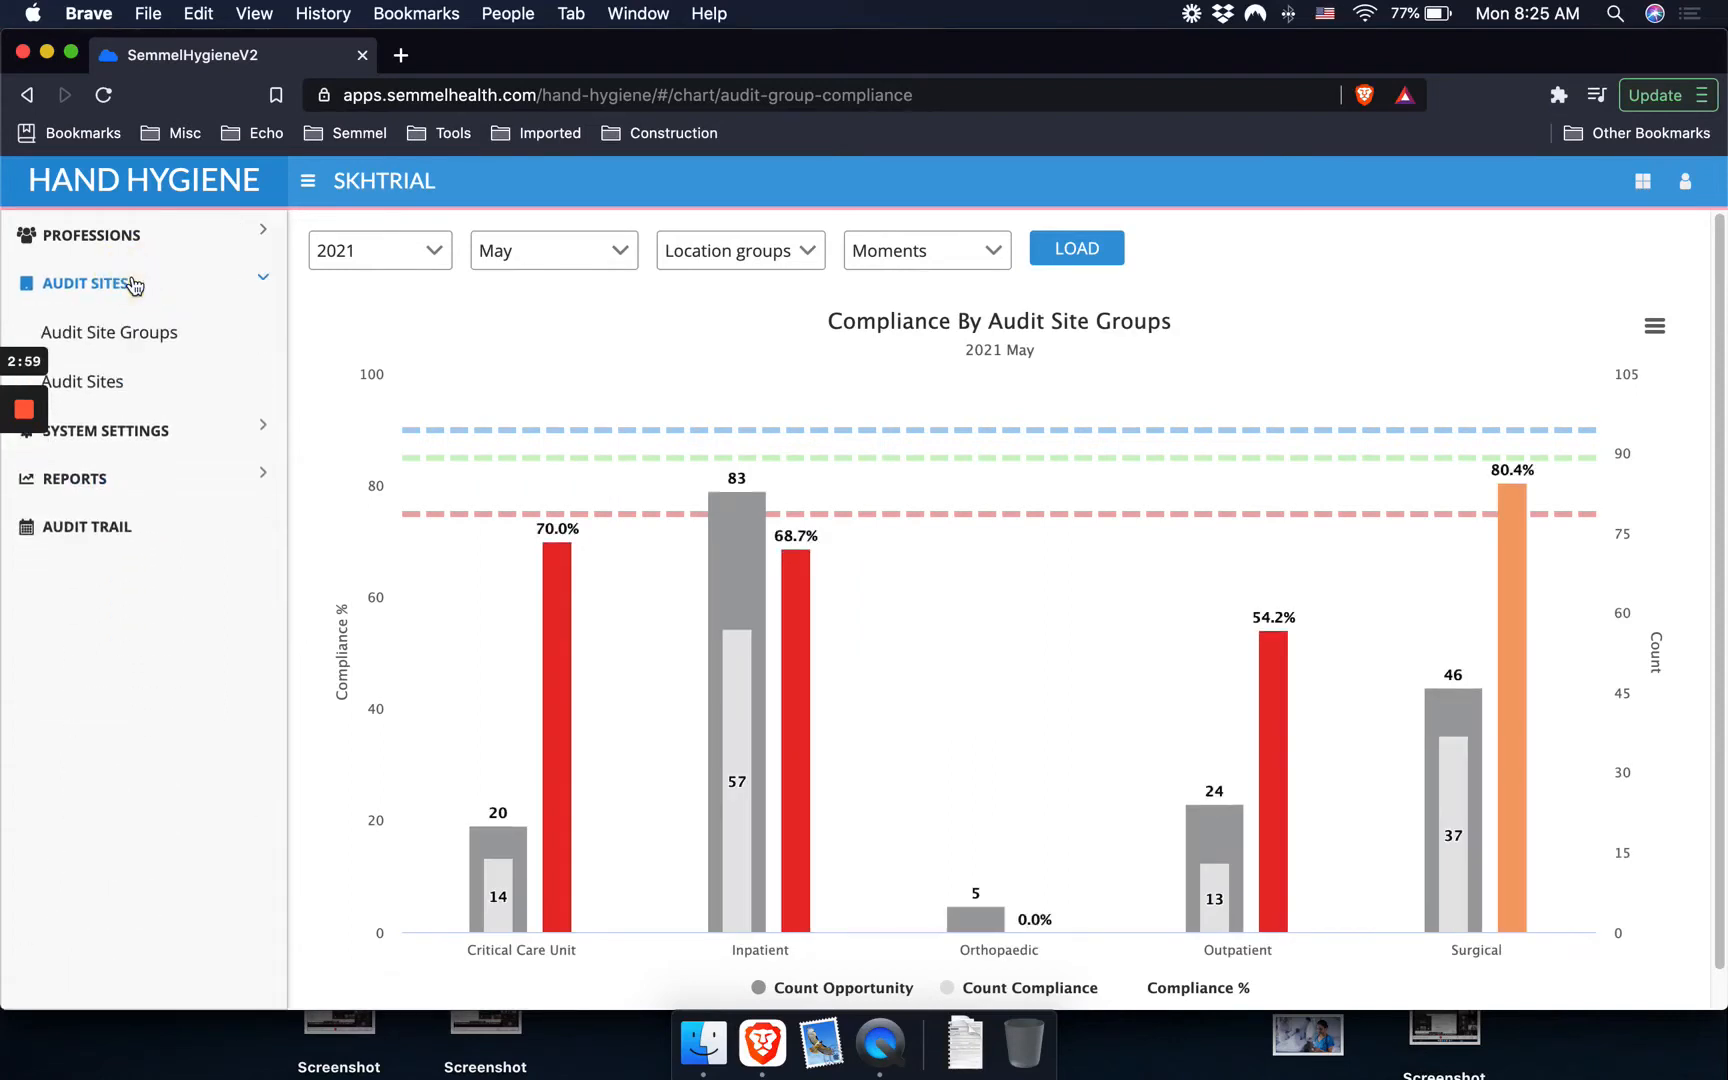
Open the audit site groups list and view the form for adding a group, without saving.
left_click(133, 339)
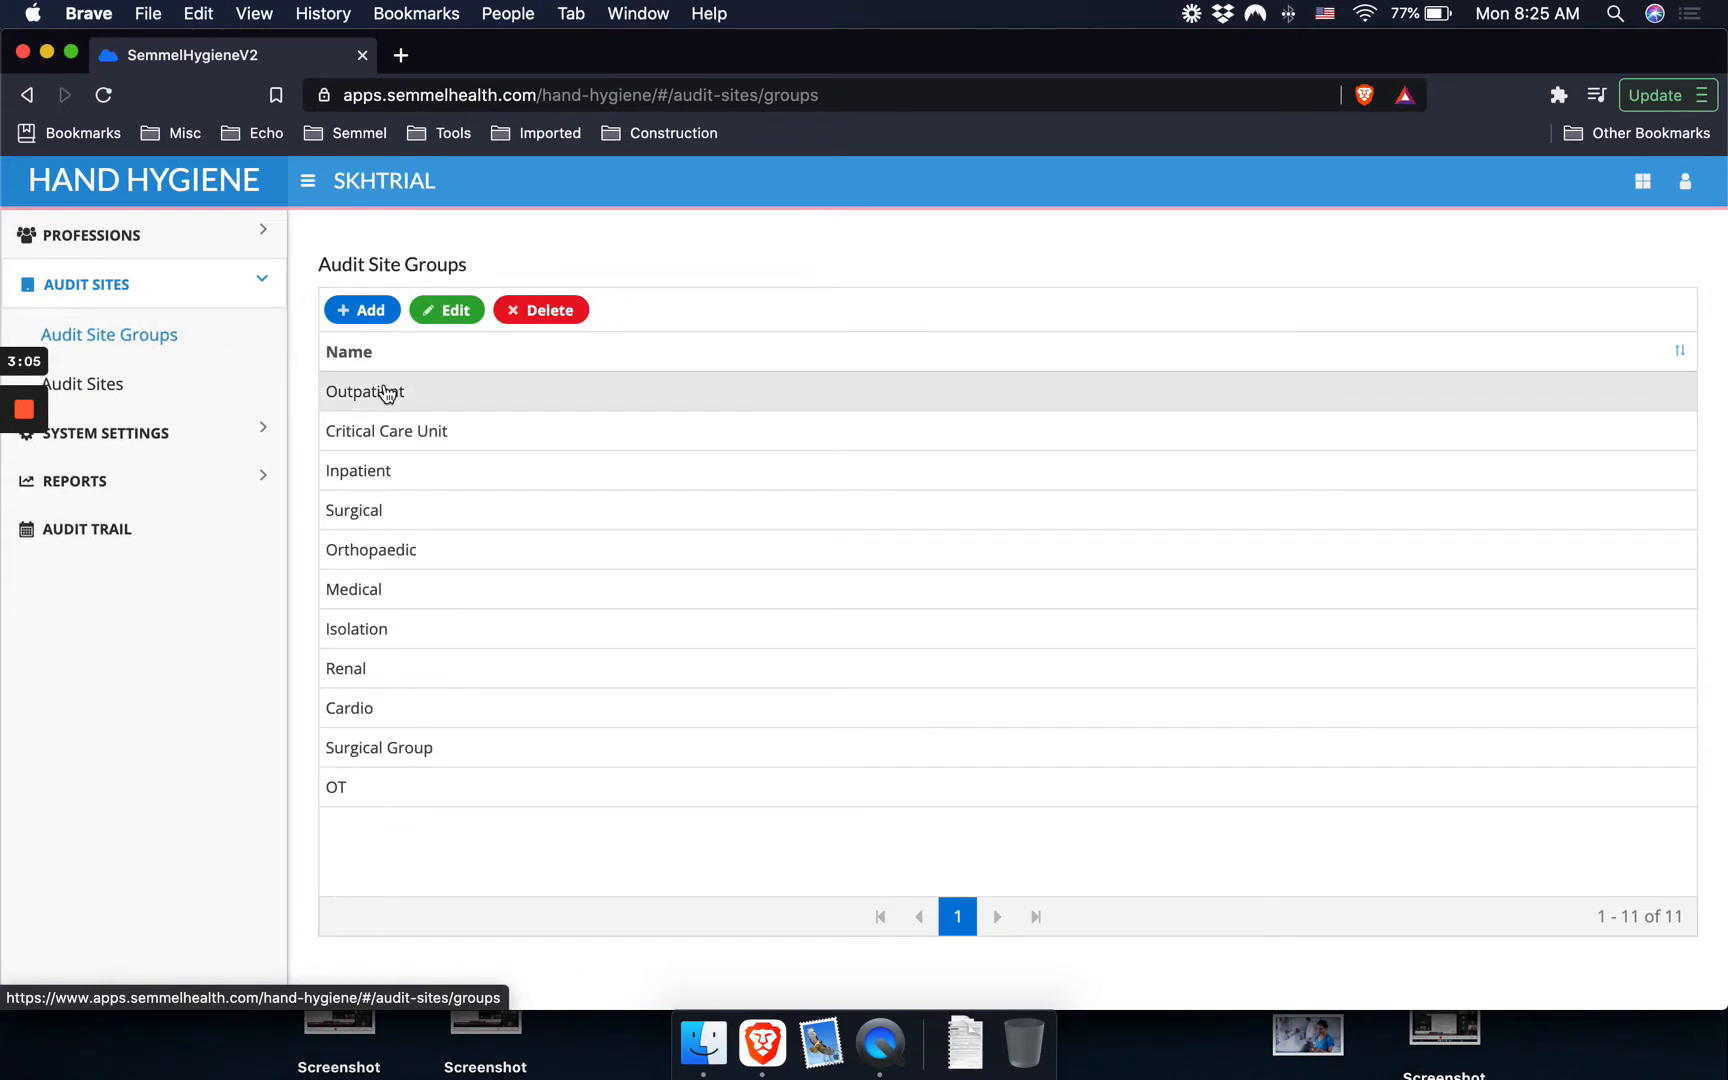
left_click(376, 313)
left_click(801, 569)
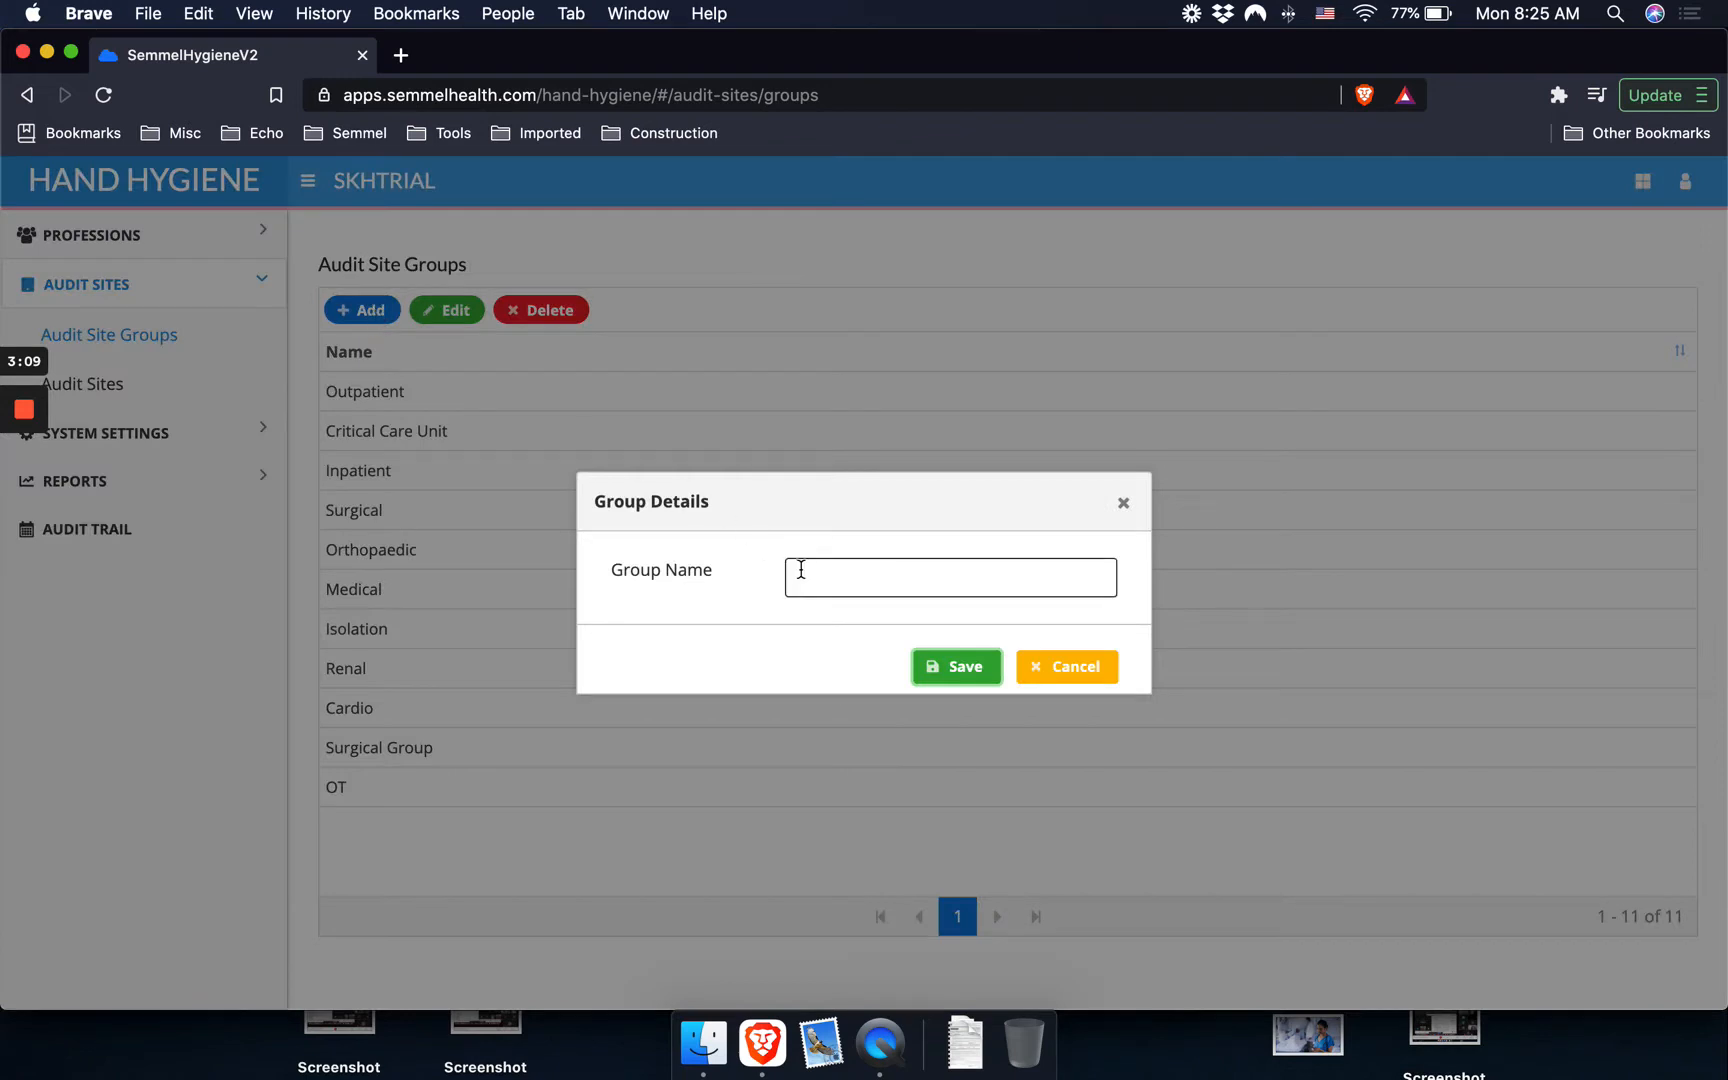
left_click(1058, 667)
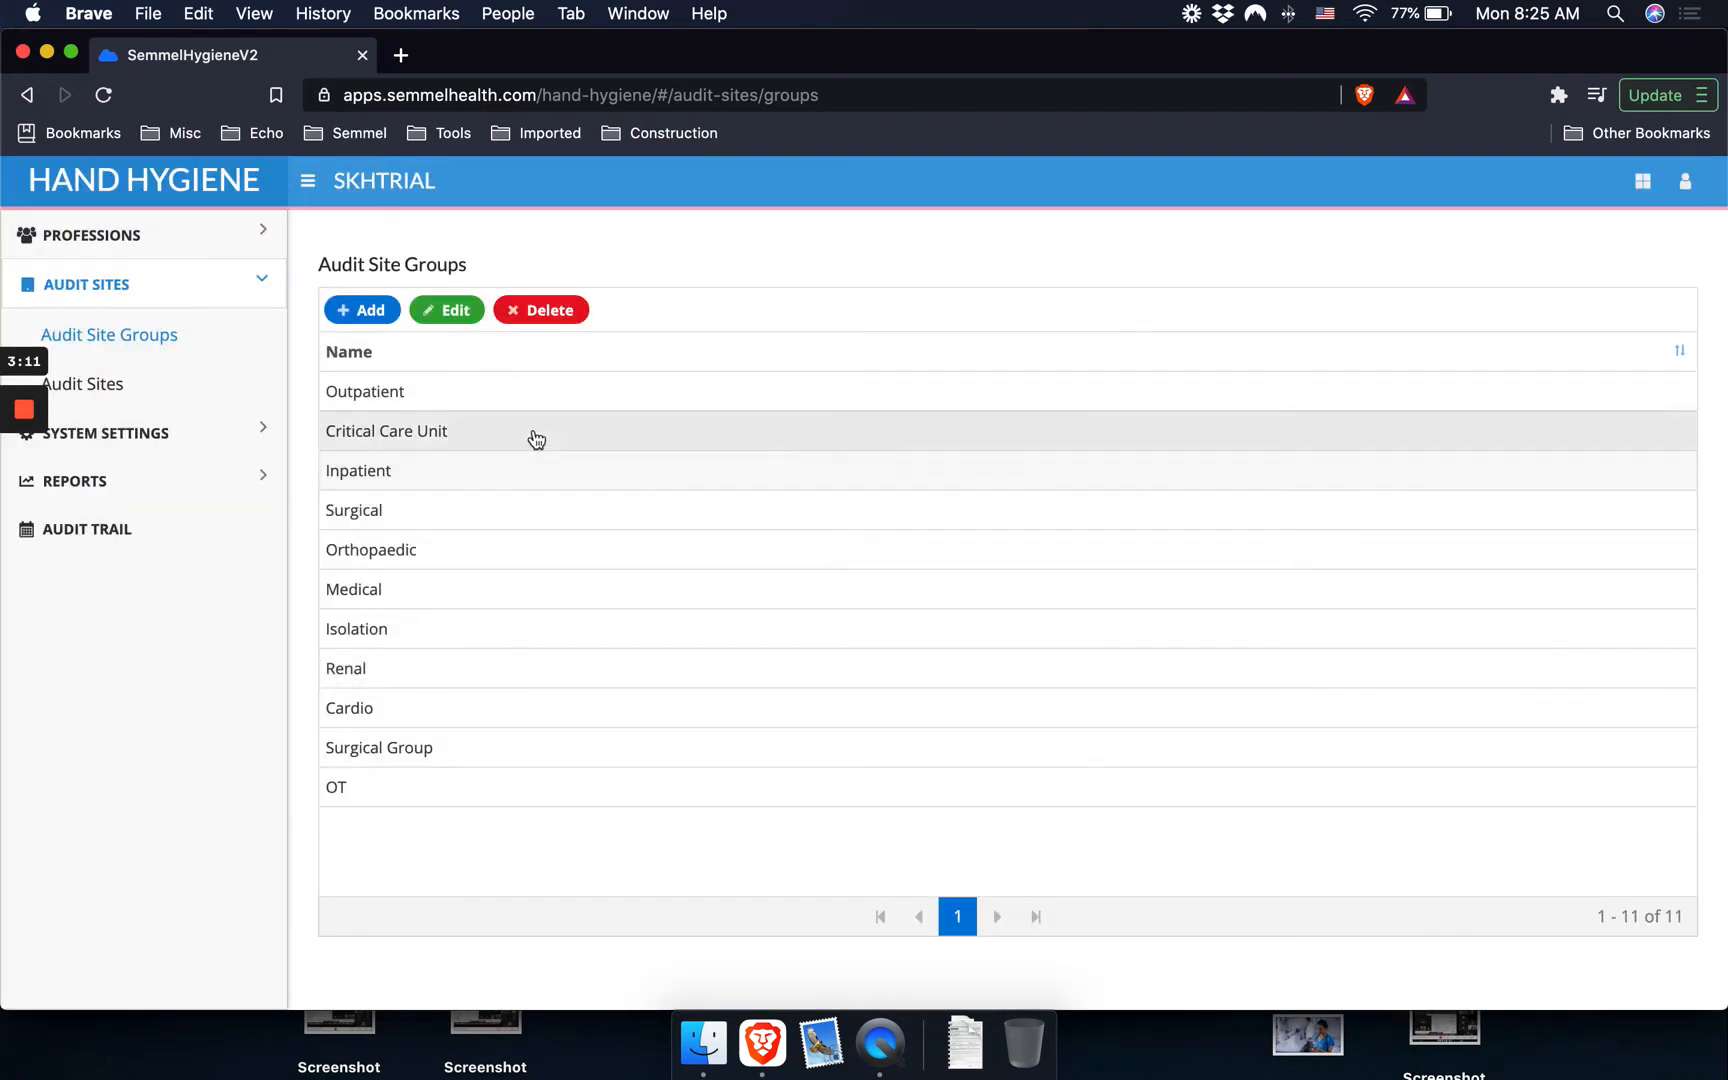
View the edit form of the Outpatient audit site group and close it without saving.
left_click(502, 401)
left_click(450, 309)
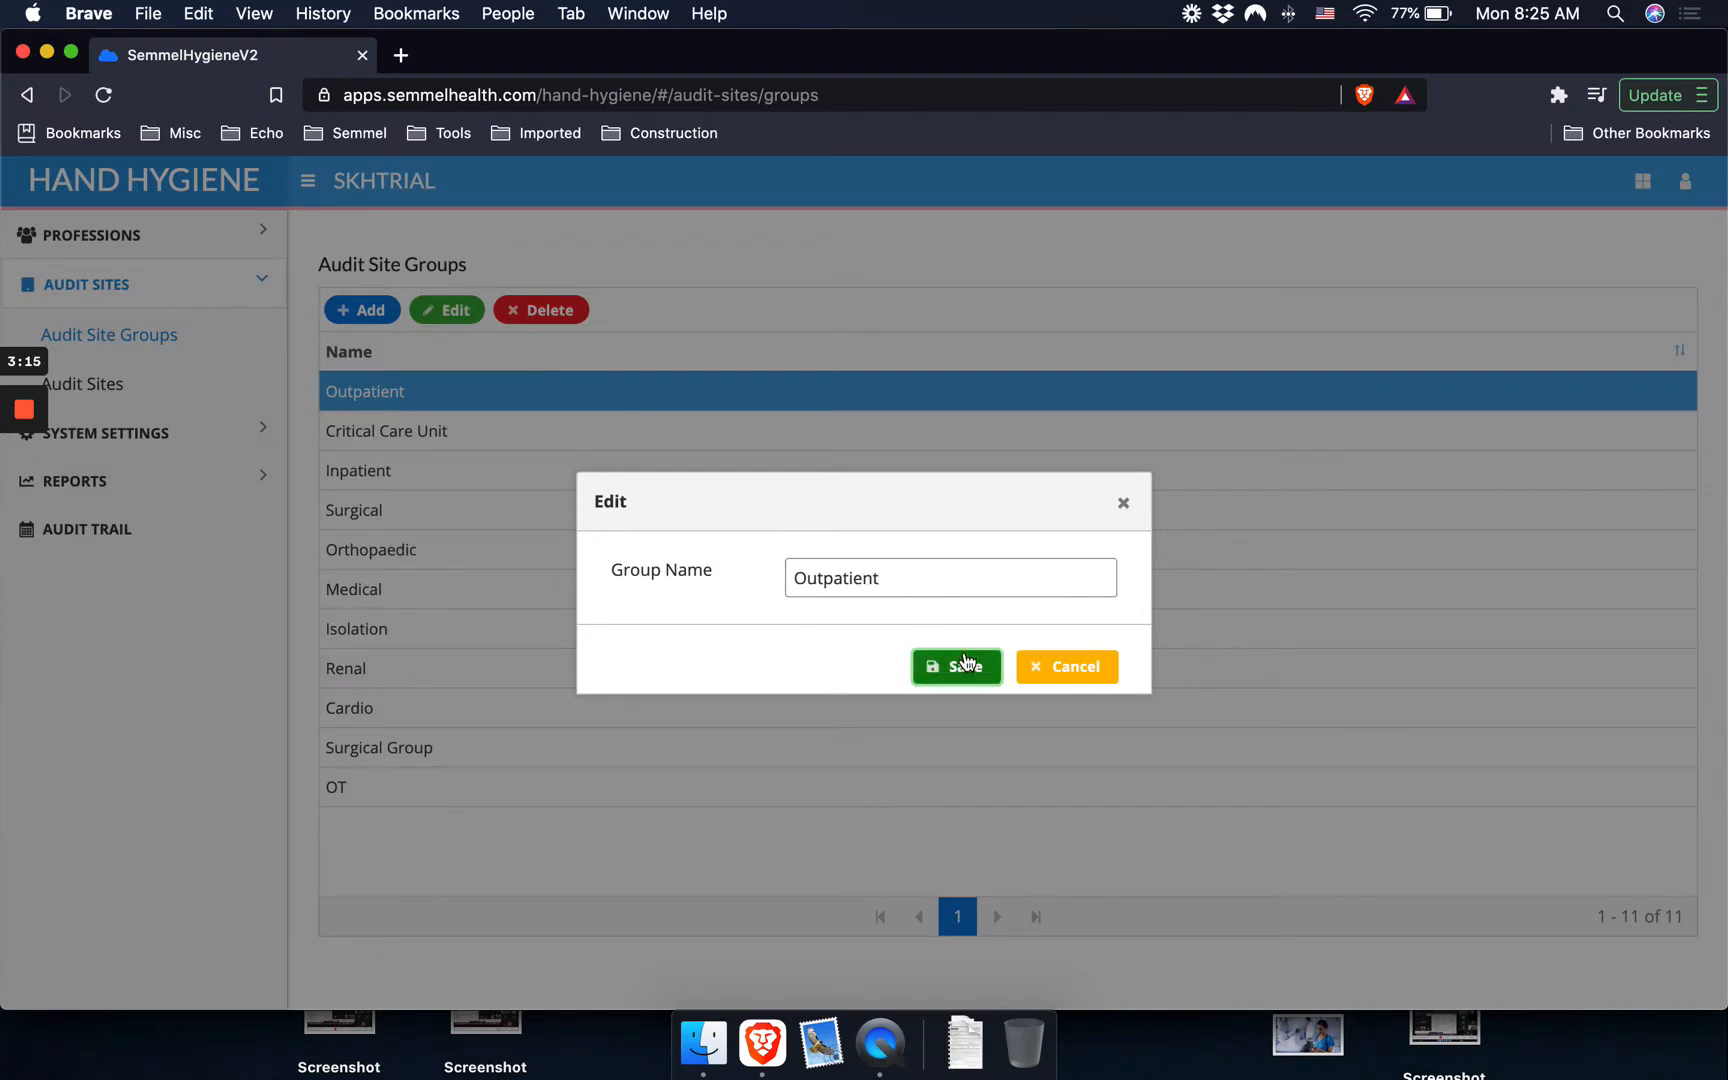
left_click(1064, 667)
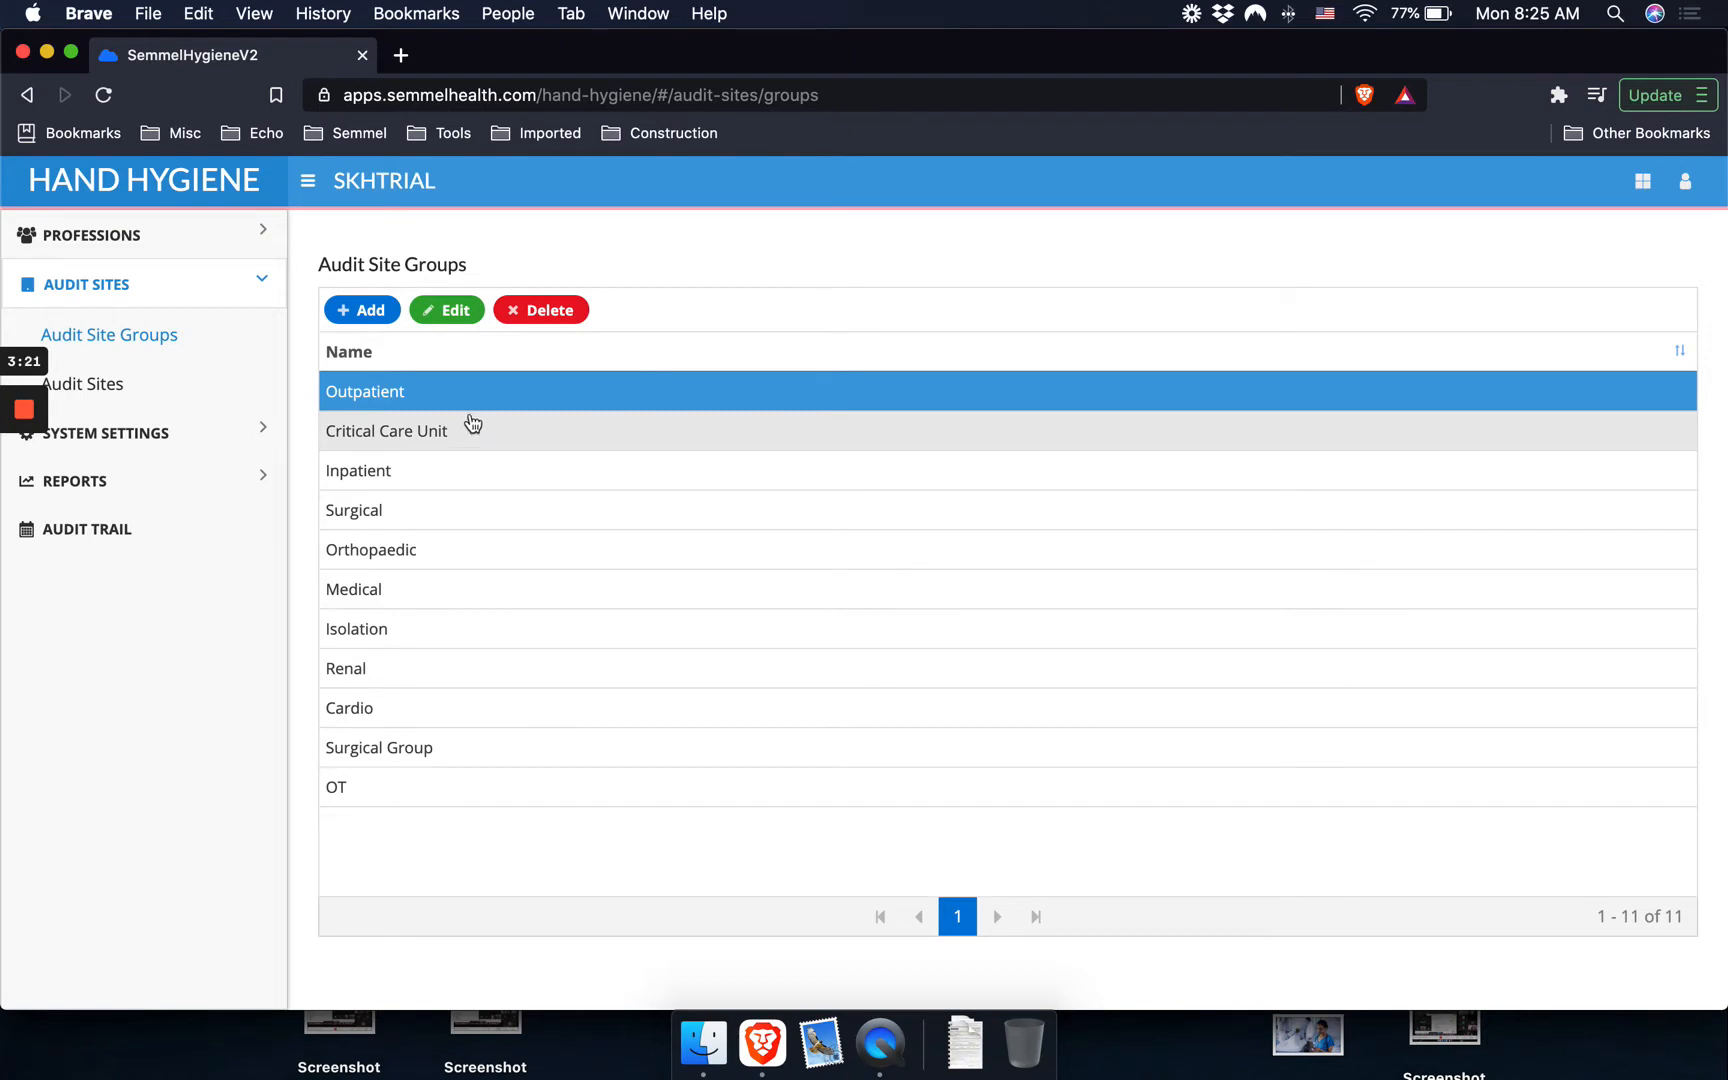
Start a new audit site named Ward 99 with a total quota of 50.
left_click(135, 384)
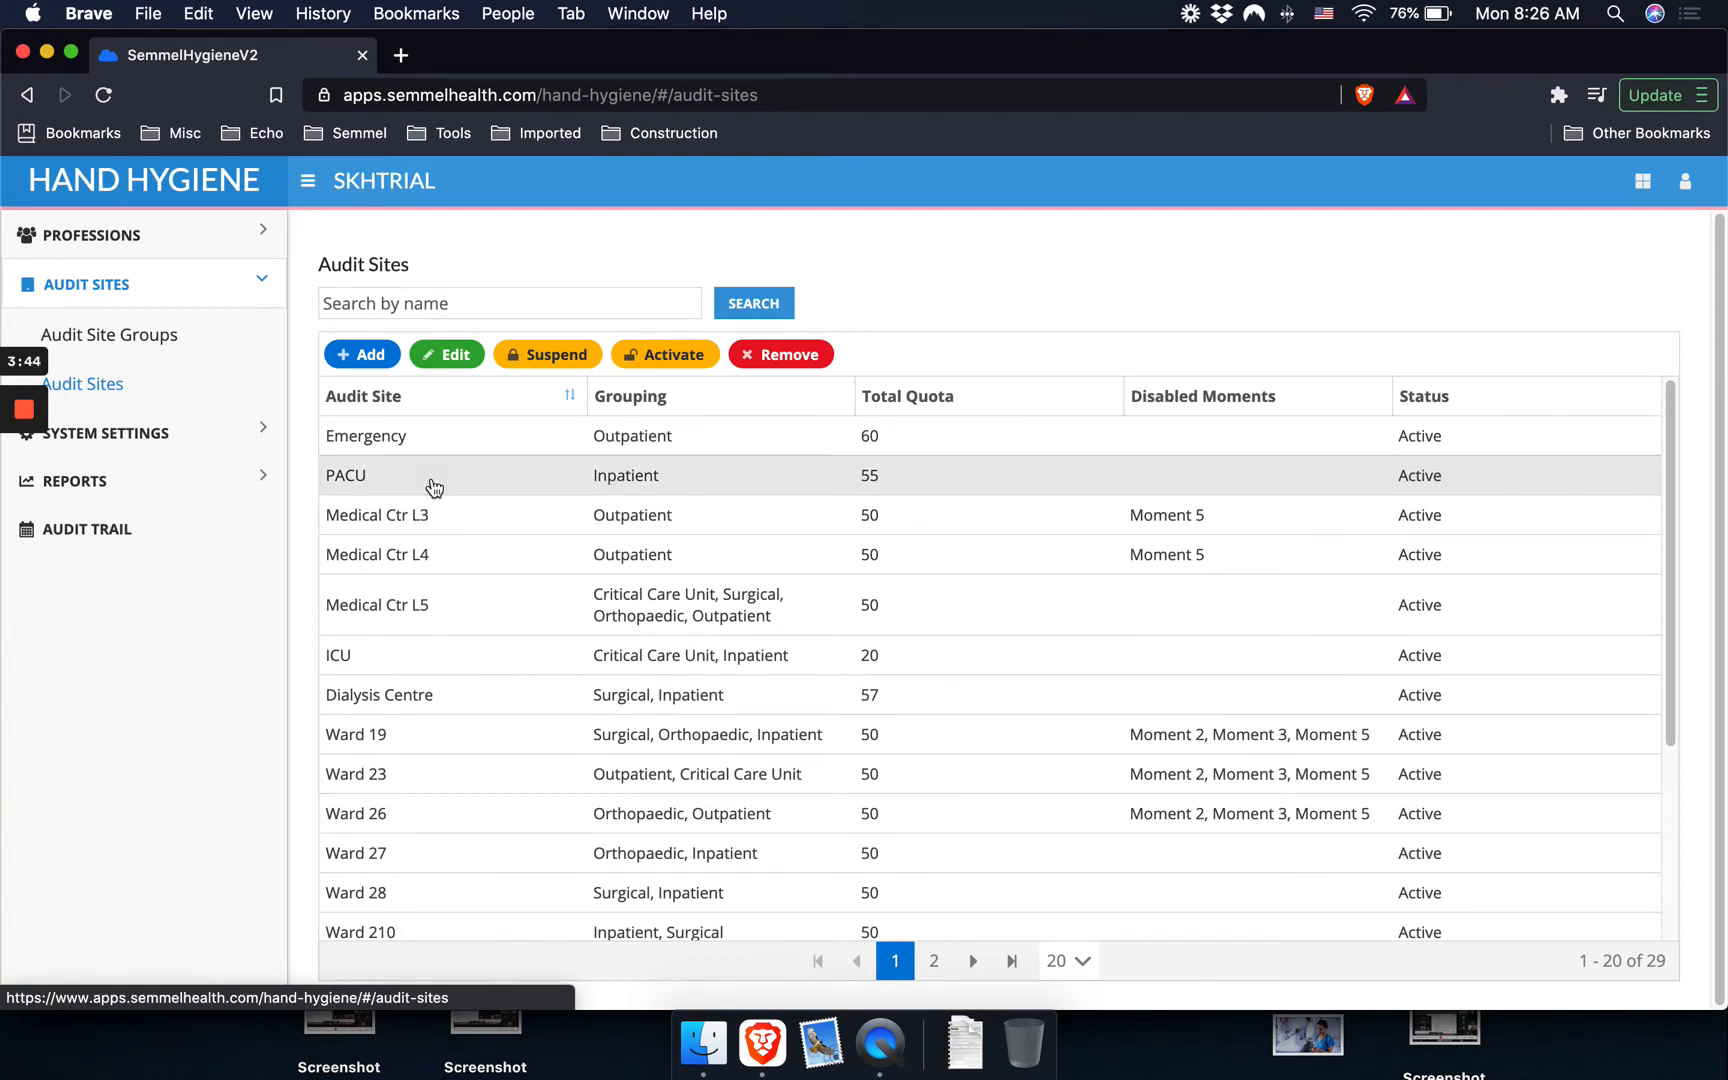
left_click(361, 354)
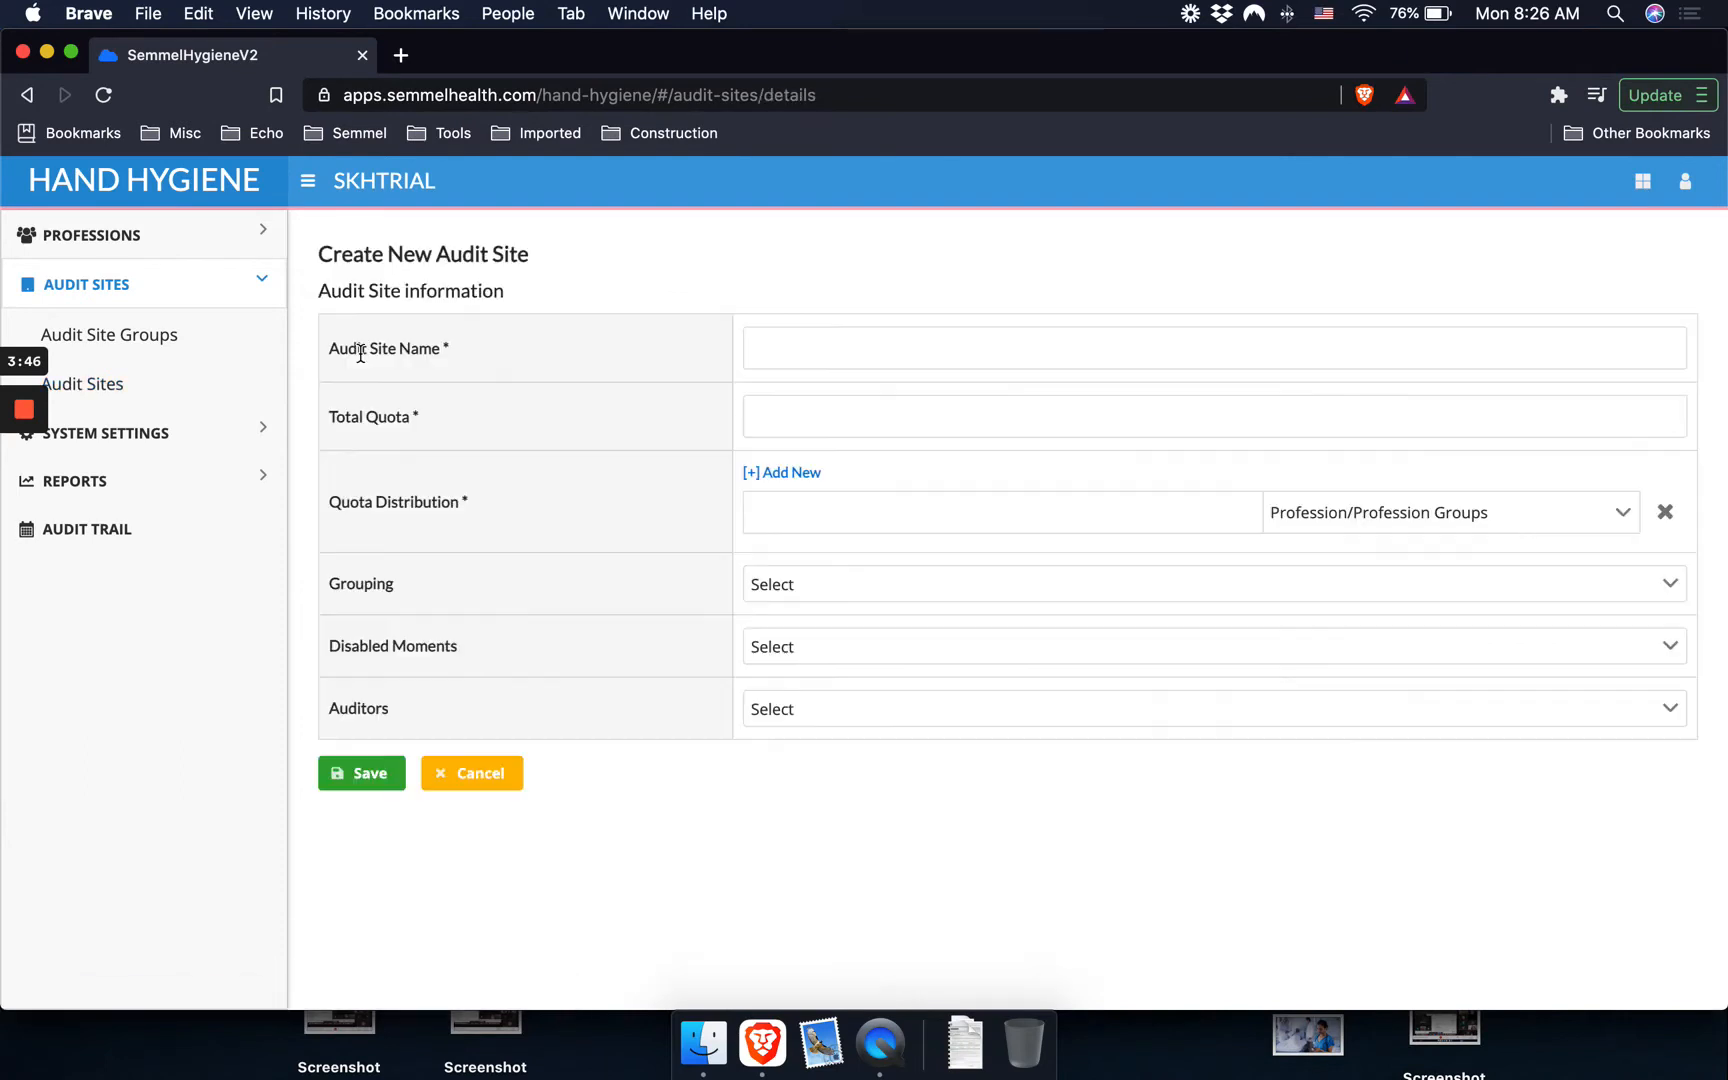
left_click(836, 347)
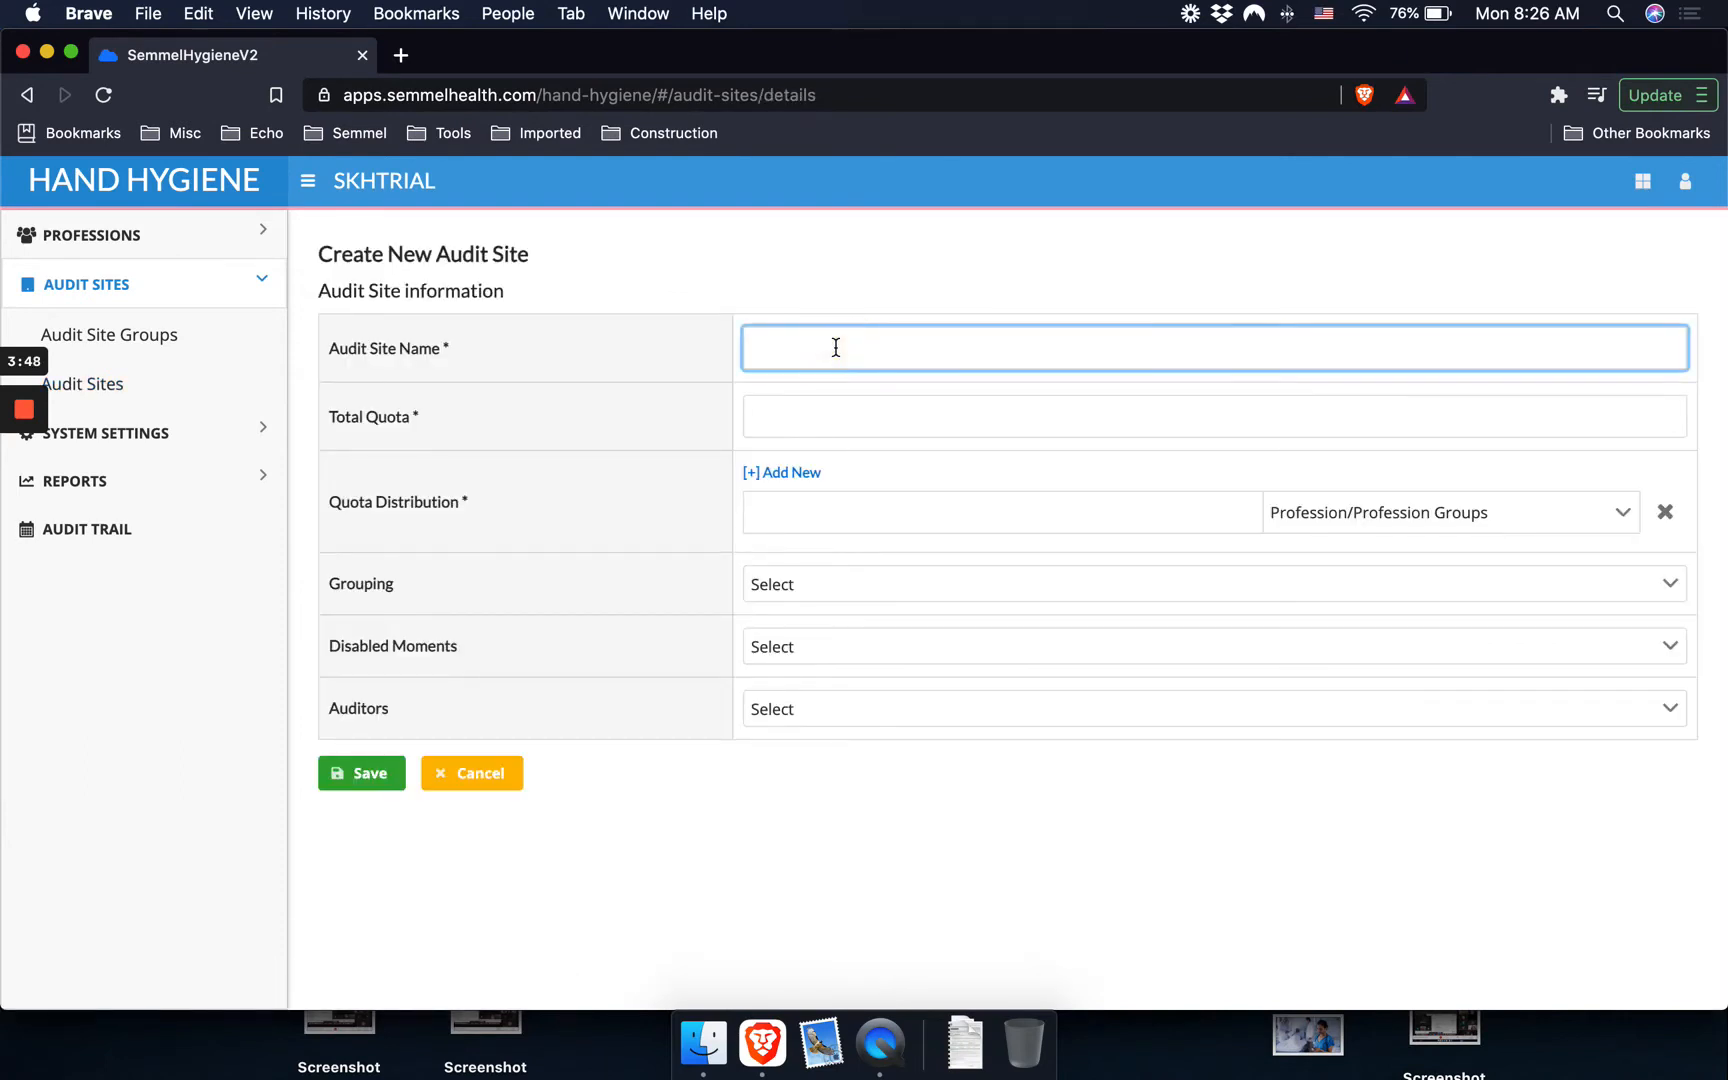
type("Ward 99")
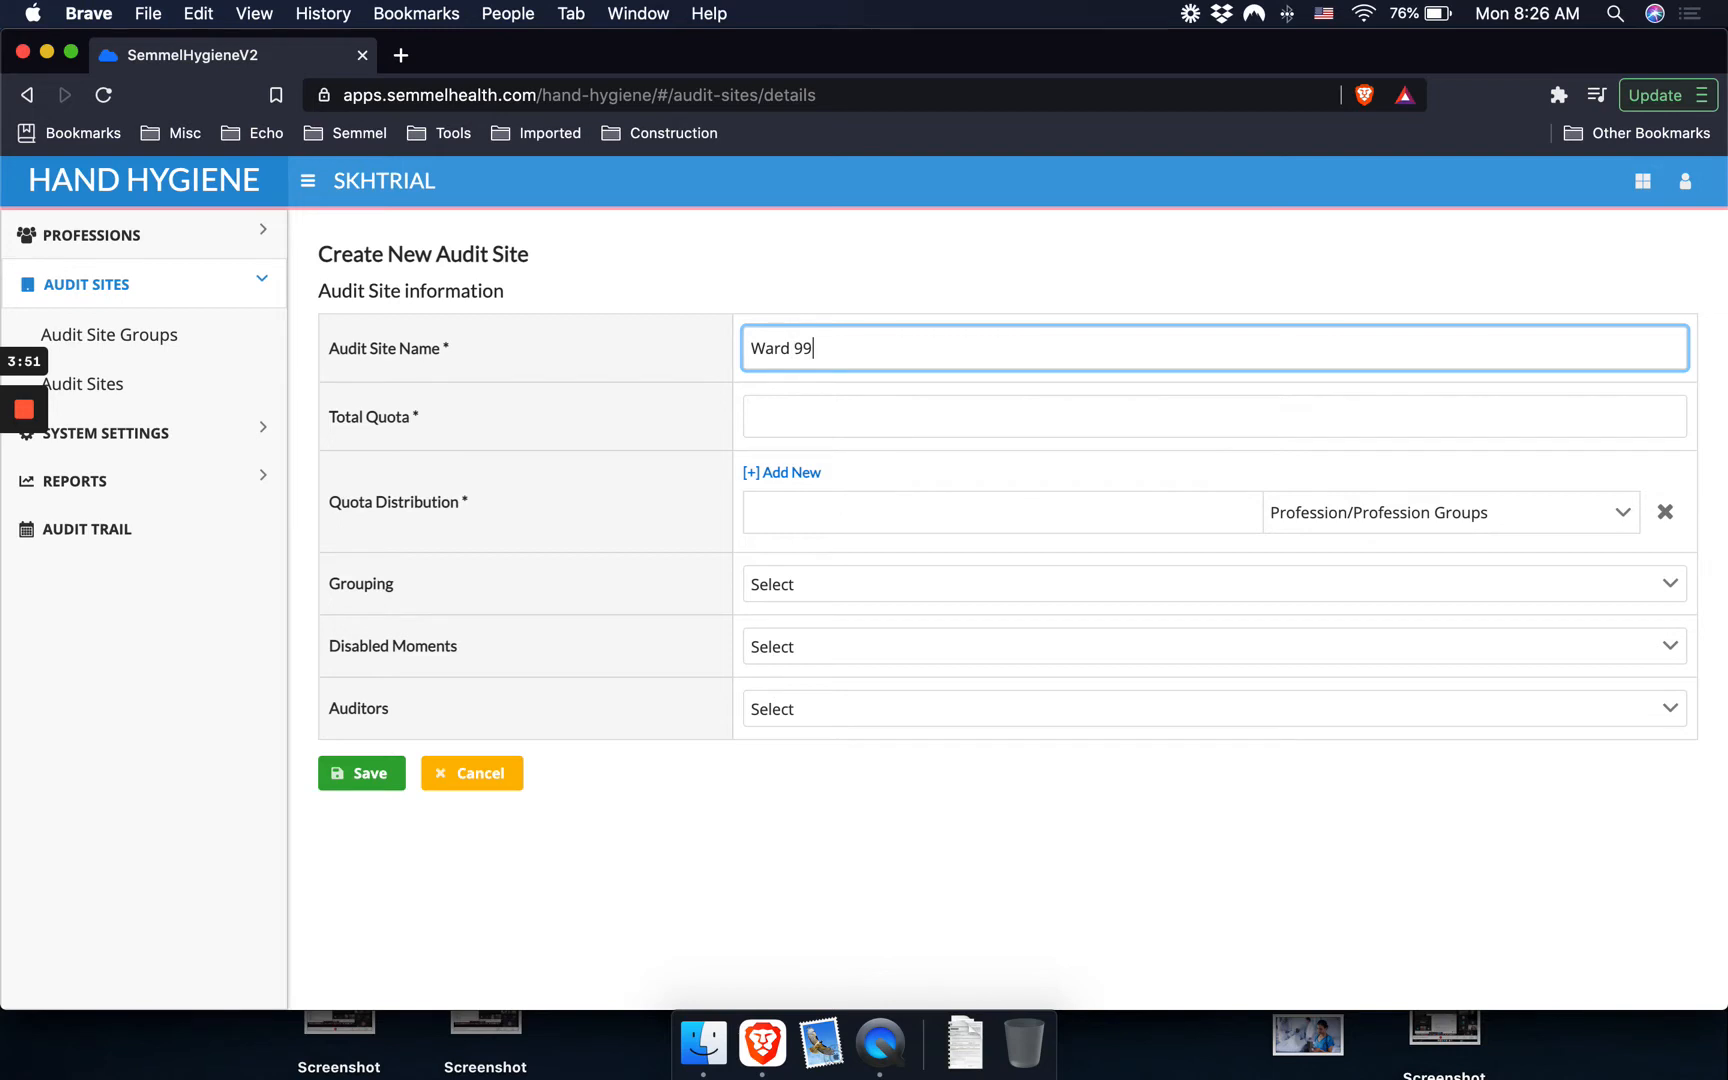
left_click(865, 418)
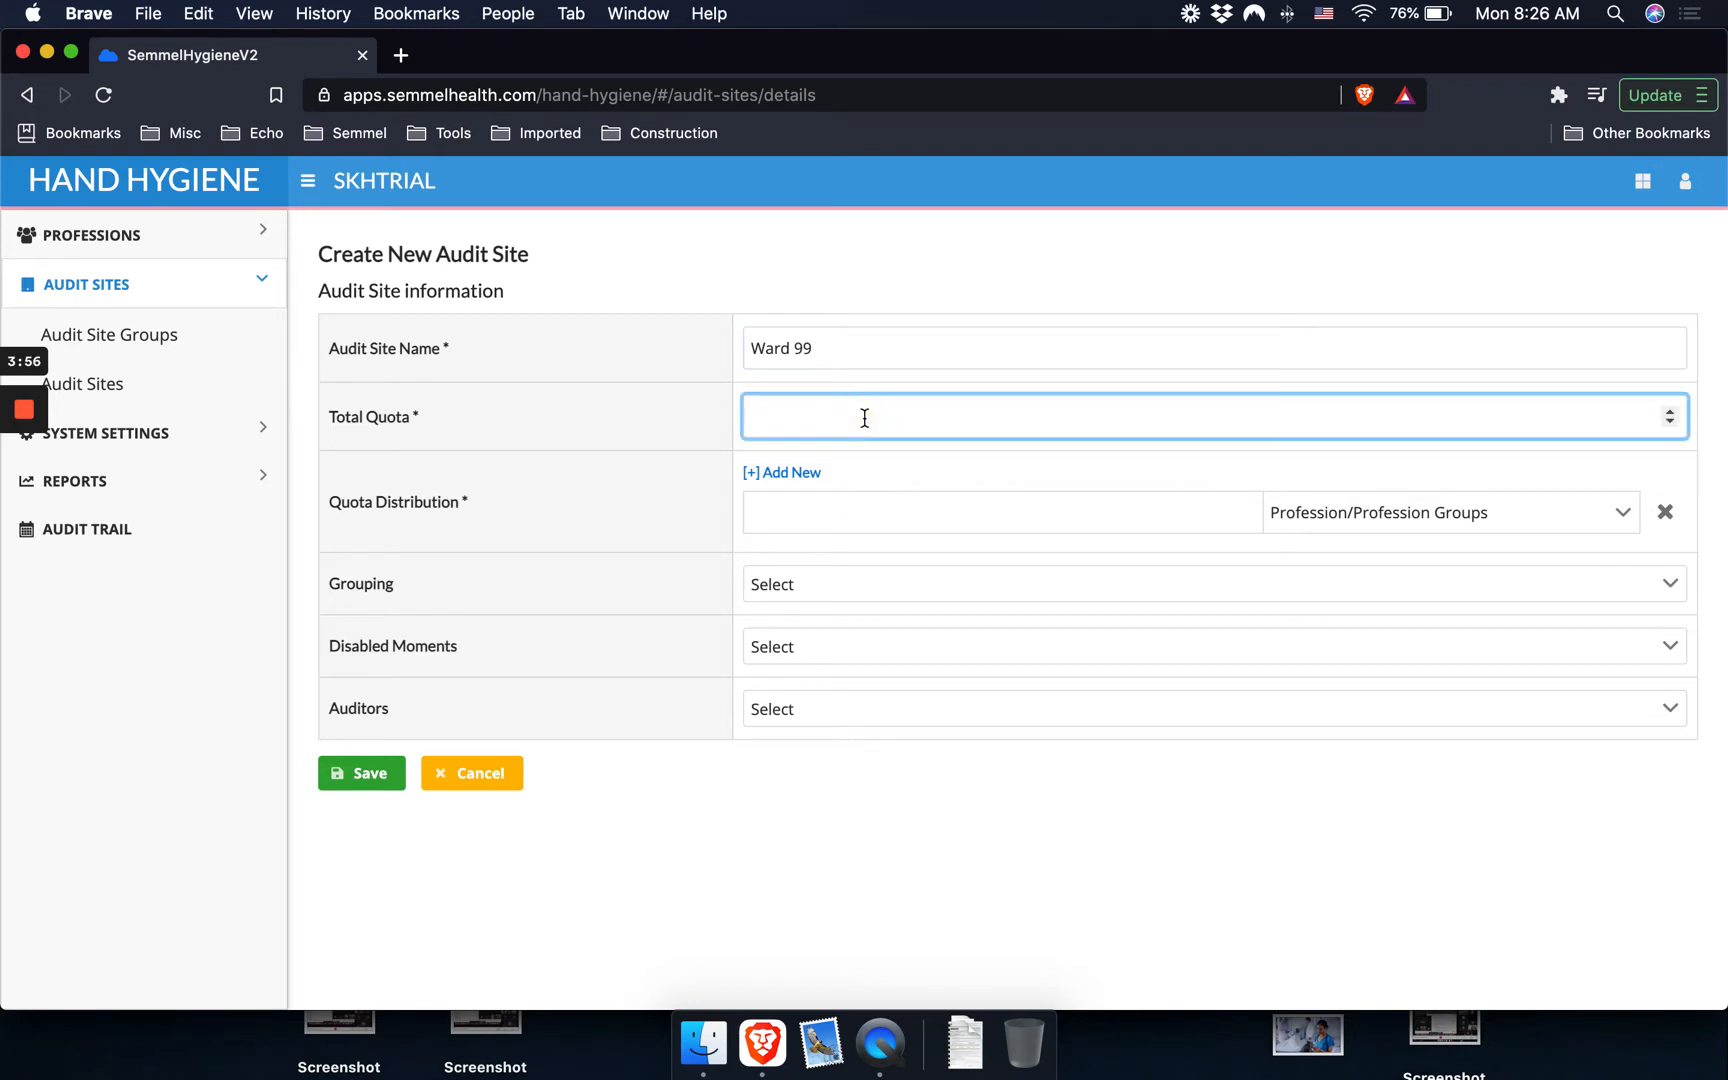
type("50")
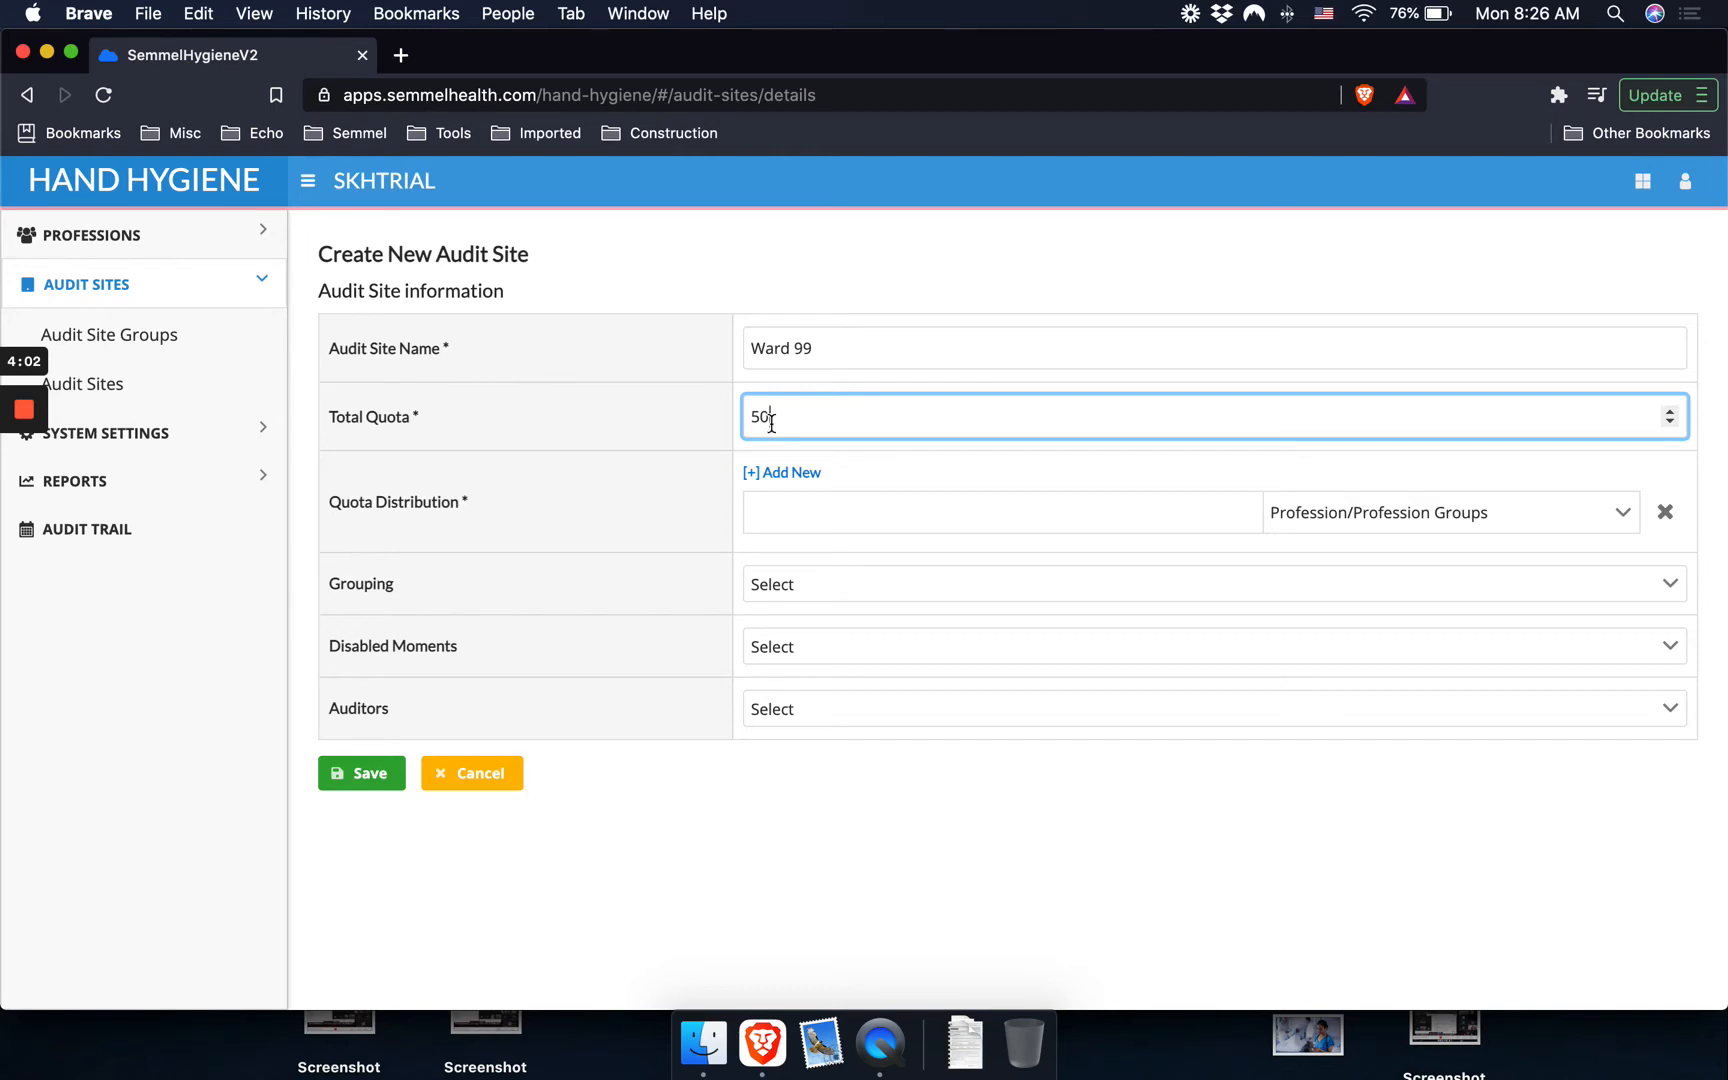
Look through the professions and profession groups available for the quota distribution.
left_click(1414, 514)
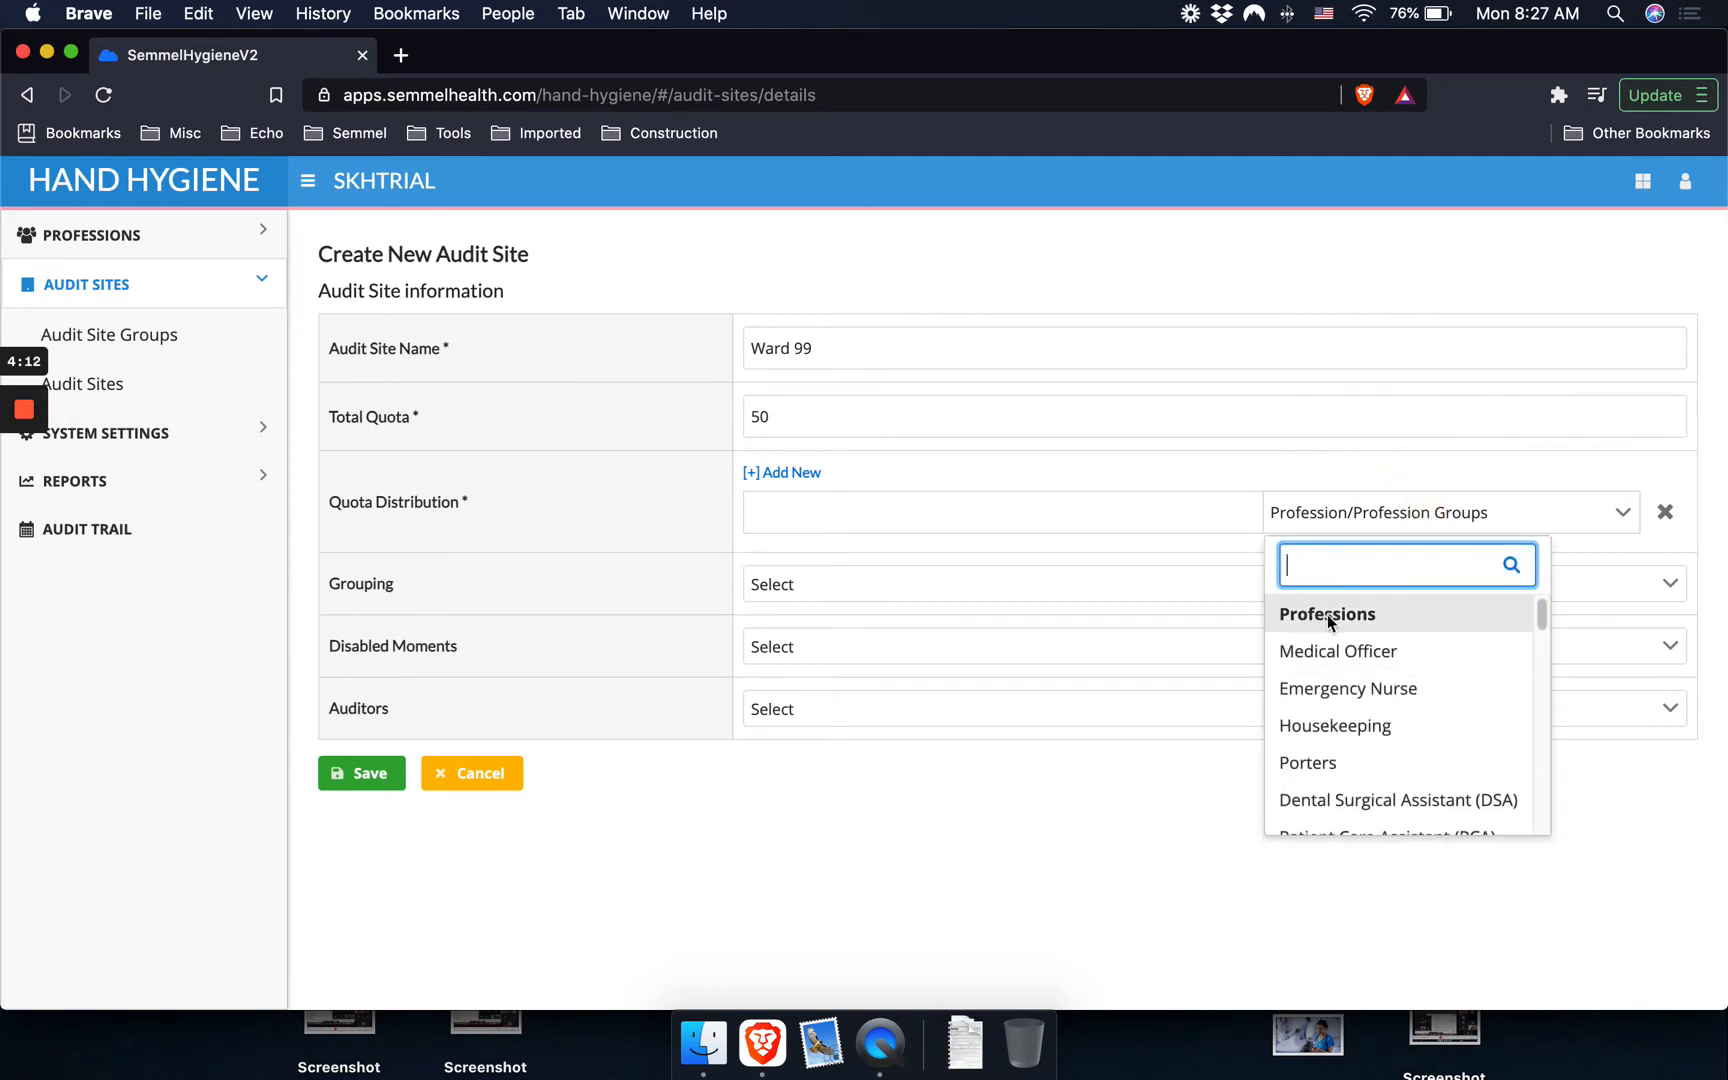
scroll(1374, 686, "down", 5)
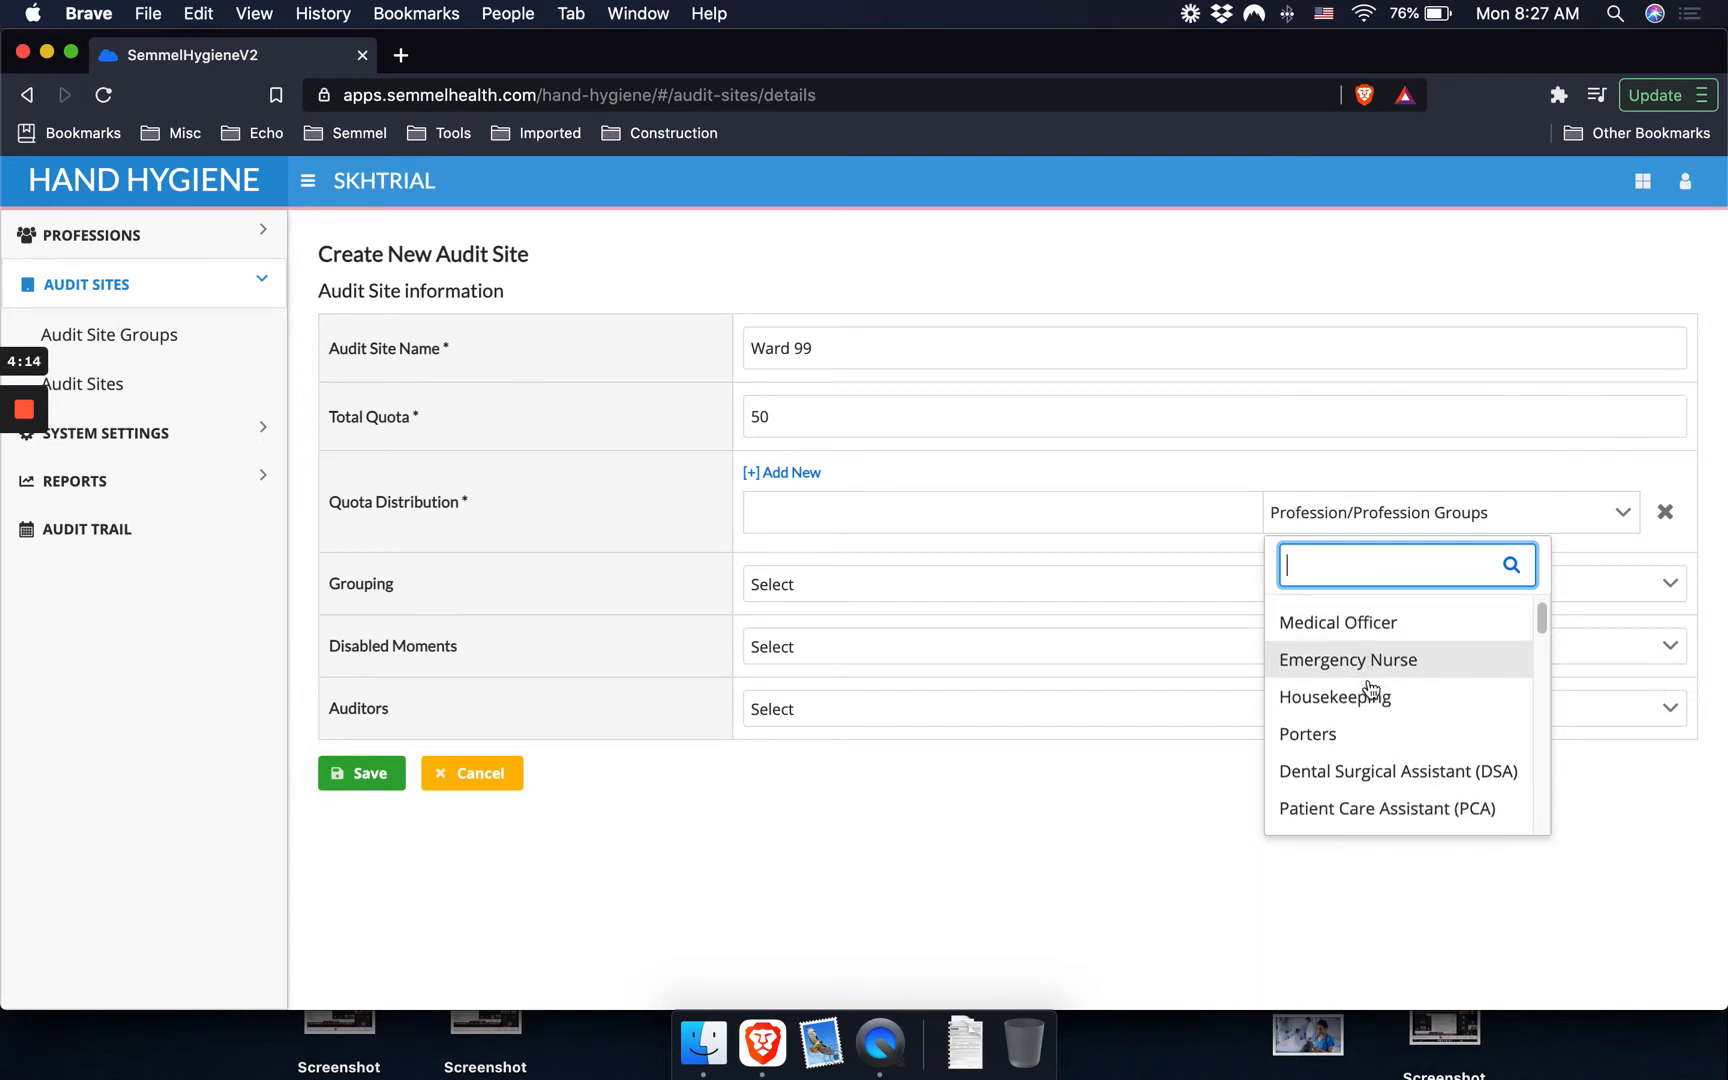
scroll(1371, 690, "down", 5)
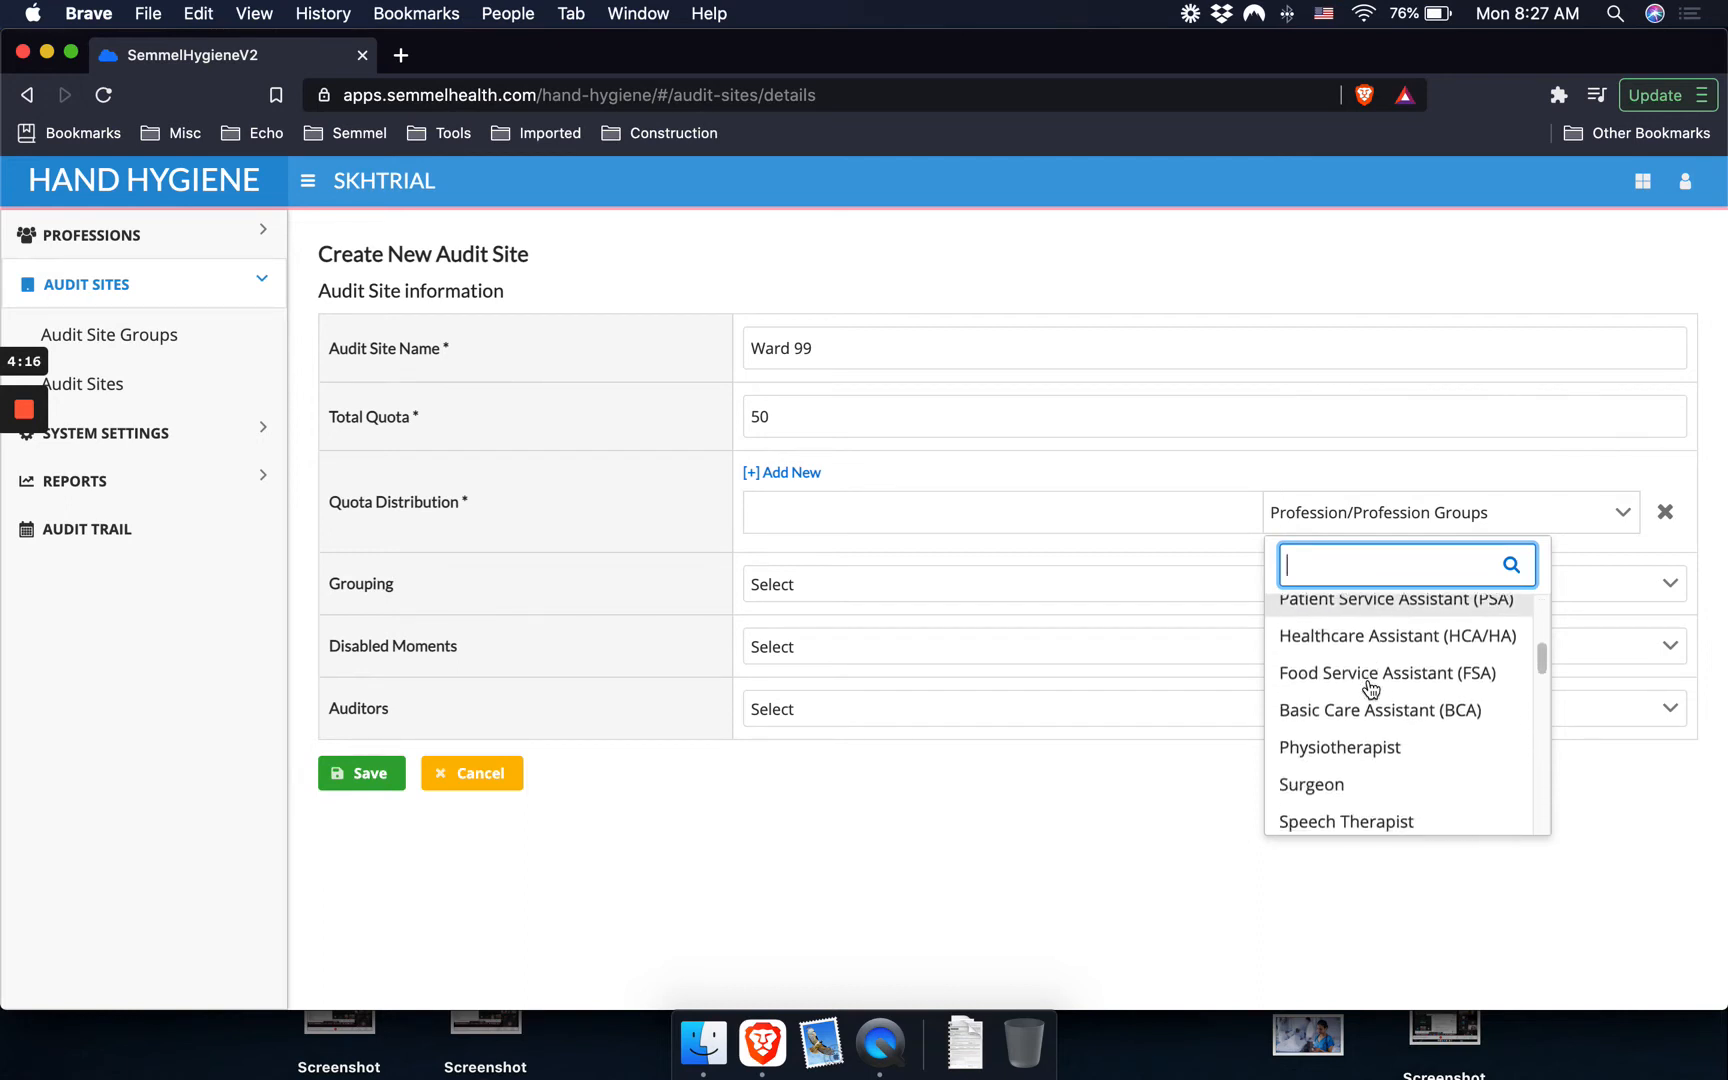
scroll(1371, 688, "down", 5)
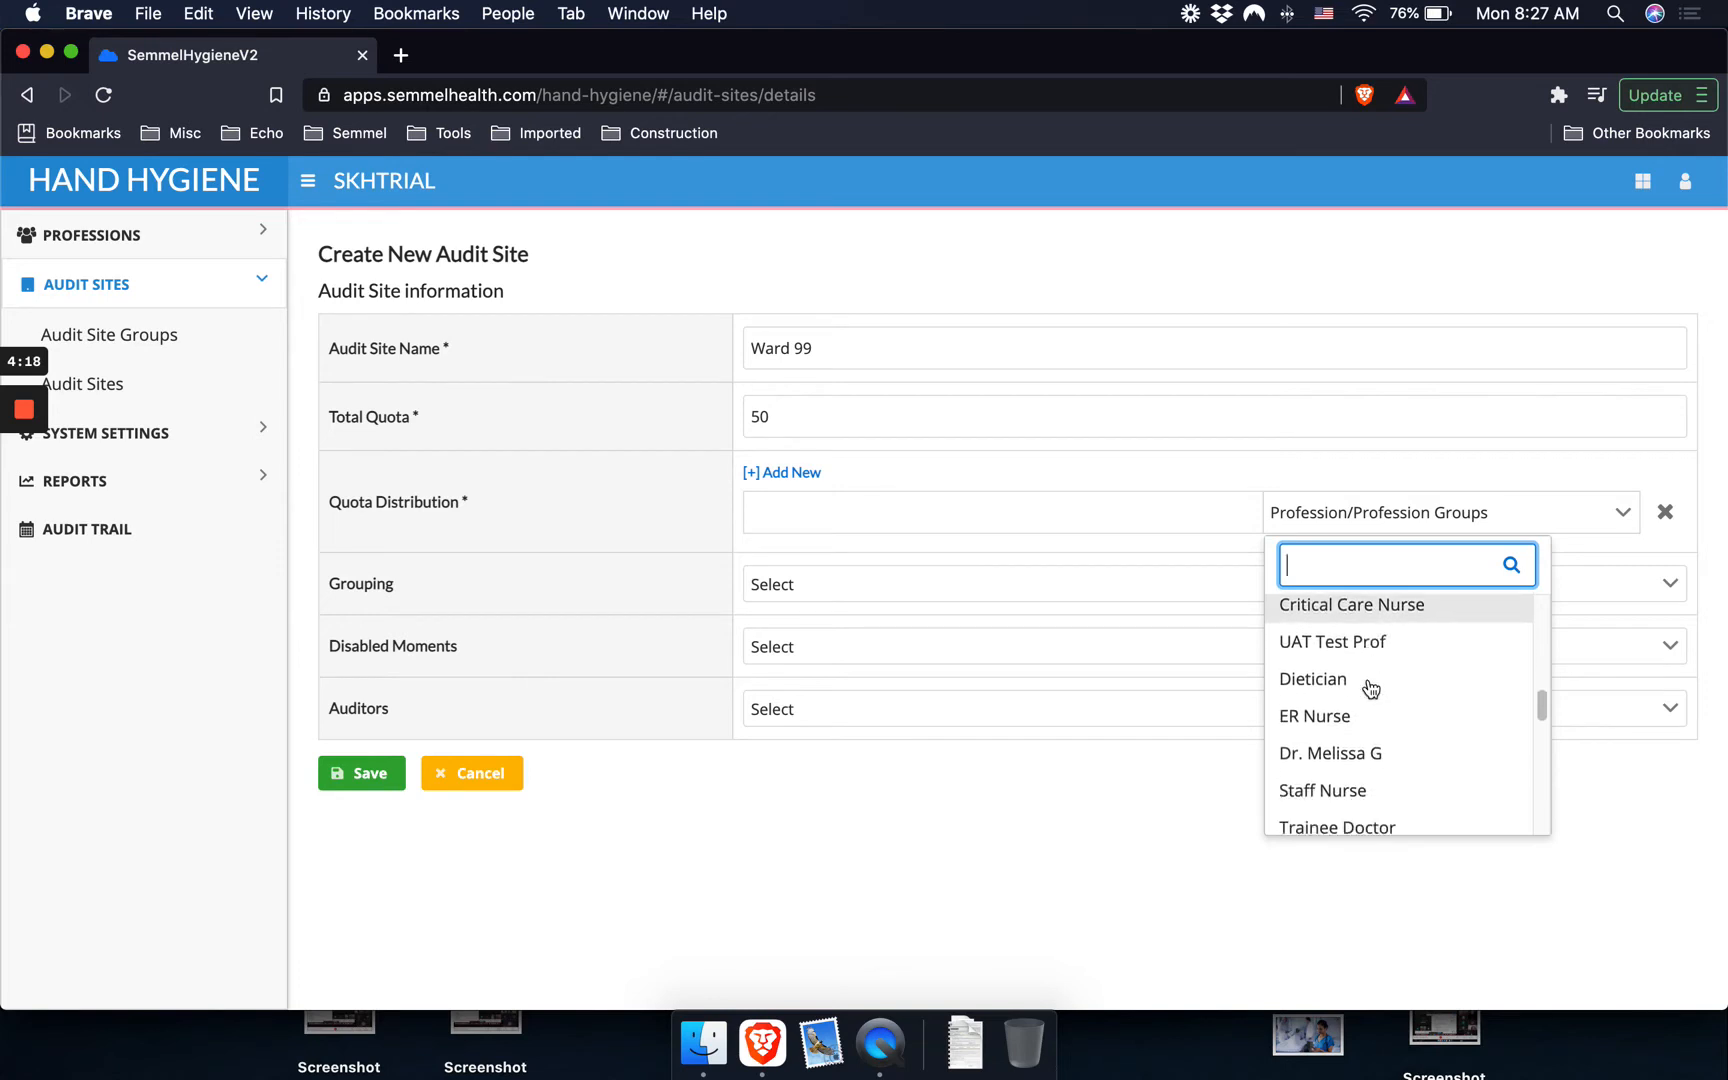
scroll(1371, 688, "down", 5)
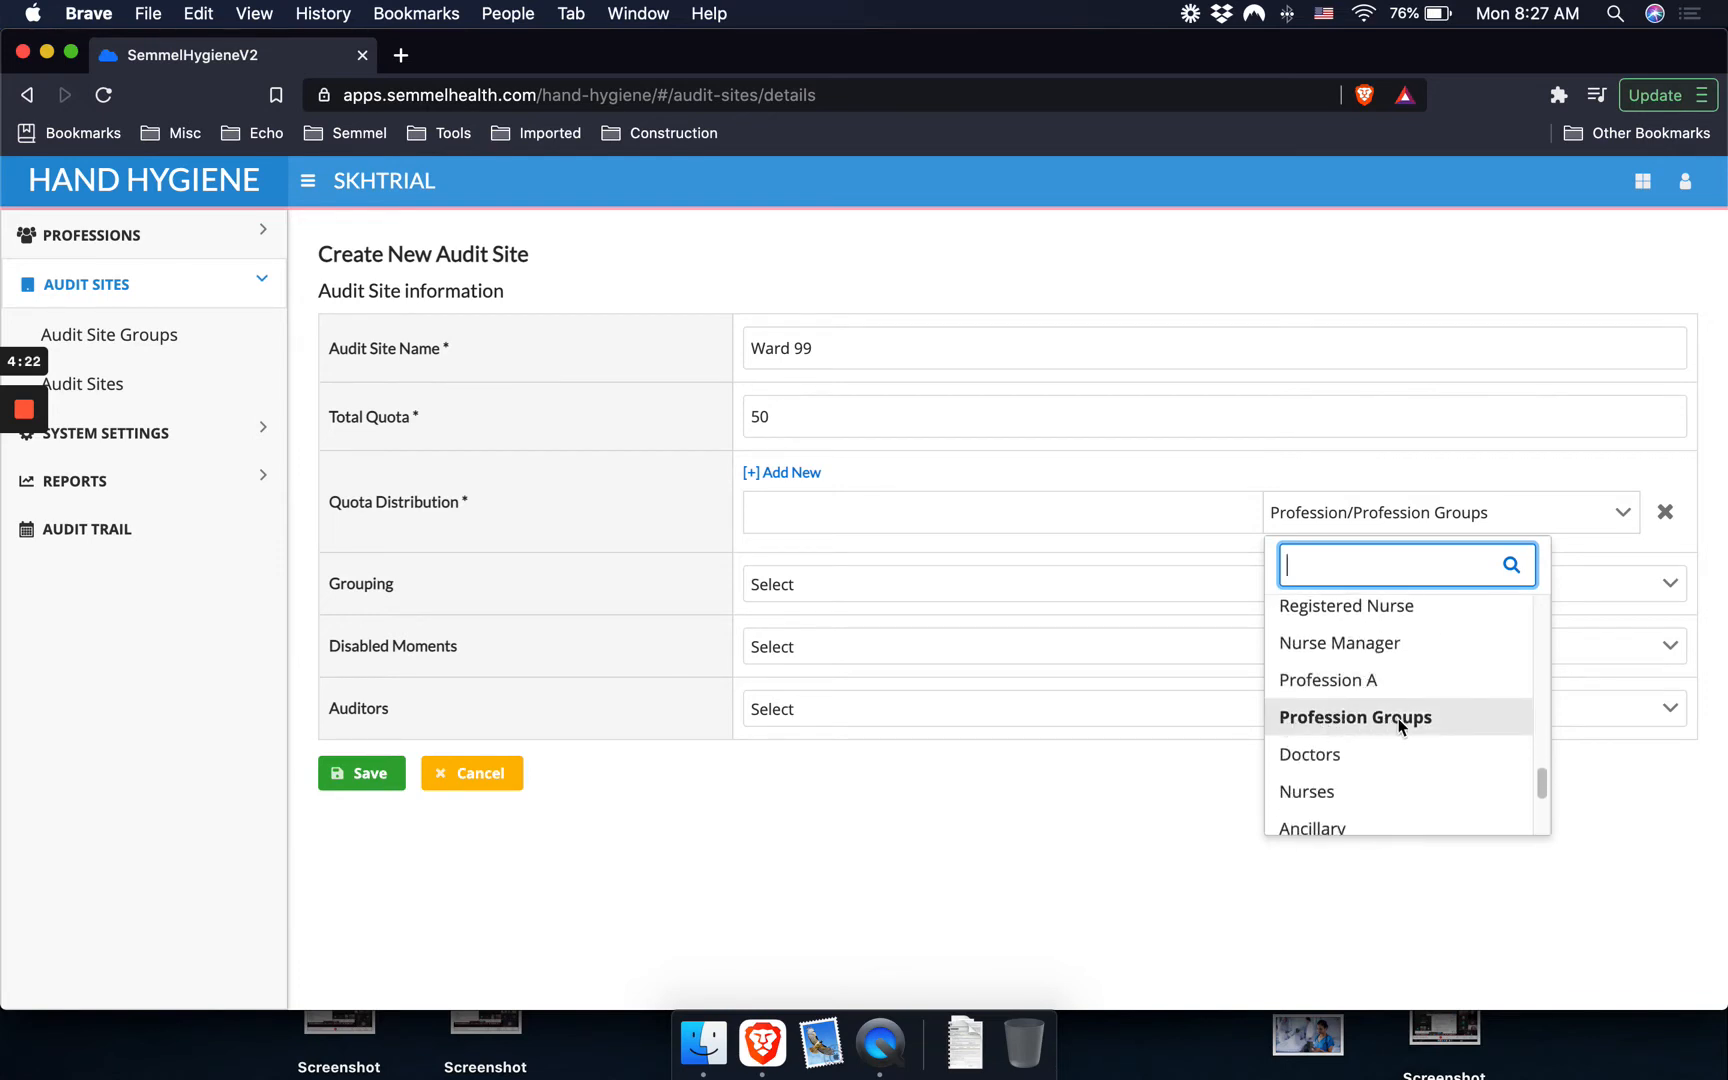
scroll(1397, 770, "down", 4)
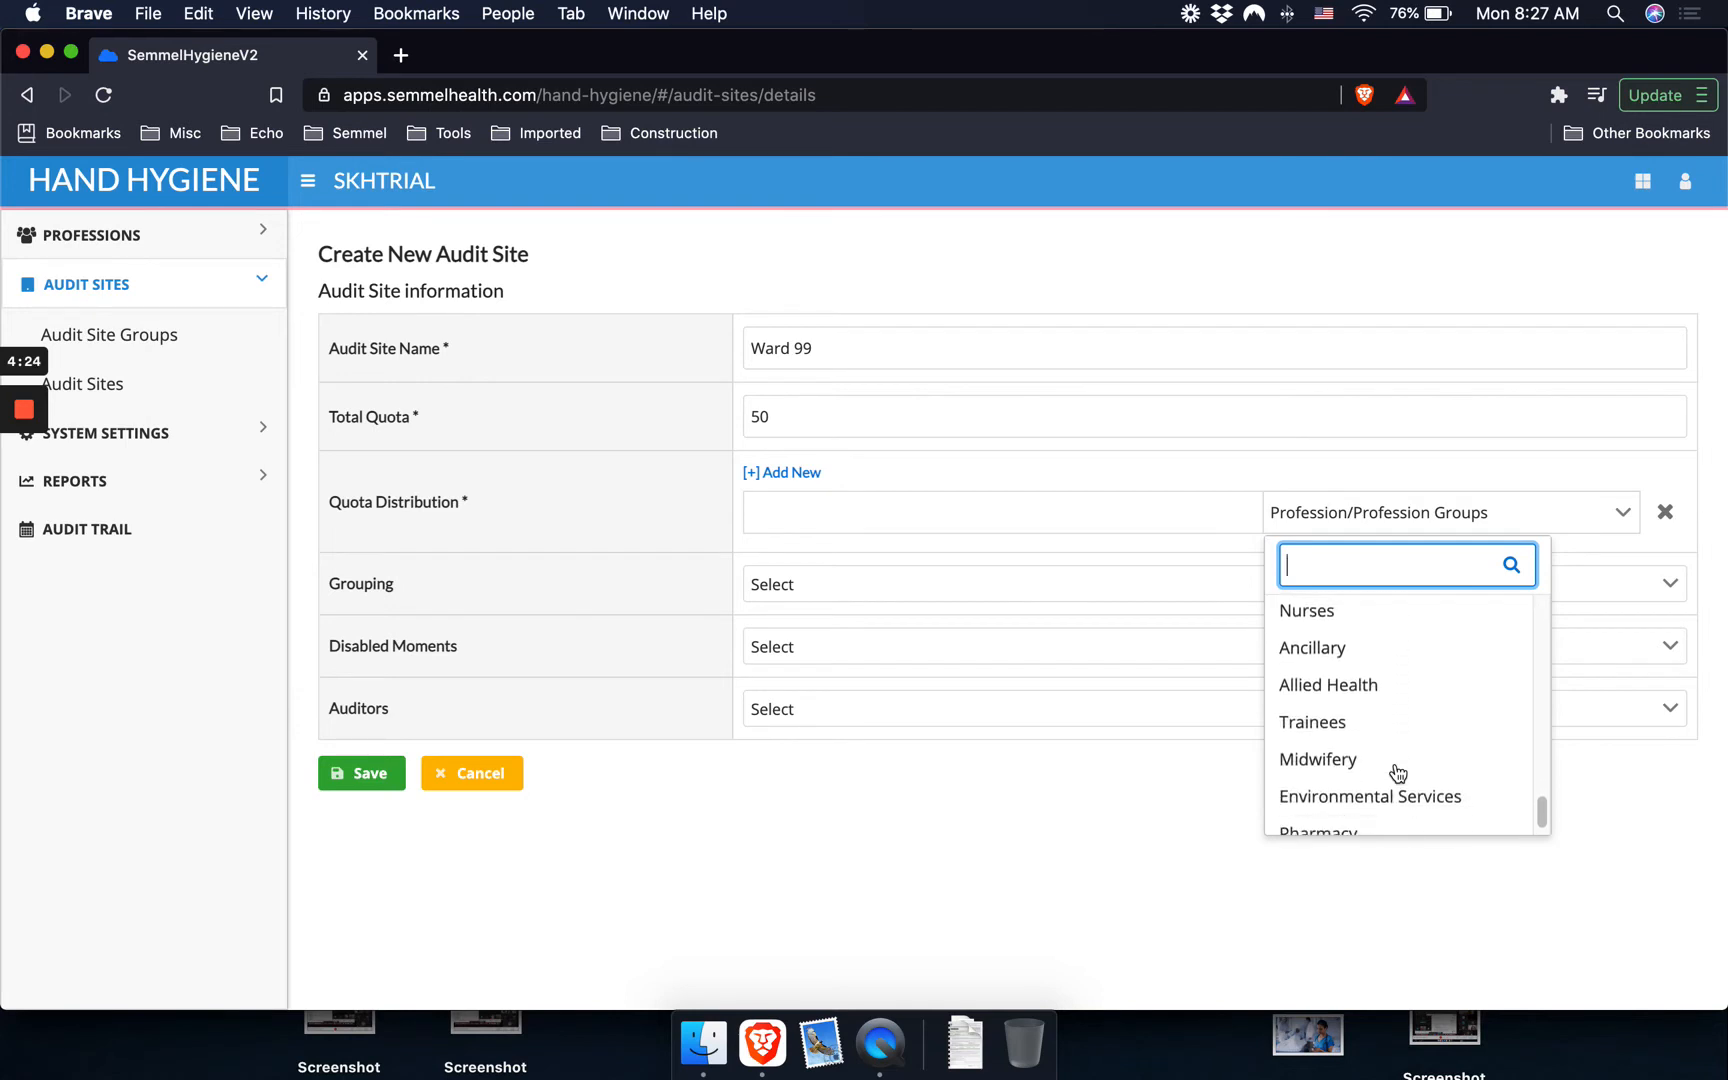
scroll(1397, 772, "down", 1)
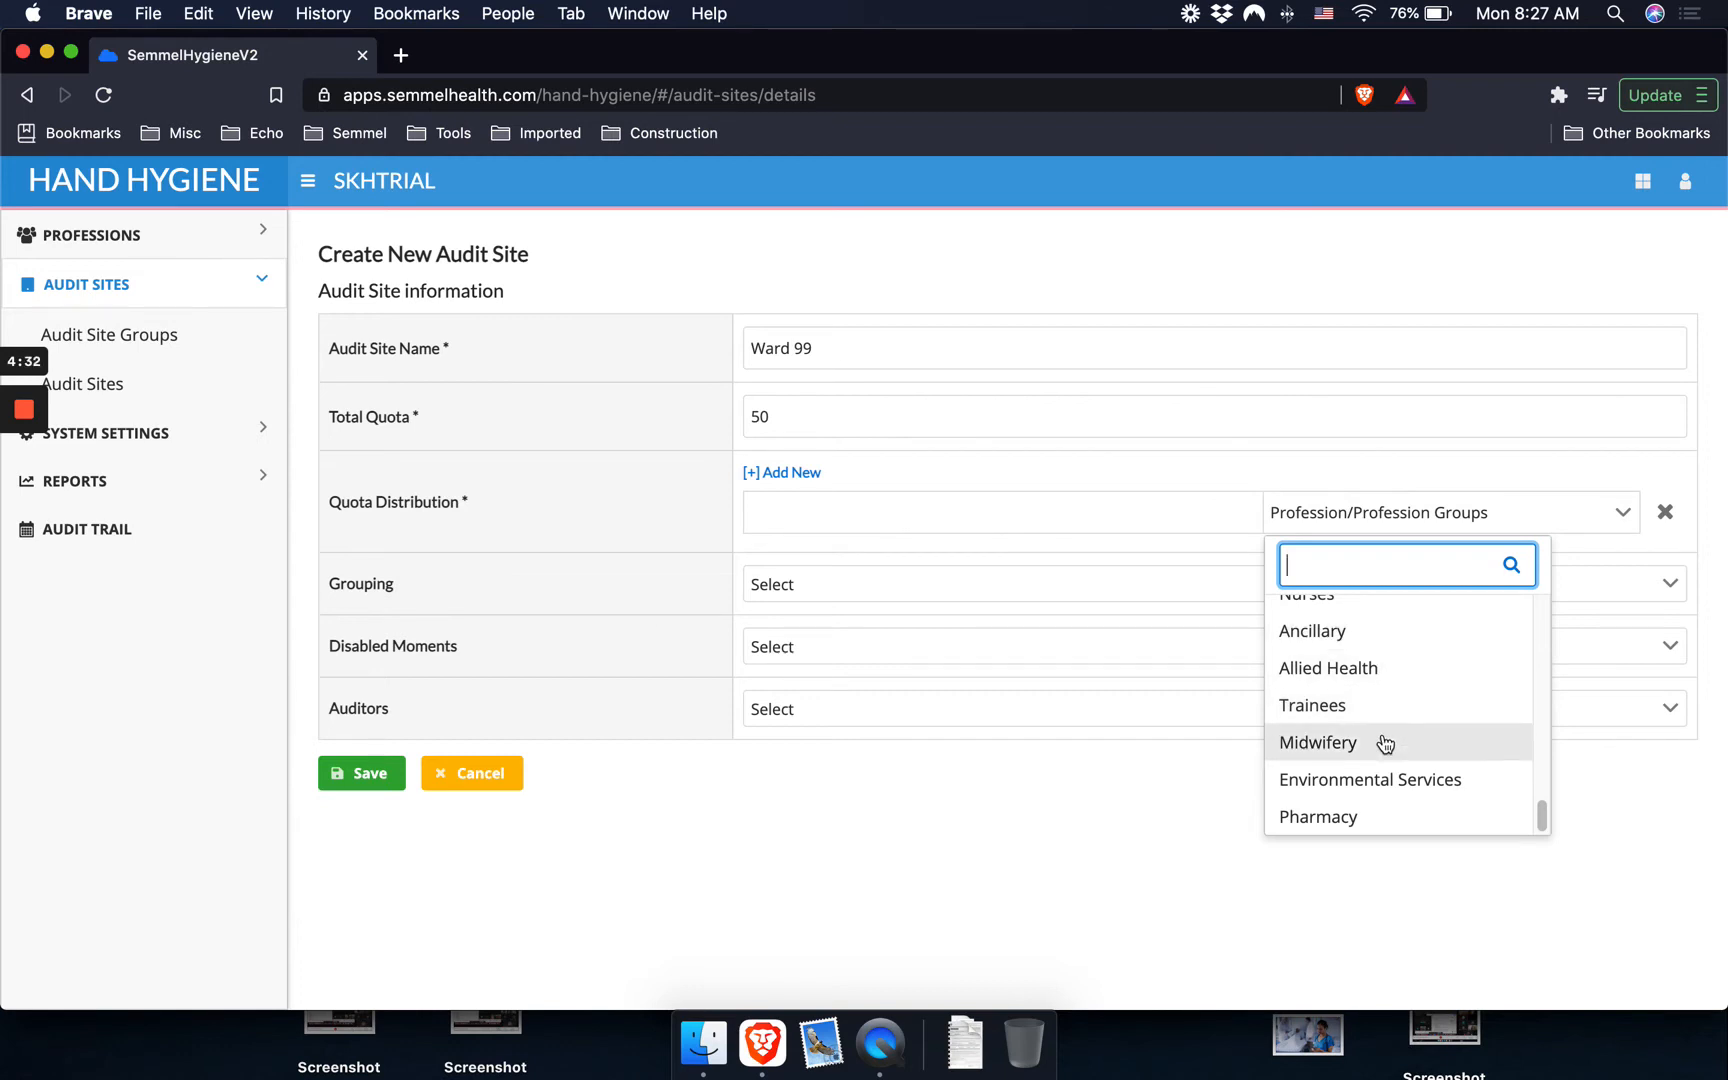
Allocate a quota of 15 to the Doctors profession group in the quota distribution.
left_click(1107, 514)
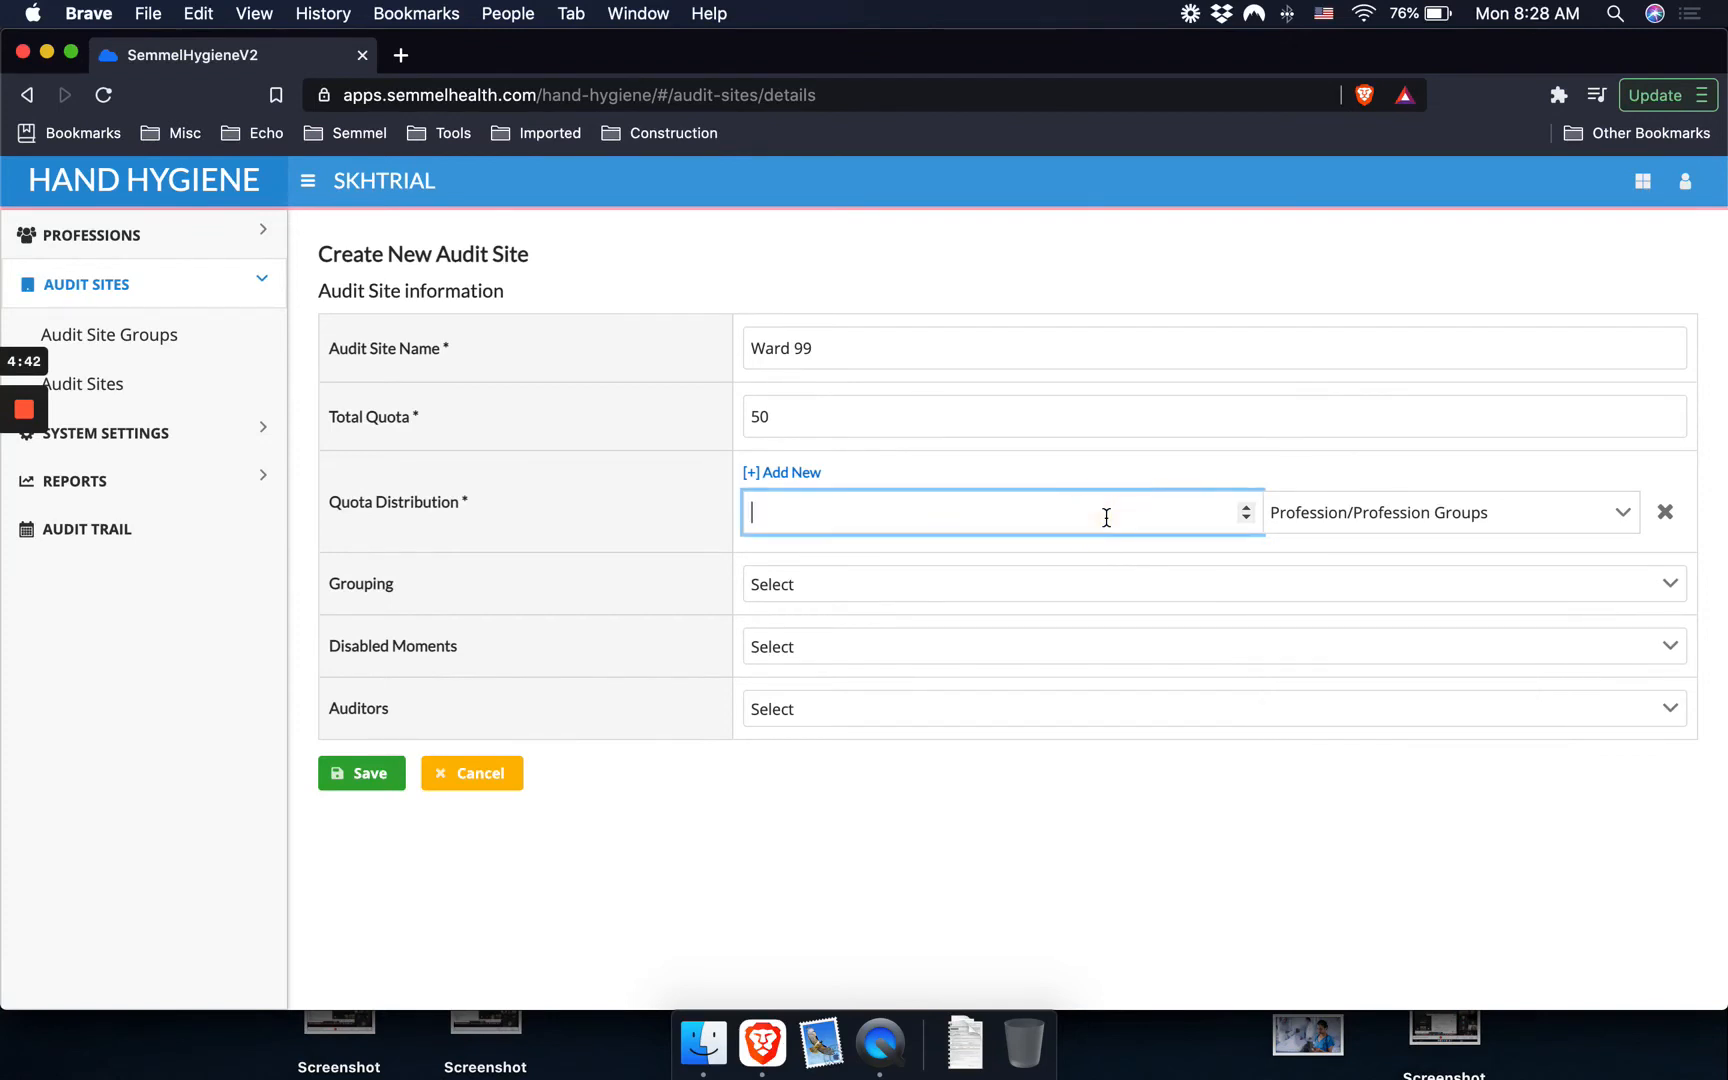
type("15")
left_click(1452, 512)
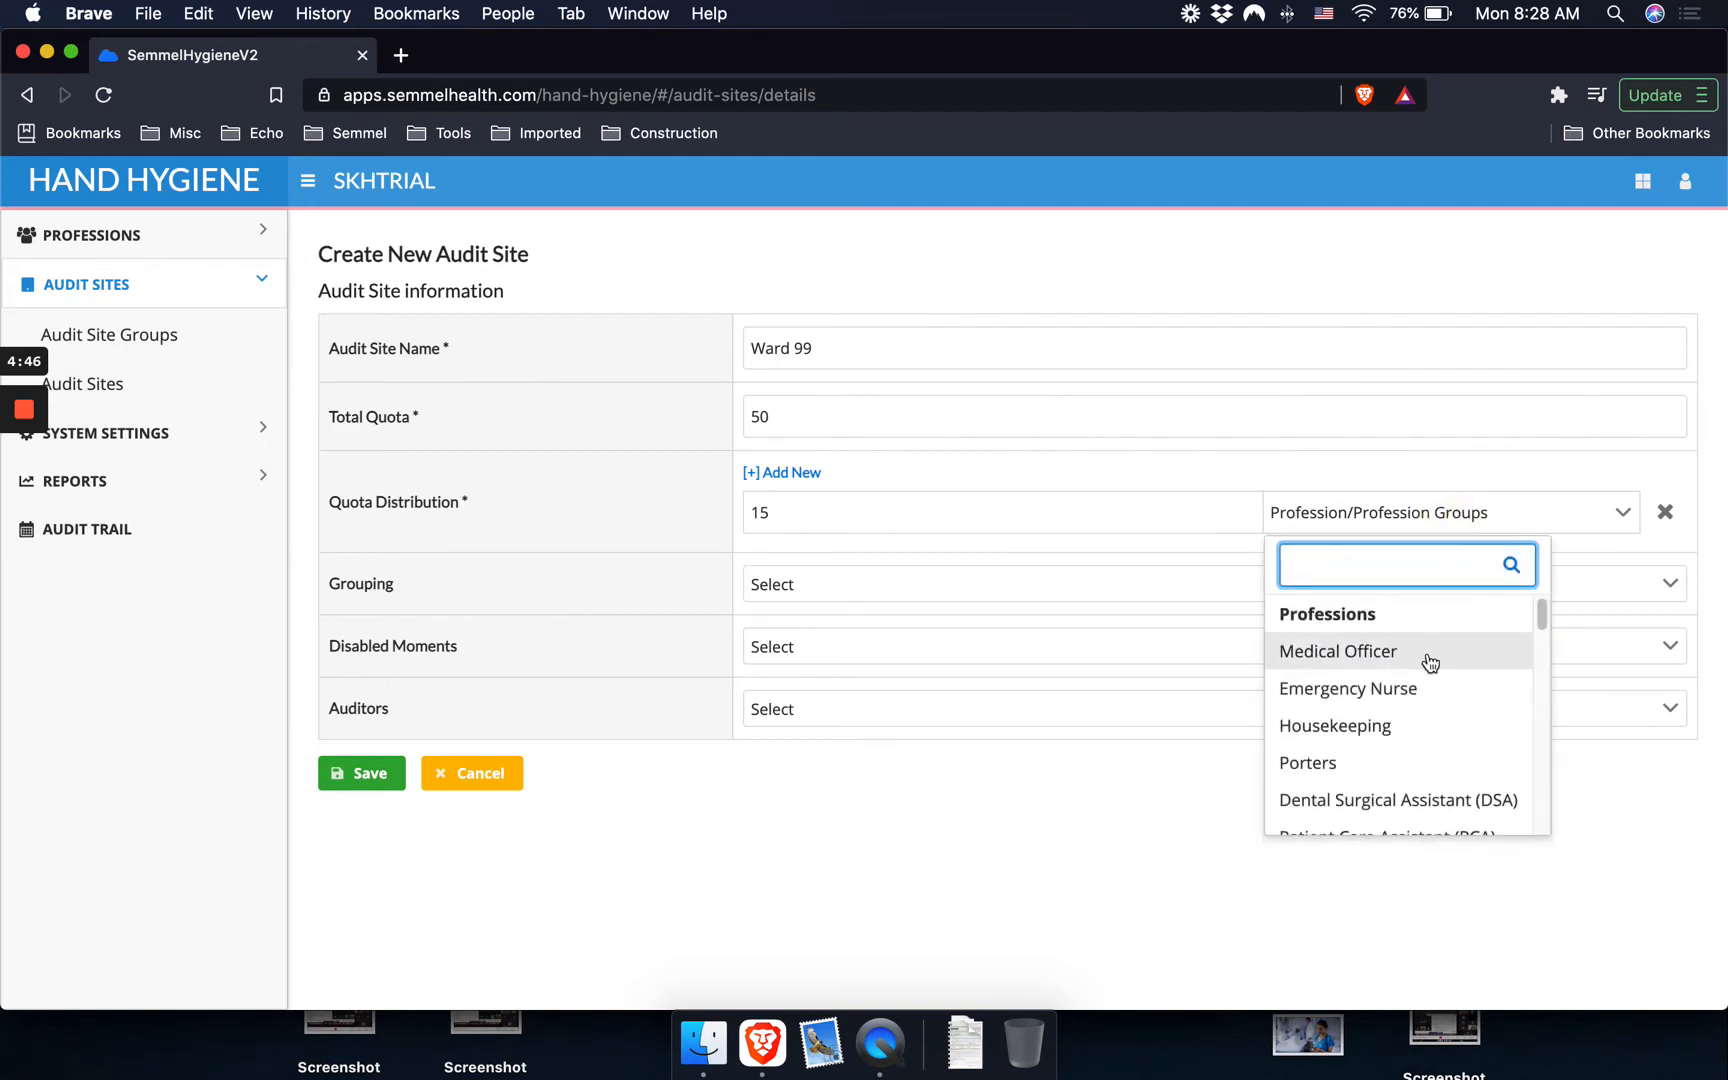
scroll(1430, 663, "down", 10)
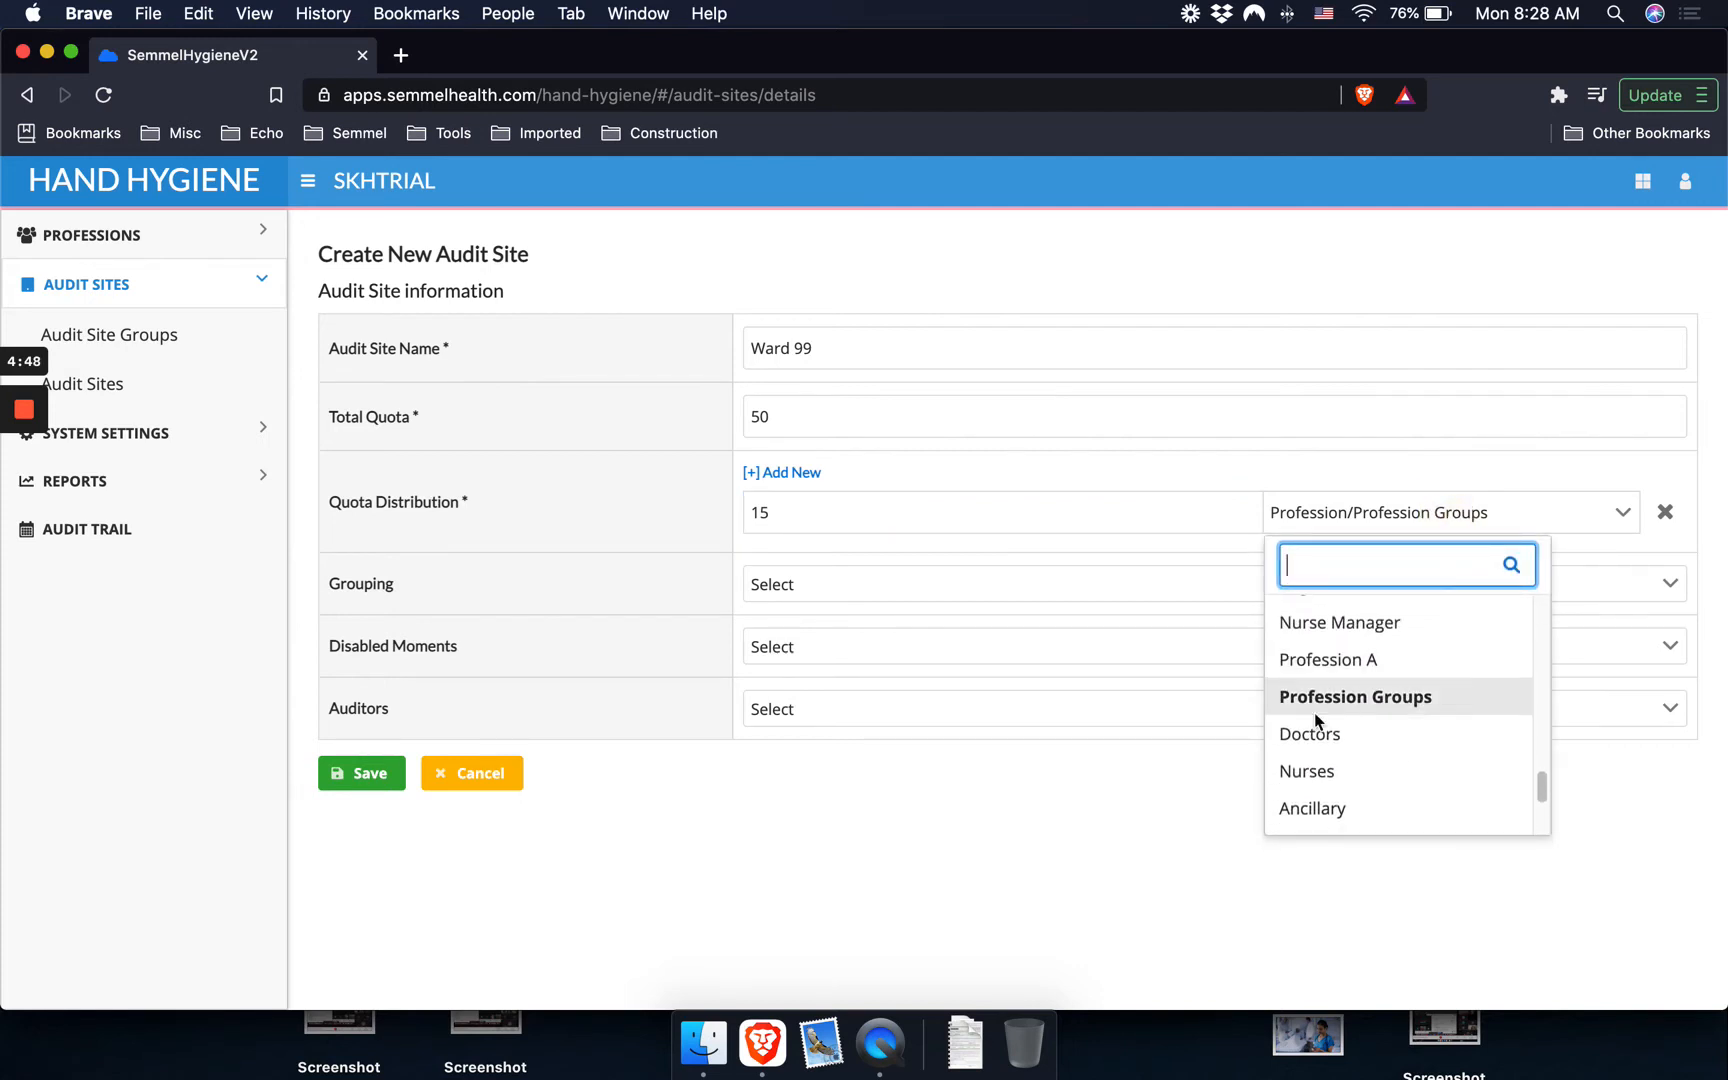
left_click(1336, 740)
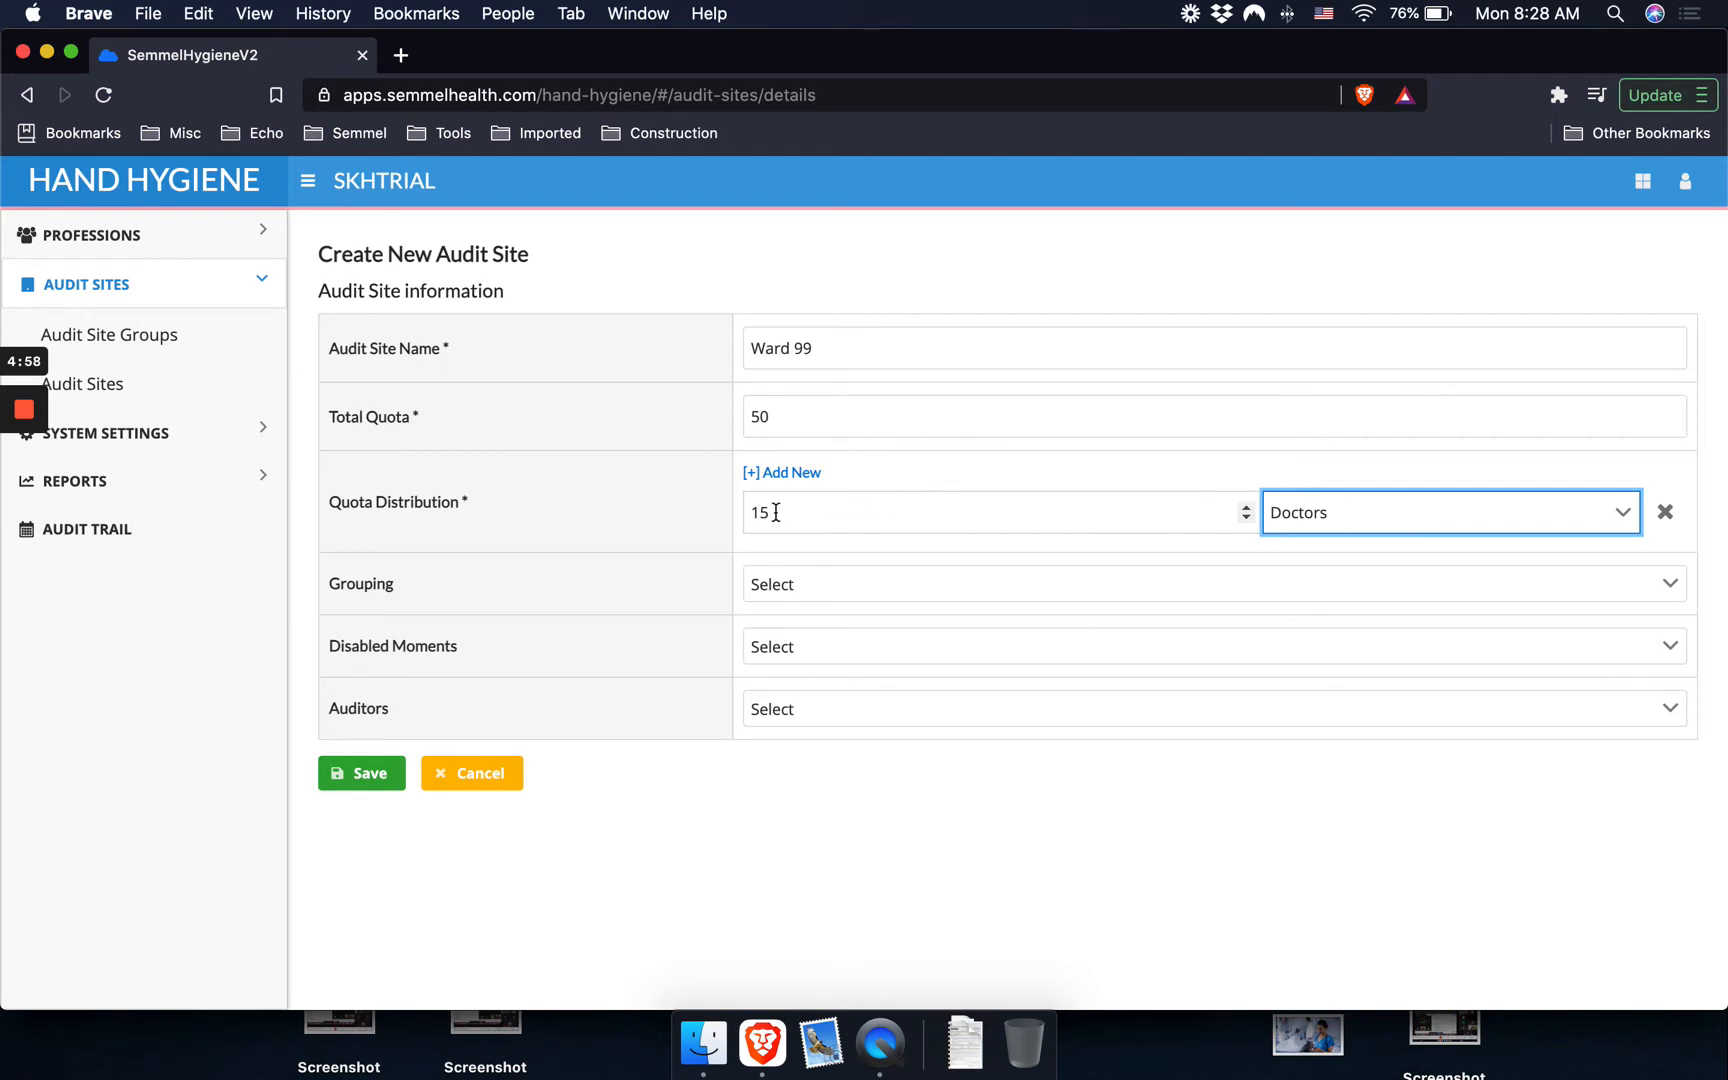
Add a second quota distribution entry of 15 for the Nurses profession group.
left_click(793, 473)
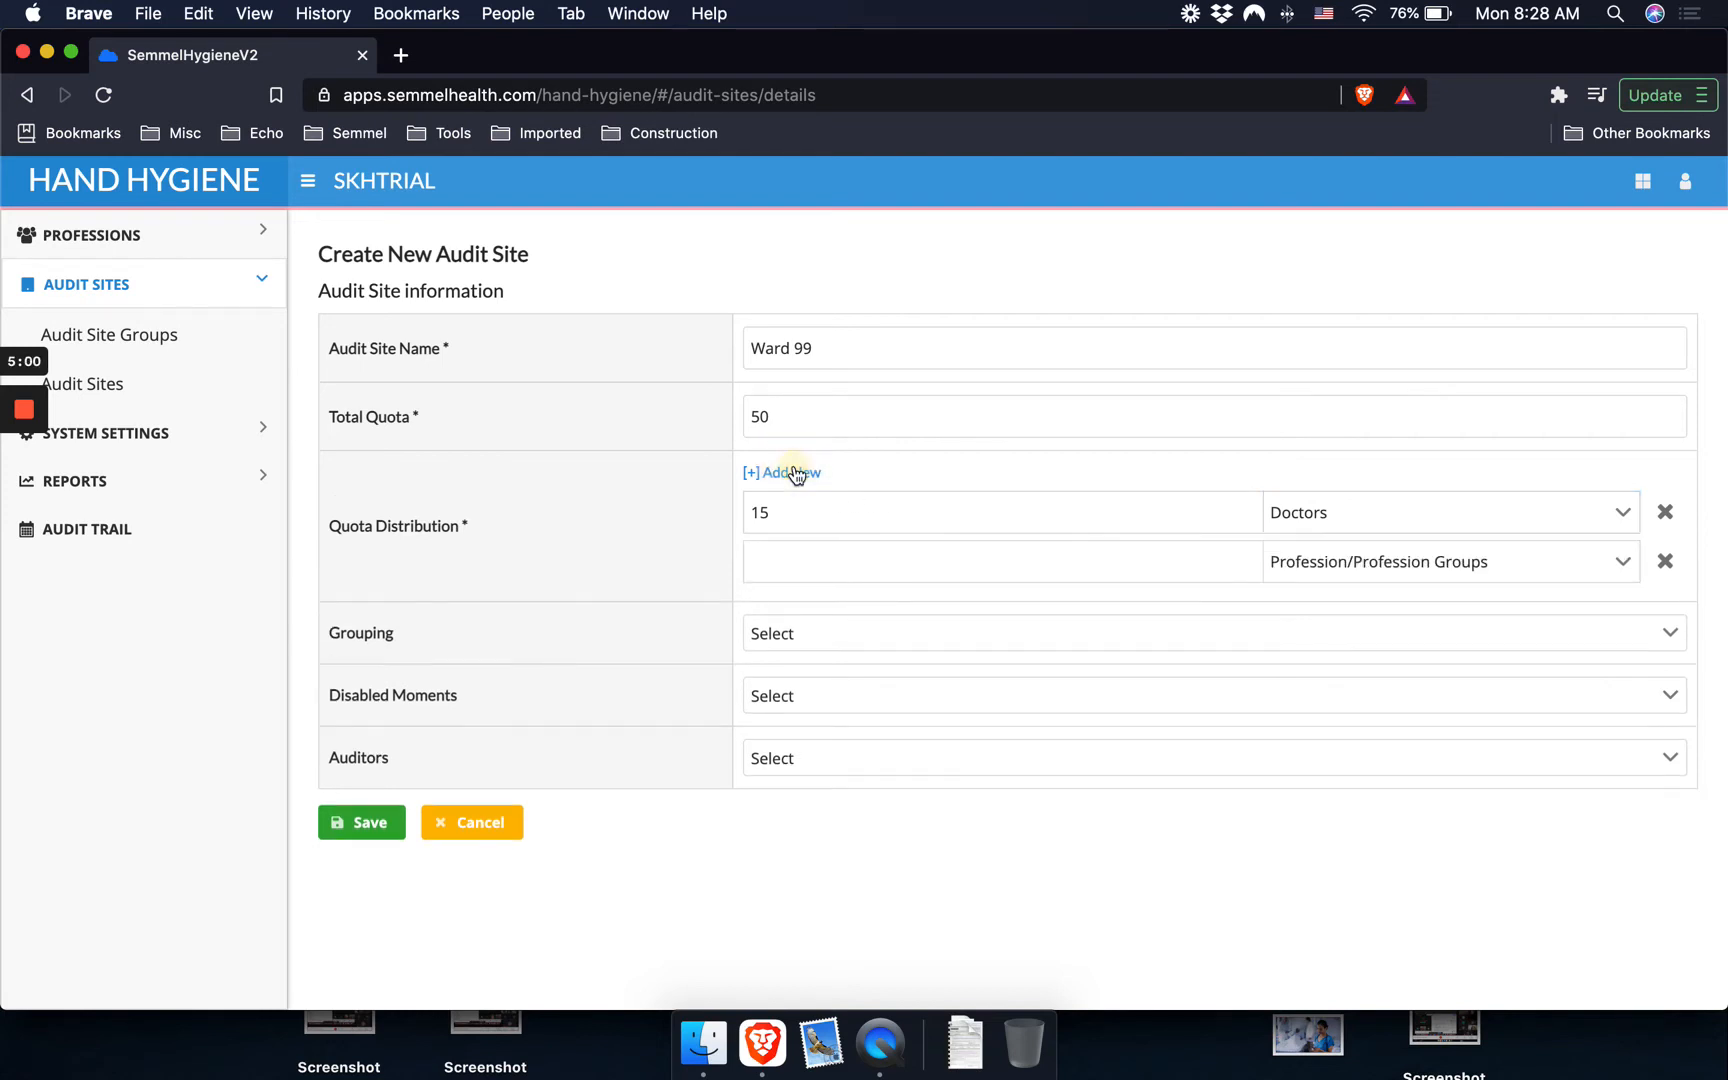
left_click(797, 572)
type("15")
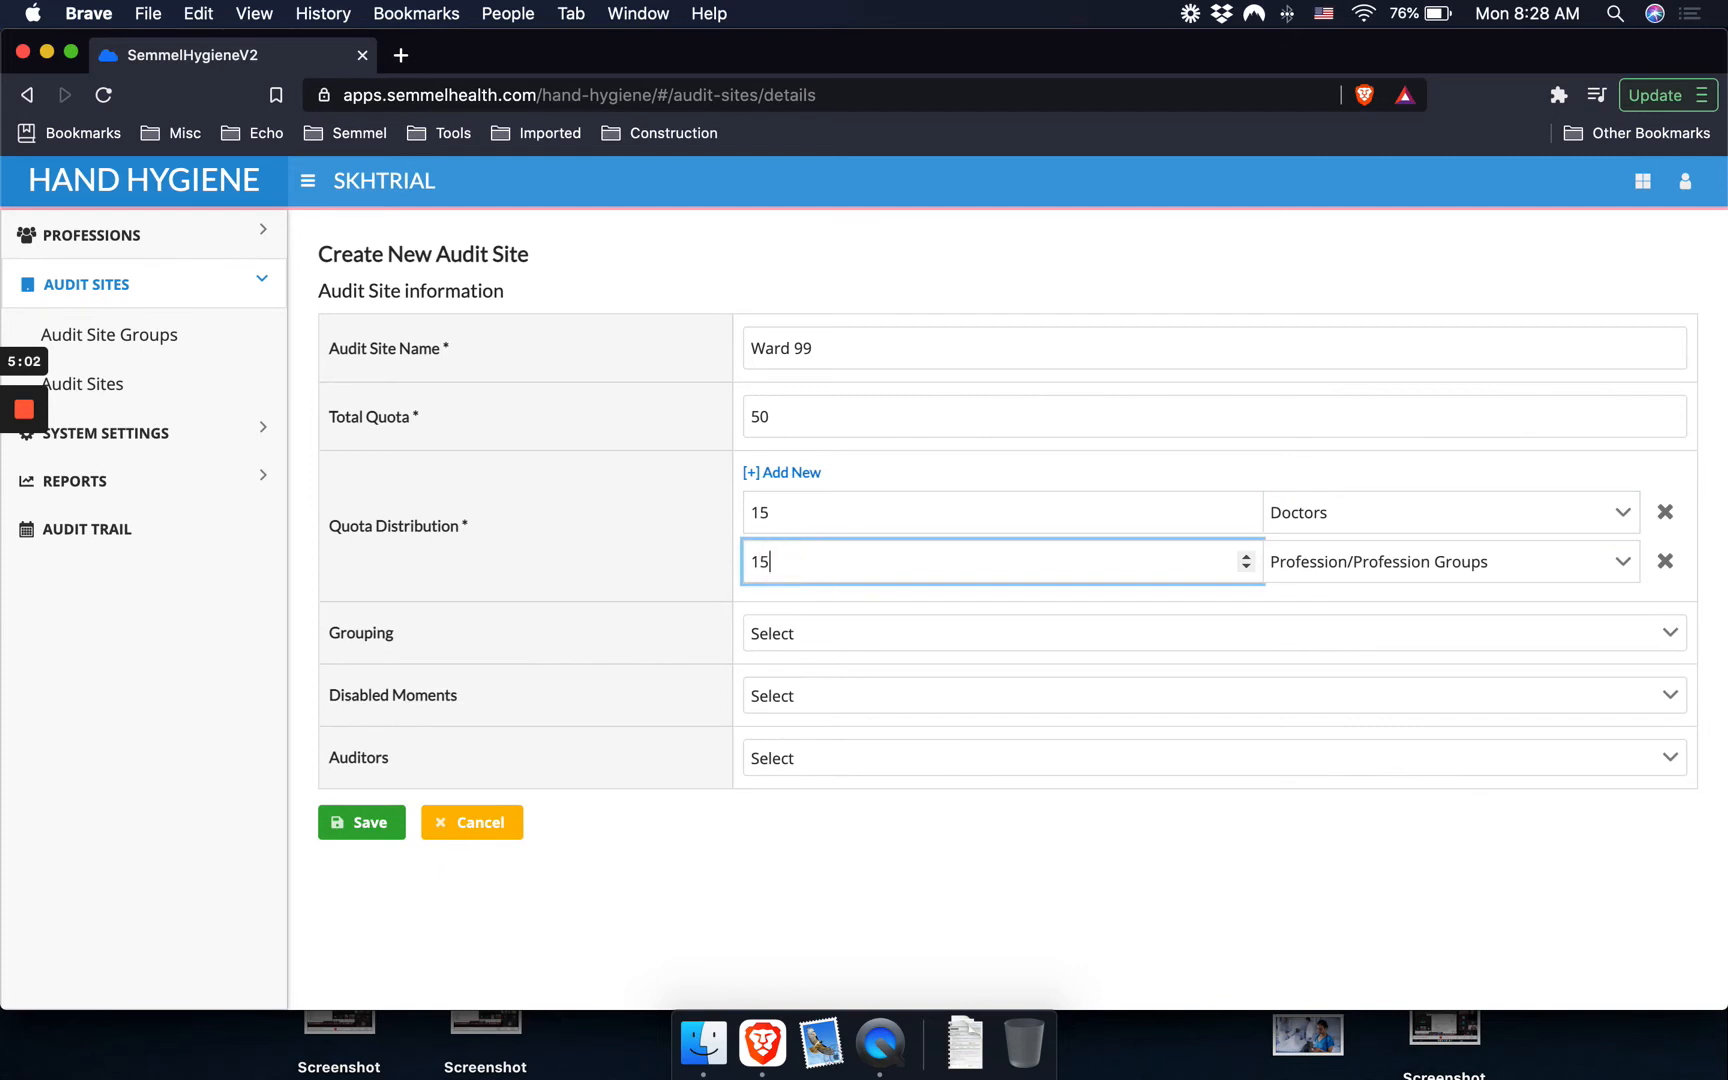
left_click(1307, 568)
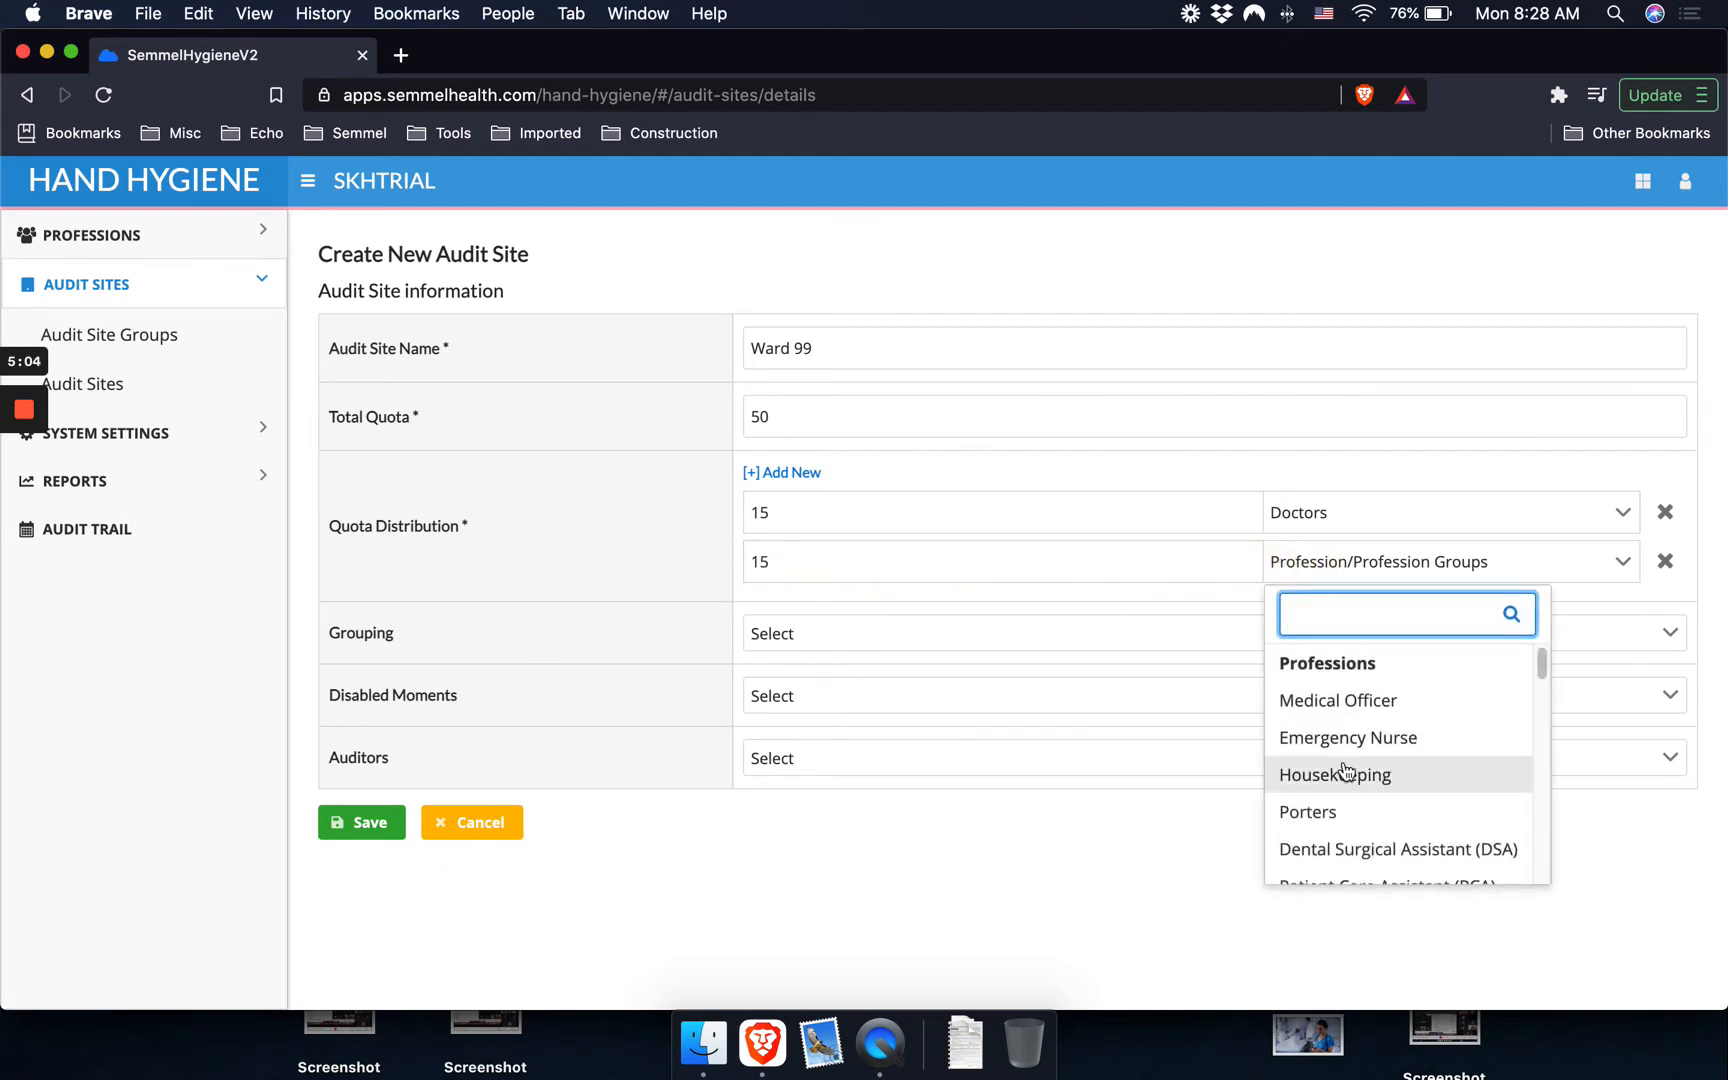
scroll(1345, 770, "down", 10)
scroll(1392, 796, "down", 3)
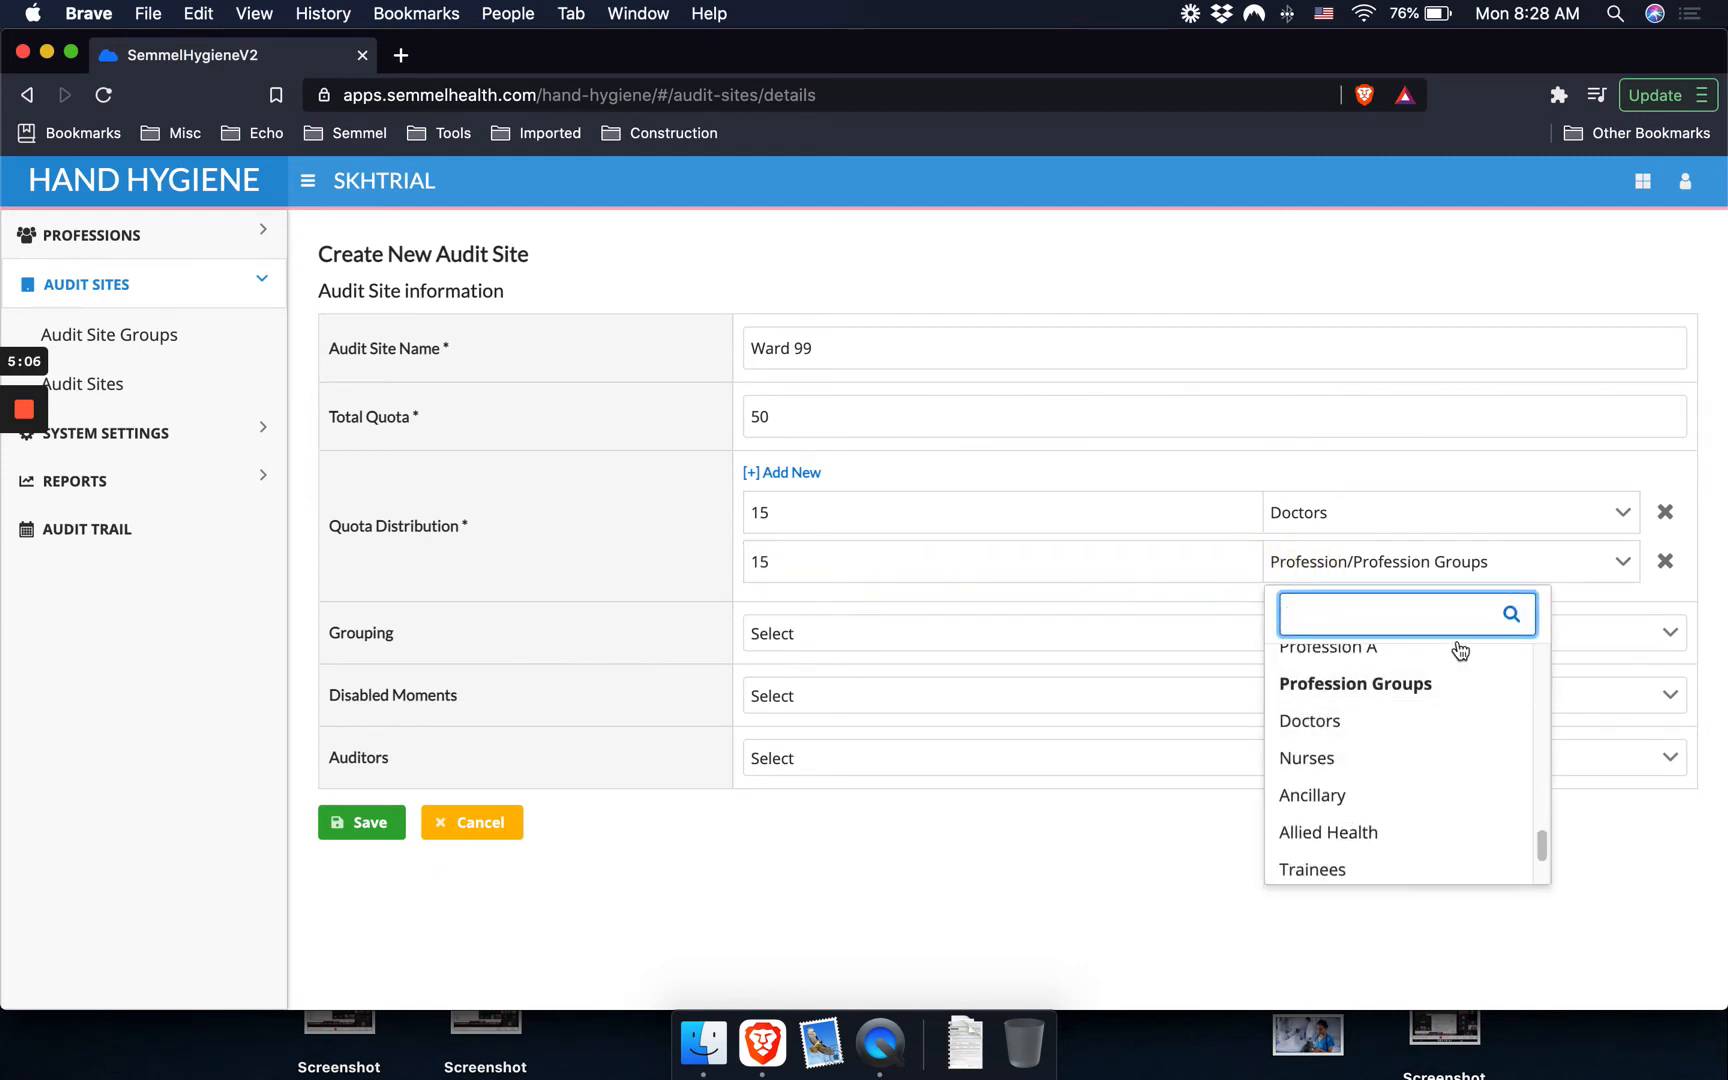
left_click(1308, 757)
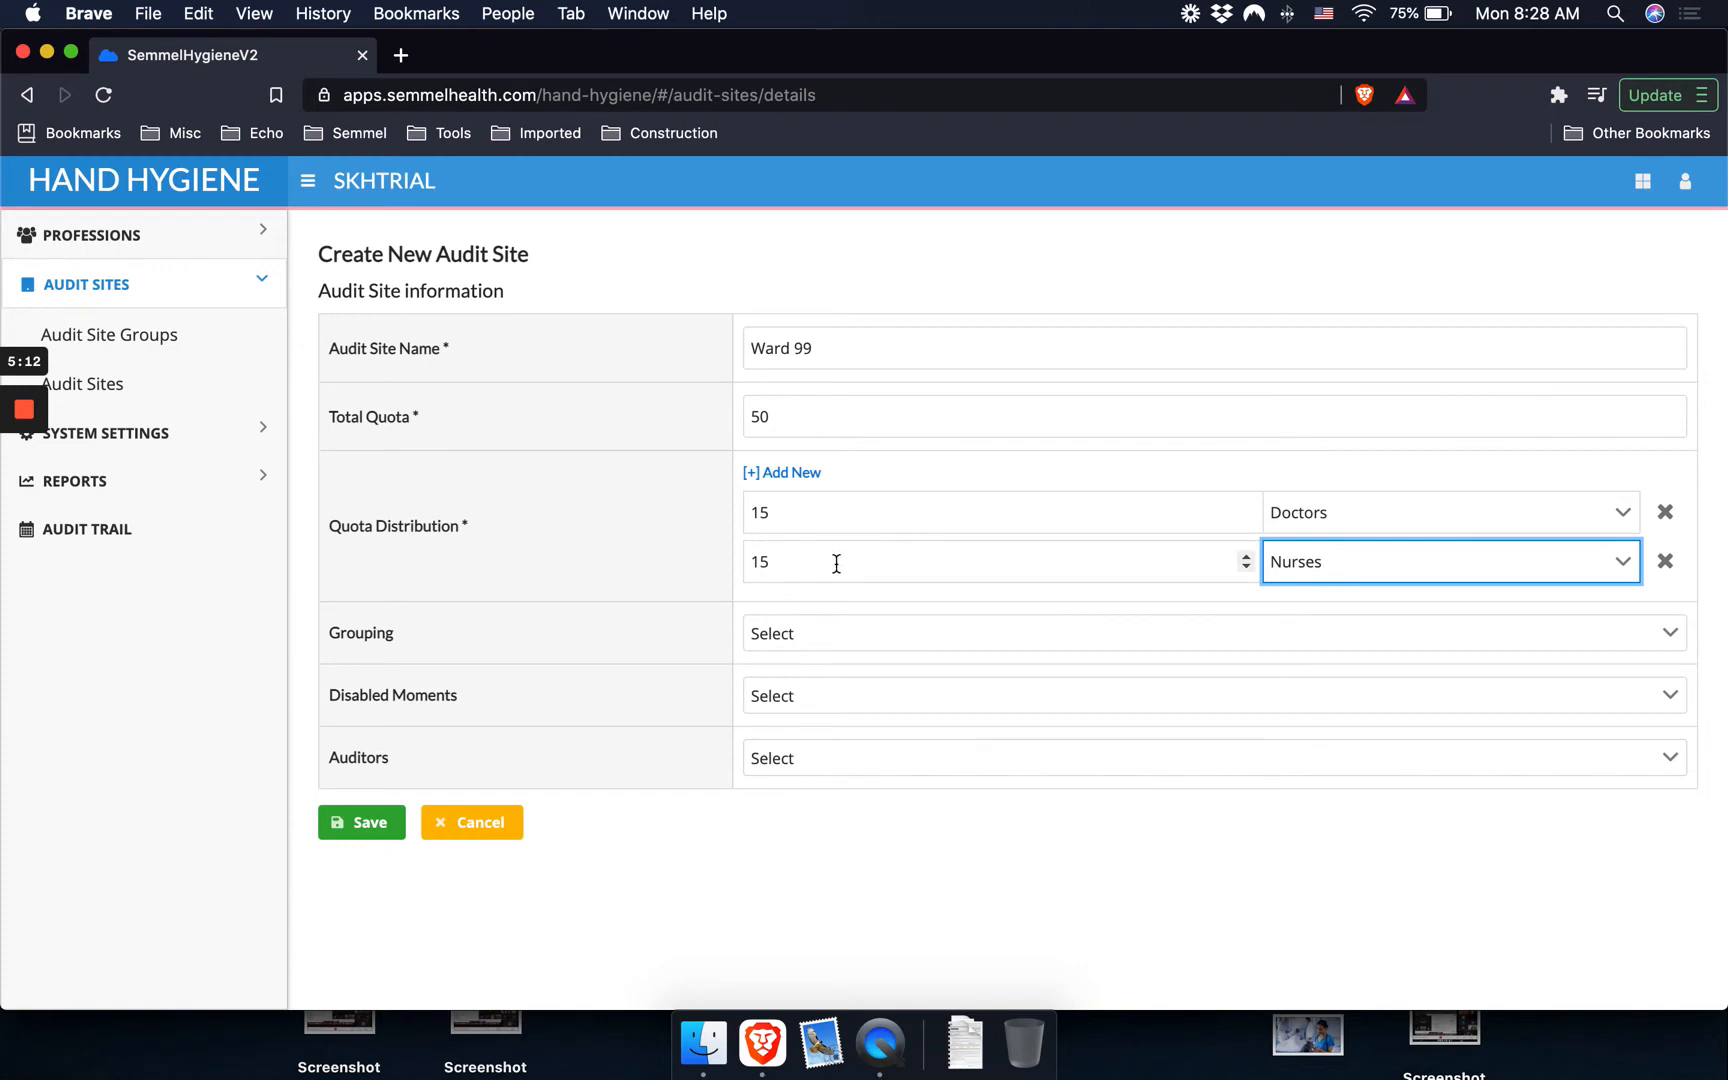
Add a third quota distribution entry of 10 for the Ancillary profession group.
left_click(783, 474)
left_click(792, 607)
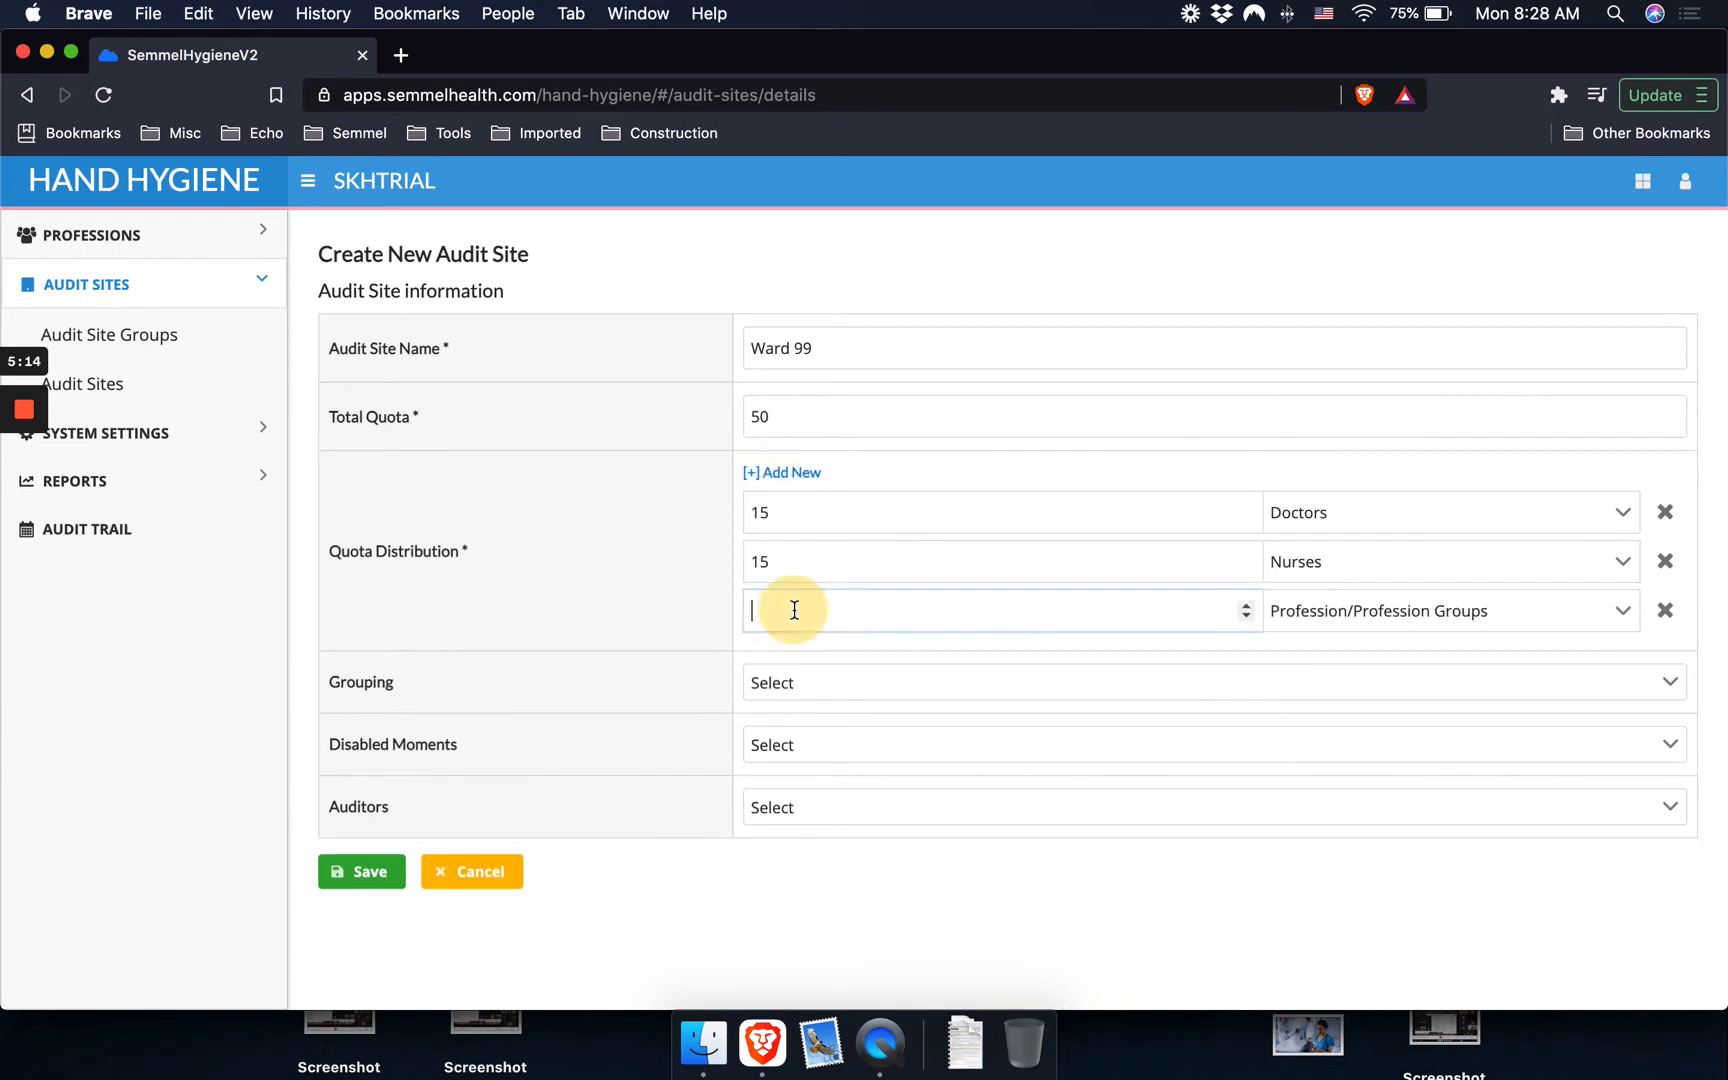
type("10")
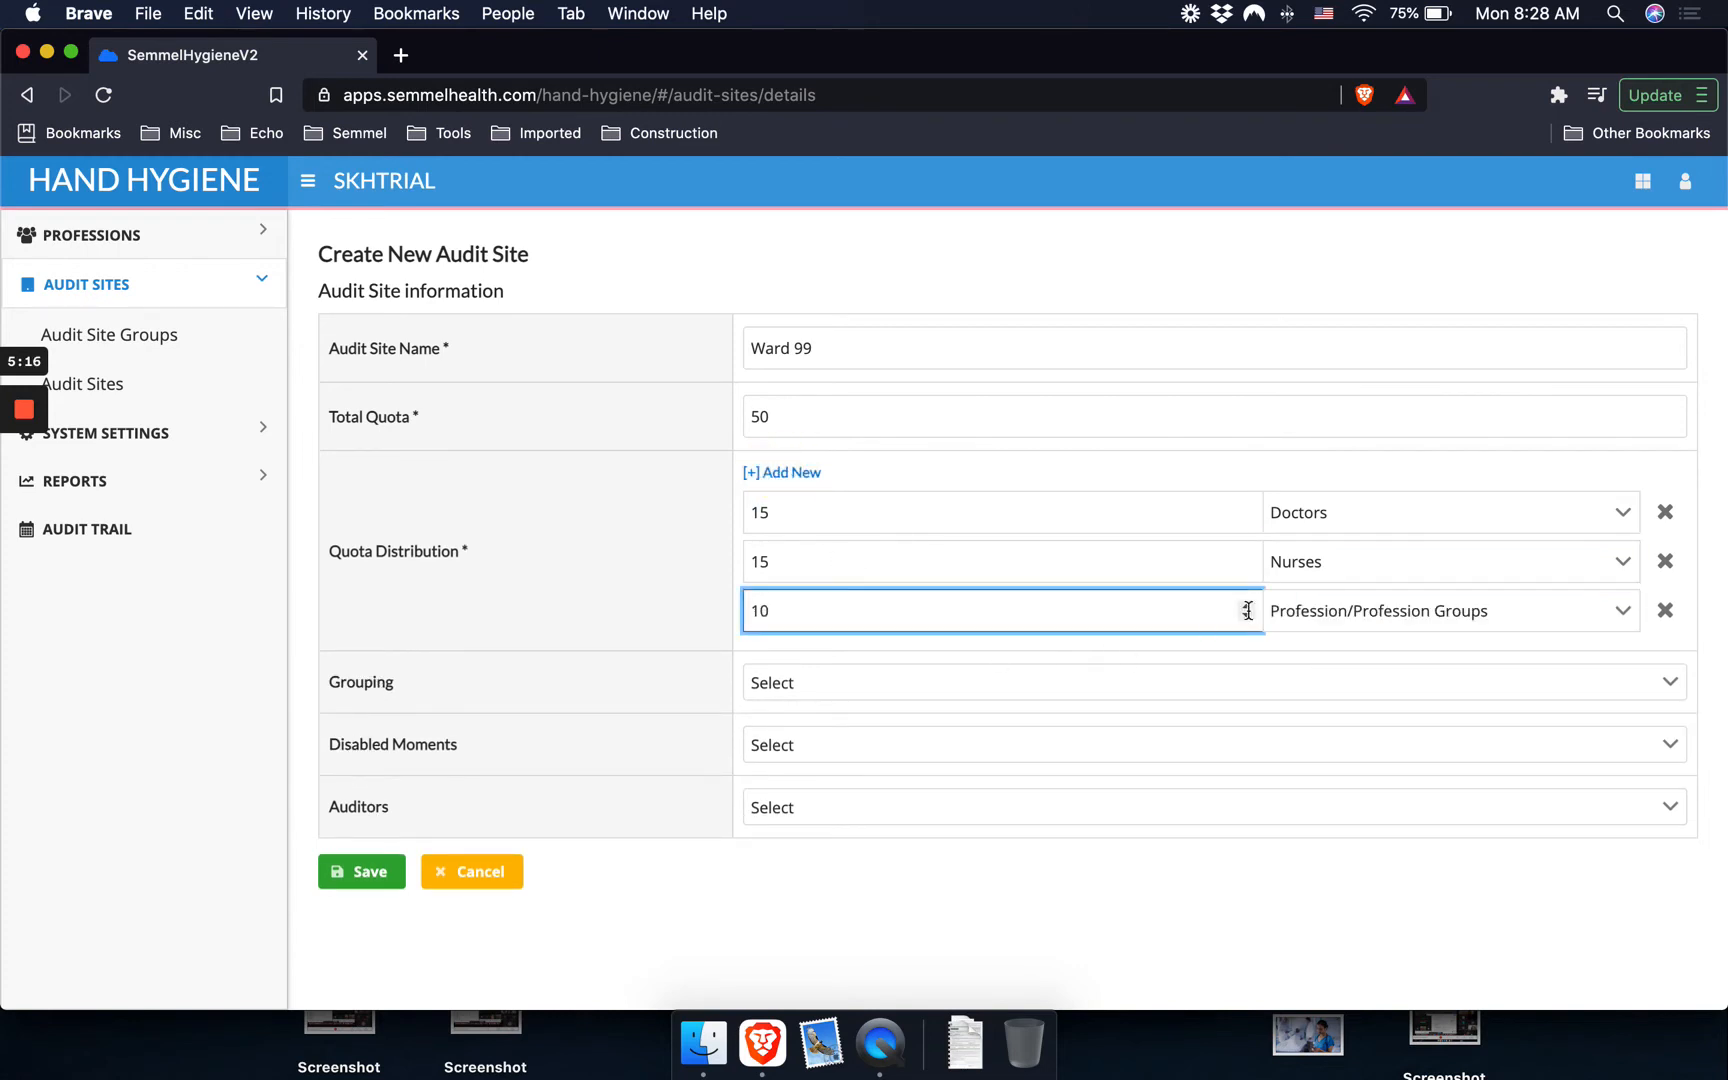
left_click(1339, 612)
scroll(1346, 790, "down", 5)
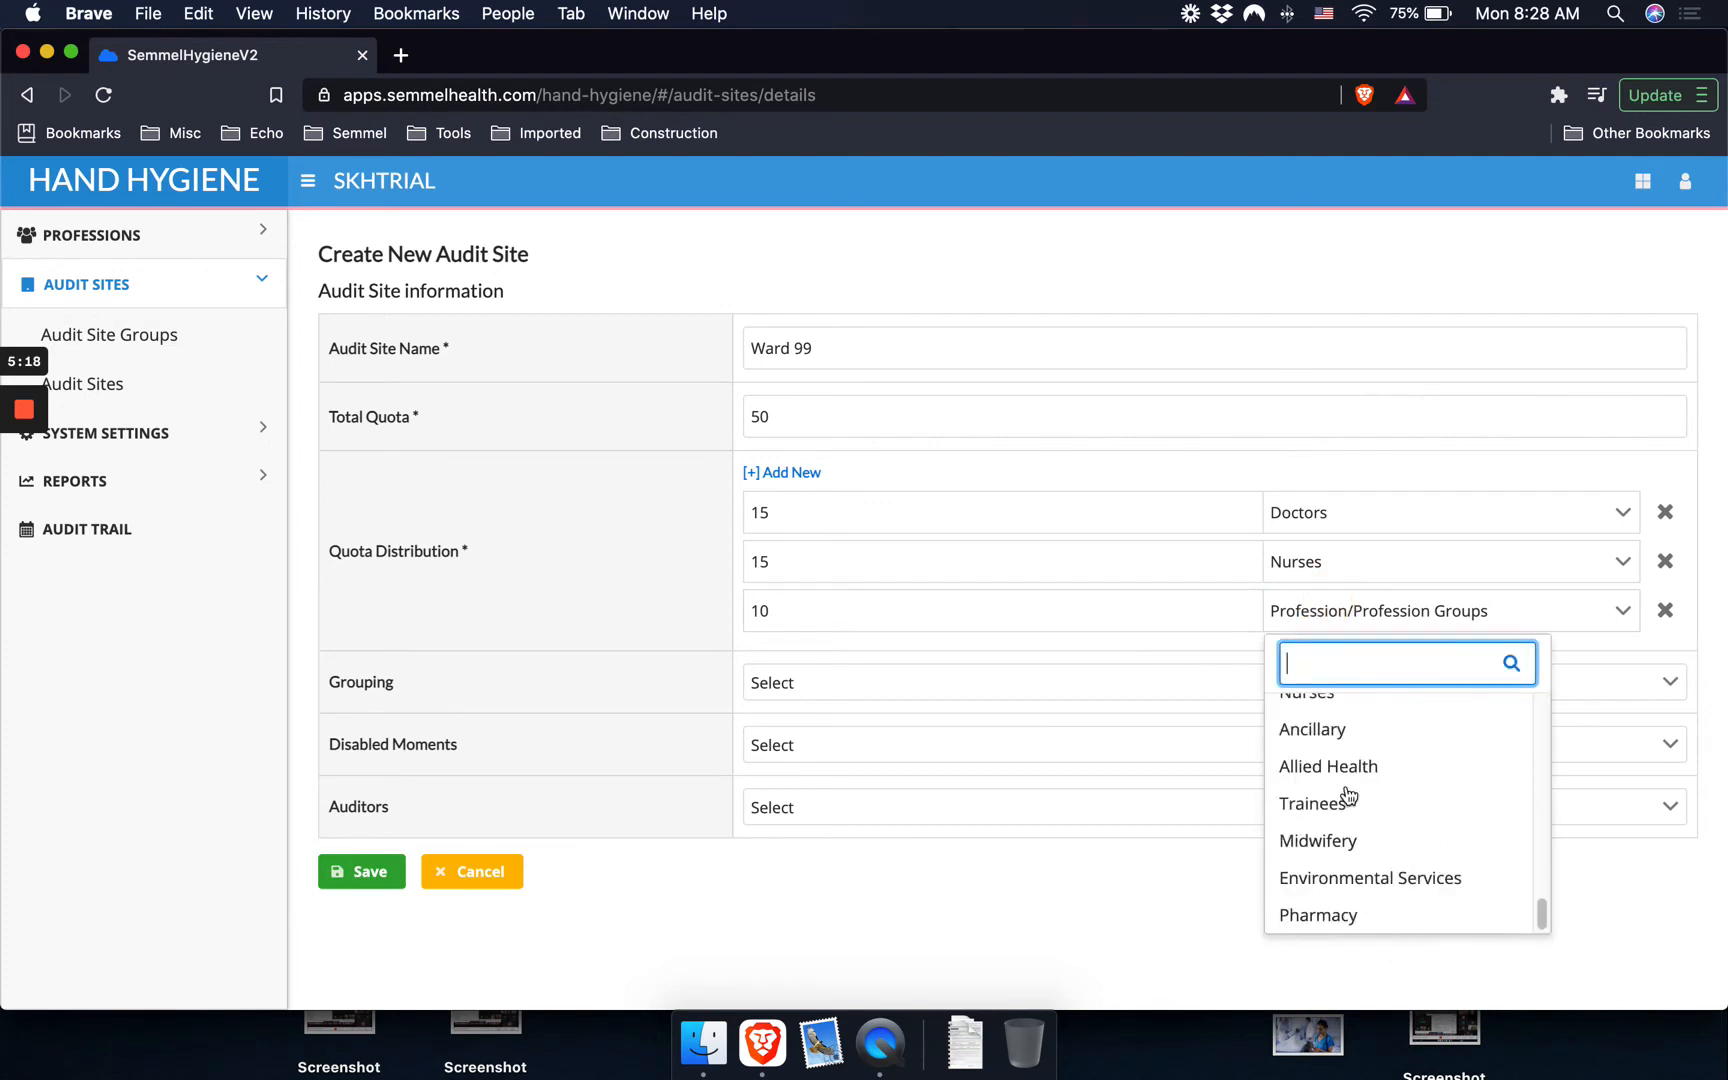
scroll(1349, 795, "up", 2)
left_click(1305, 801)
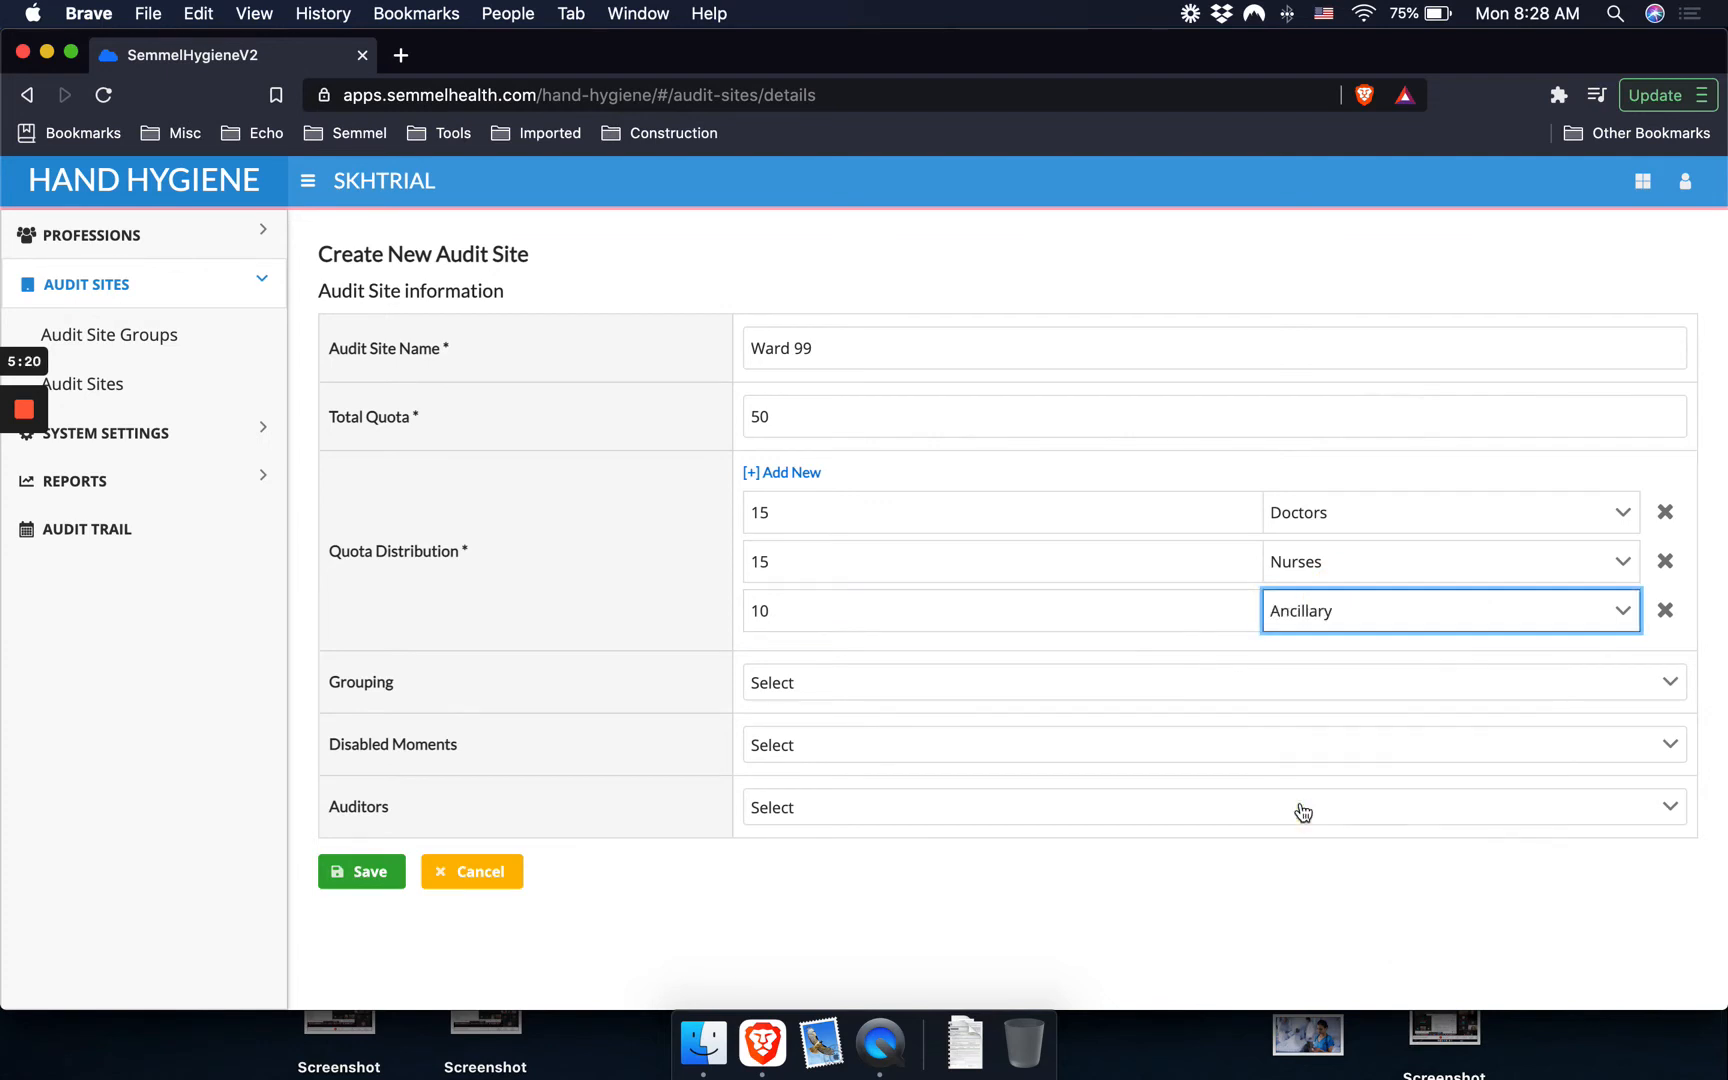
Add a fourth quota distribution entry of 10 for the Allied Health profession group.
left_click(793, 476)
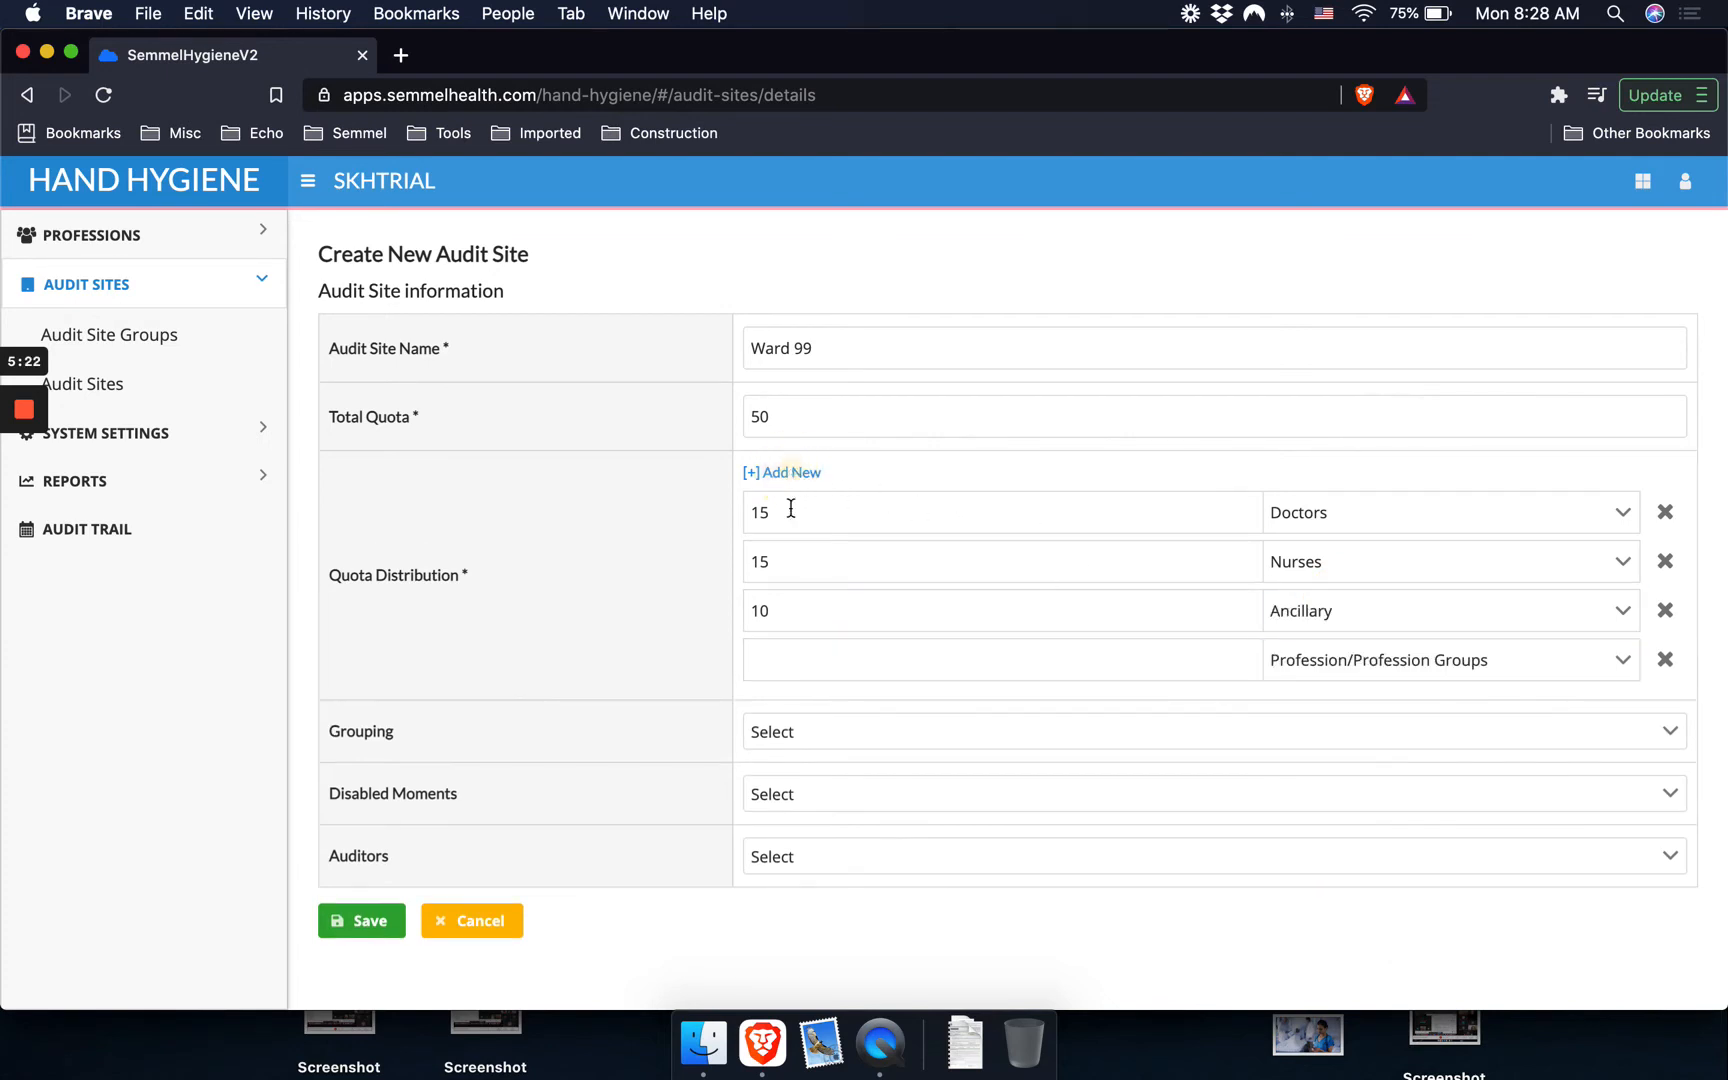
left_click(783, 660)
type("10")
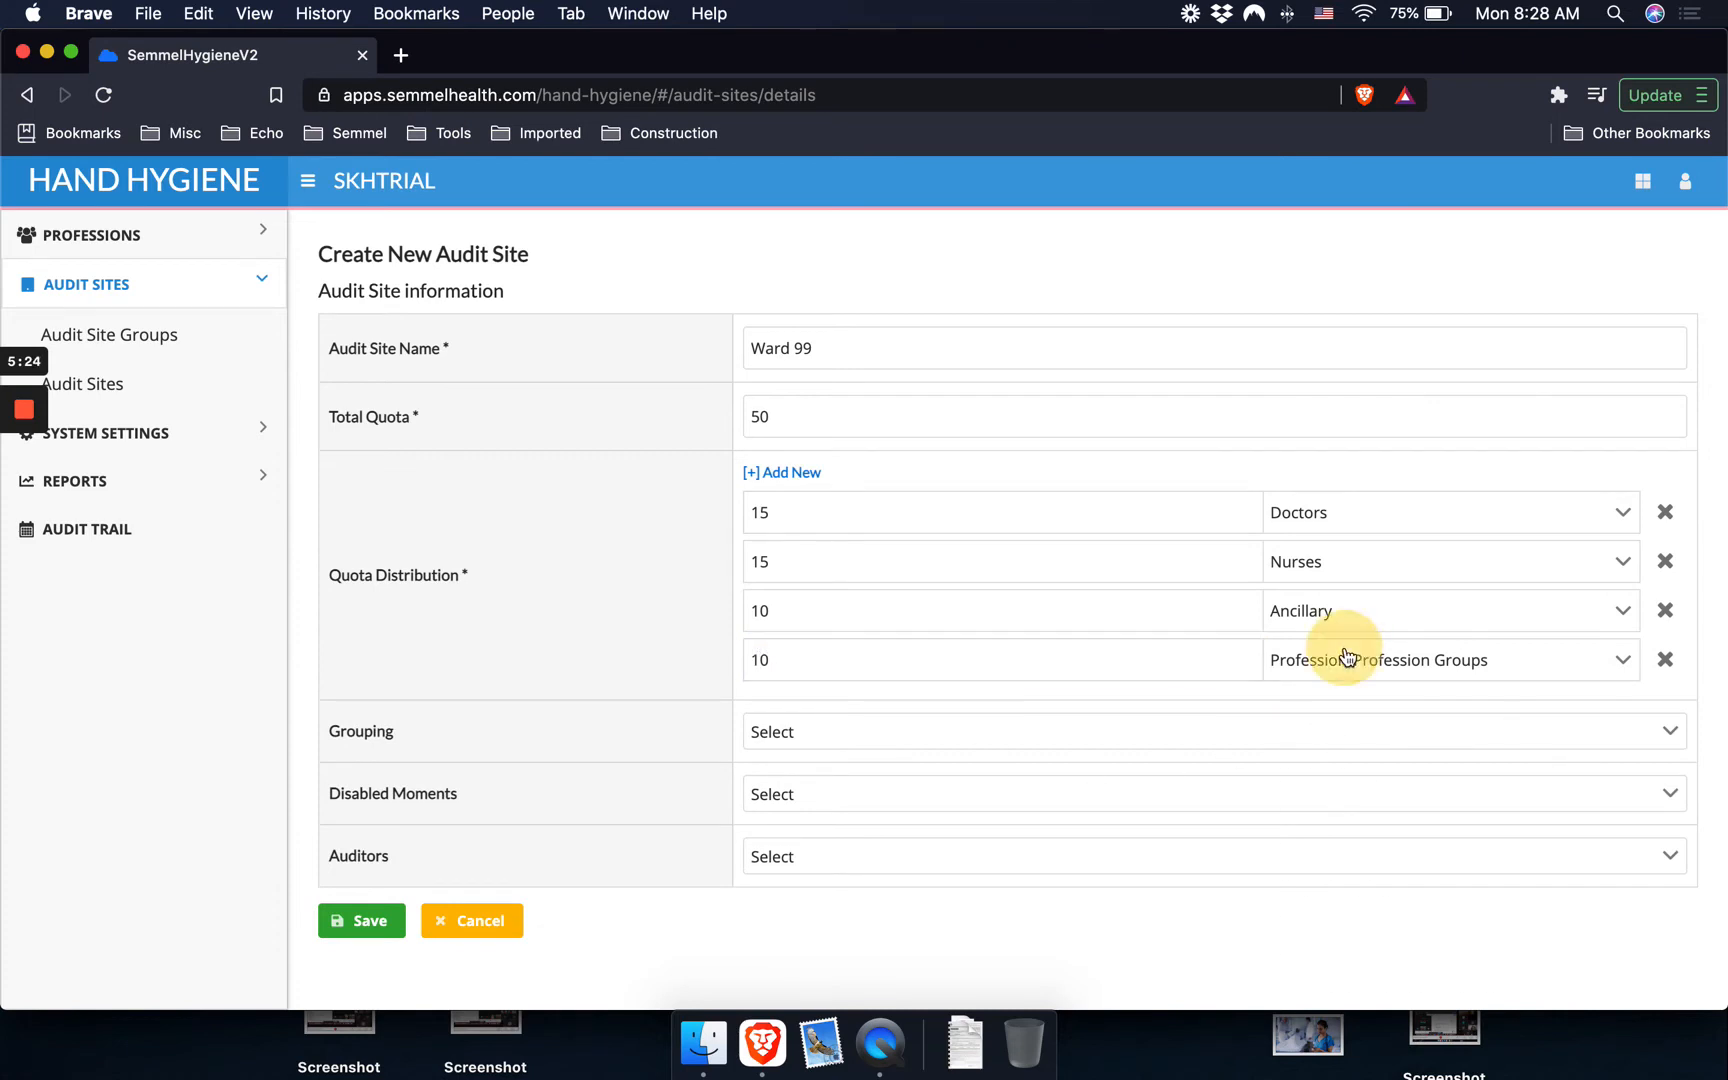
left_click(1346, 660)
scroll(1352, 810, "down", 4)
scroll(1352, 810, "up", 5)
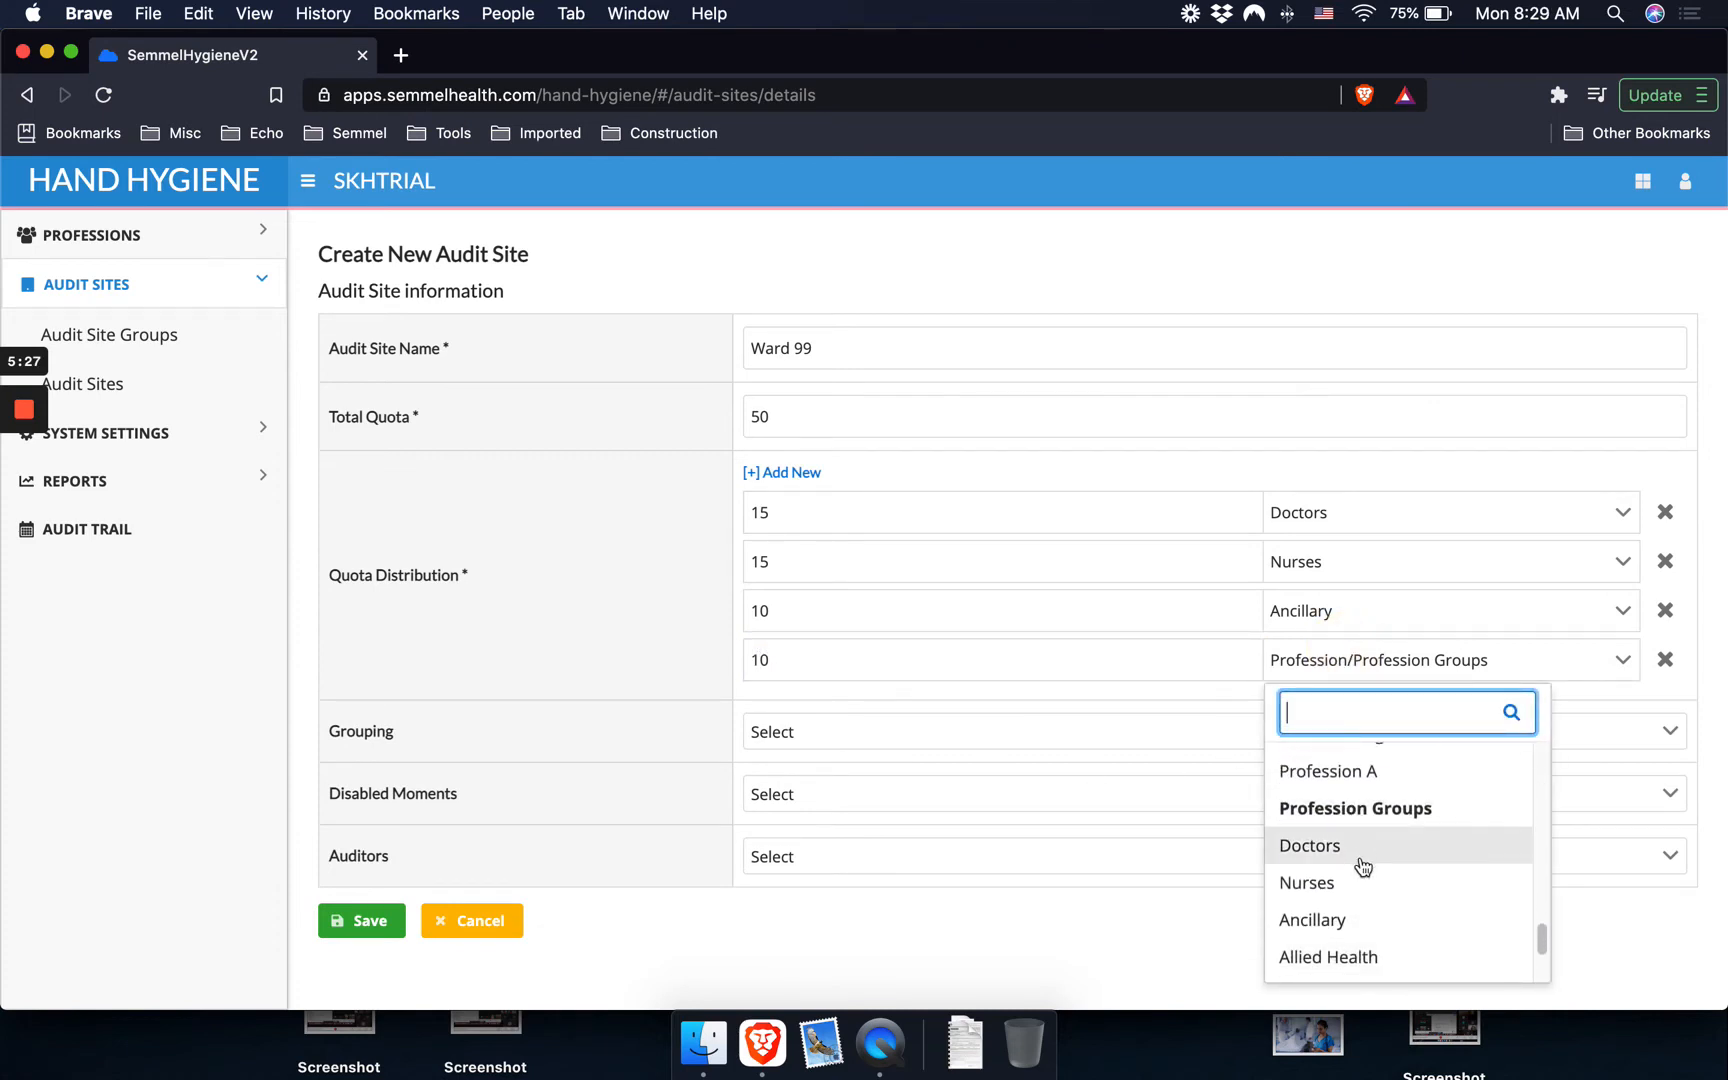
left_click(1351, 957)
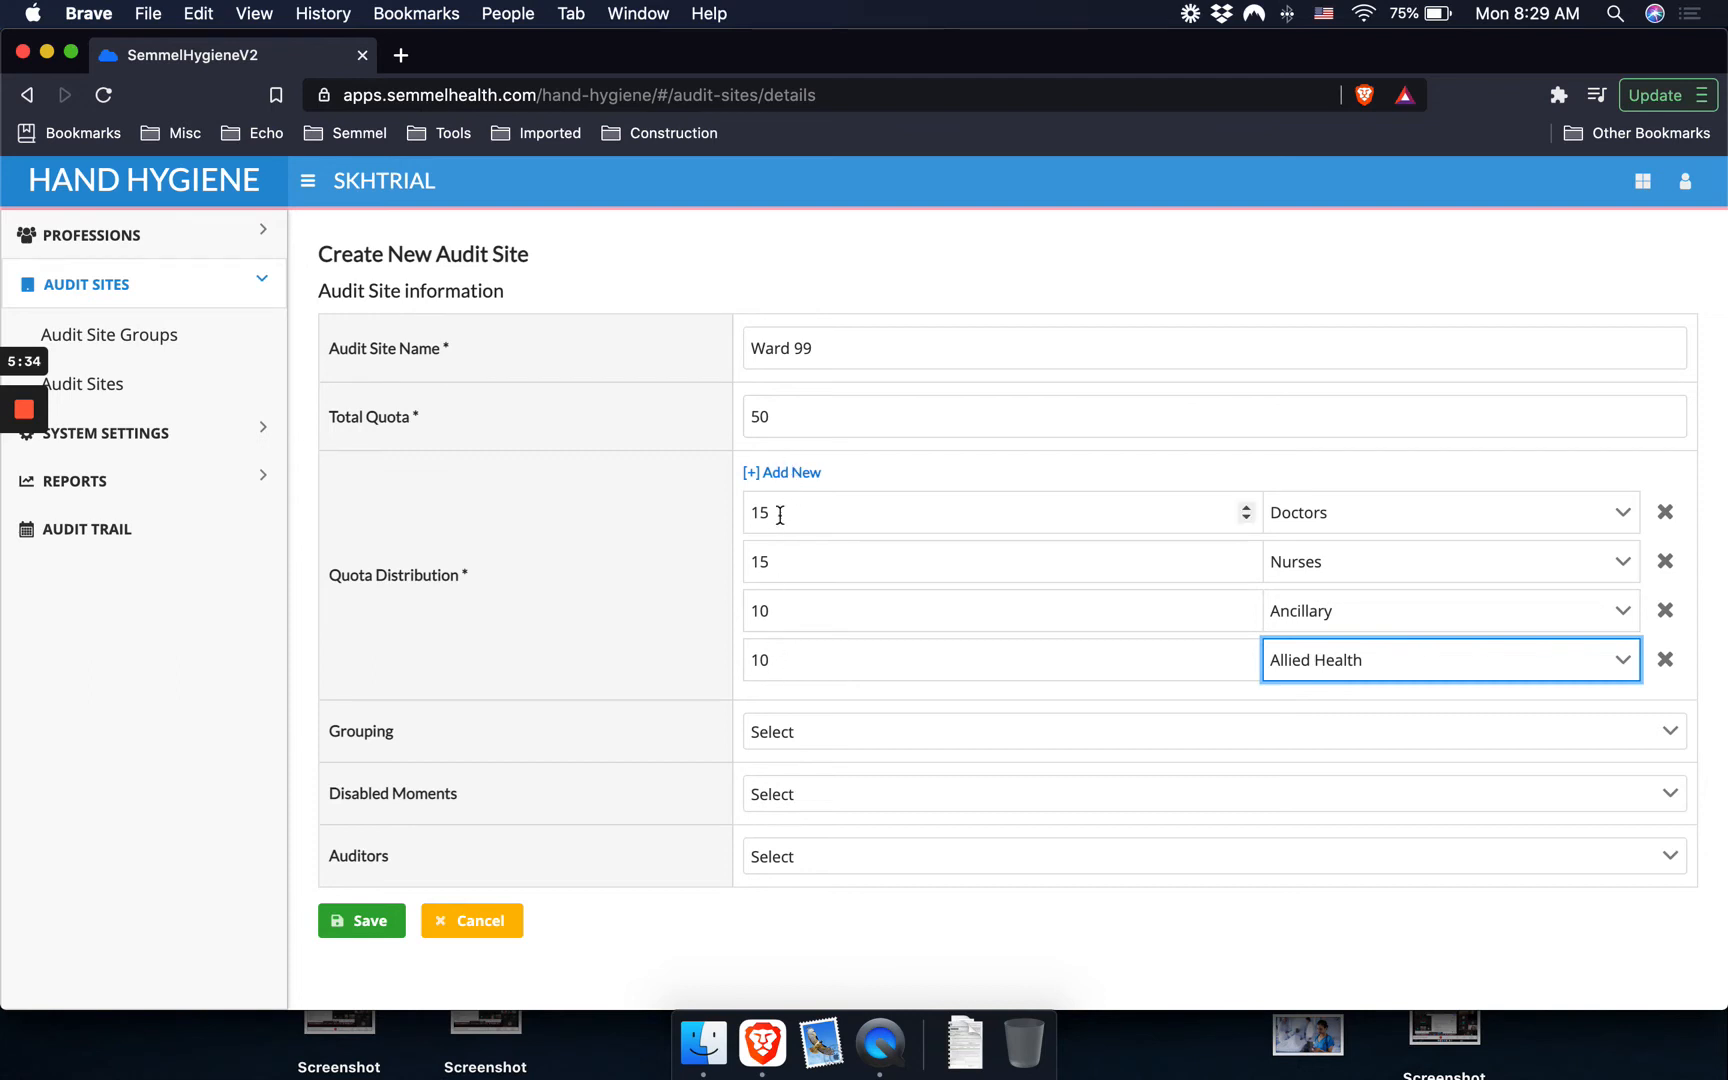
Try to save the audit site with the Allied Health quota set to 9.
left_click(776, 664)
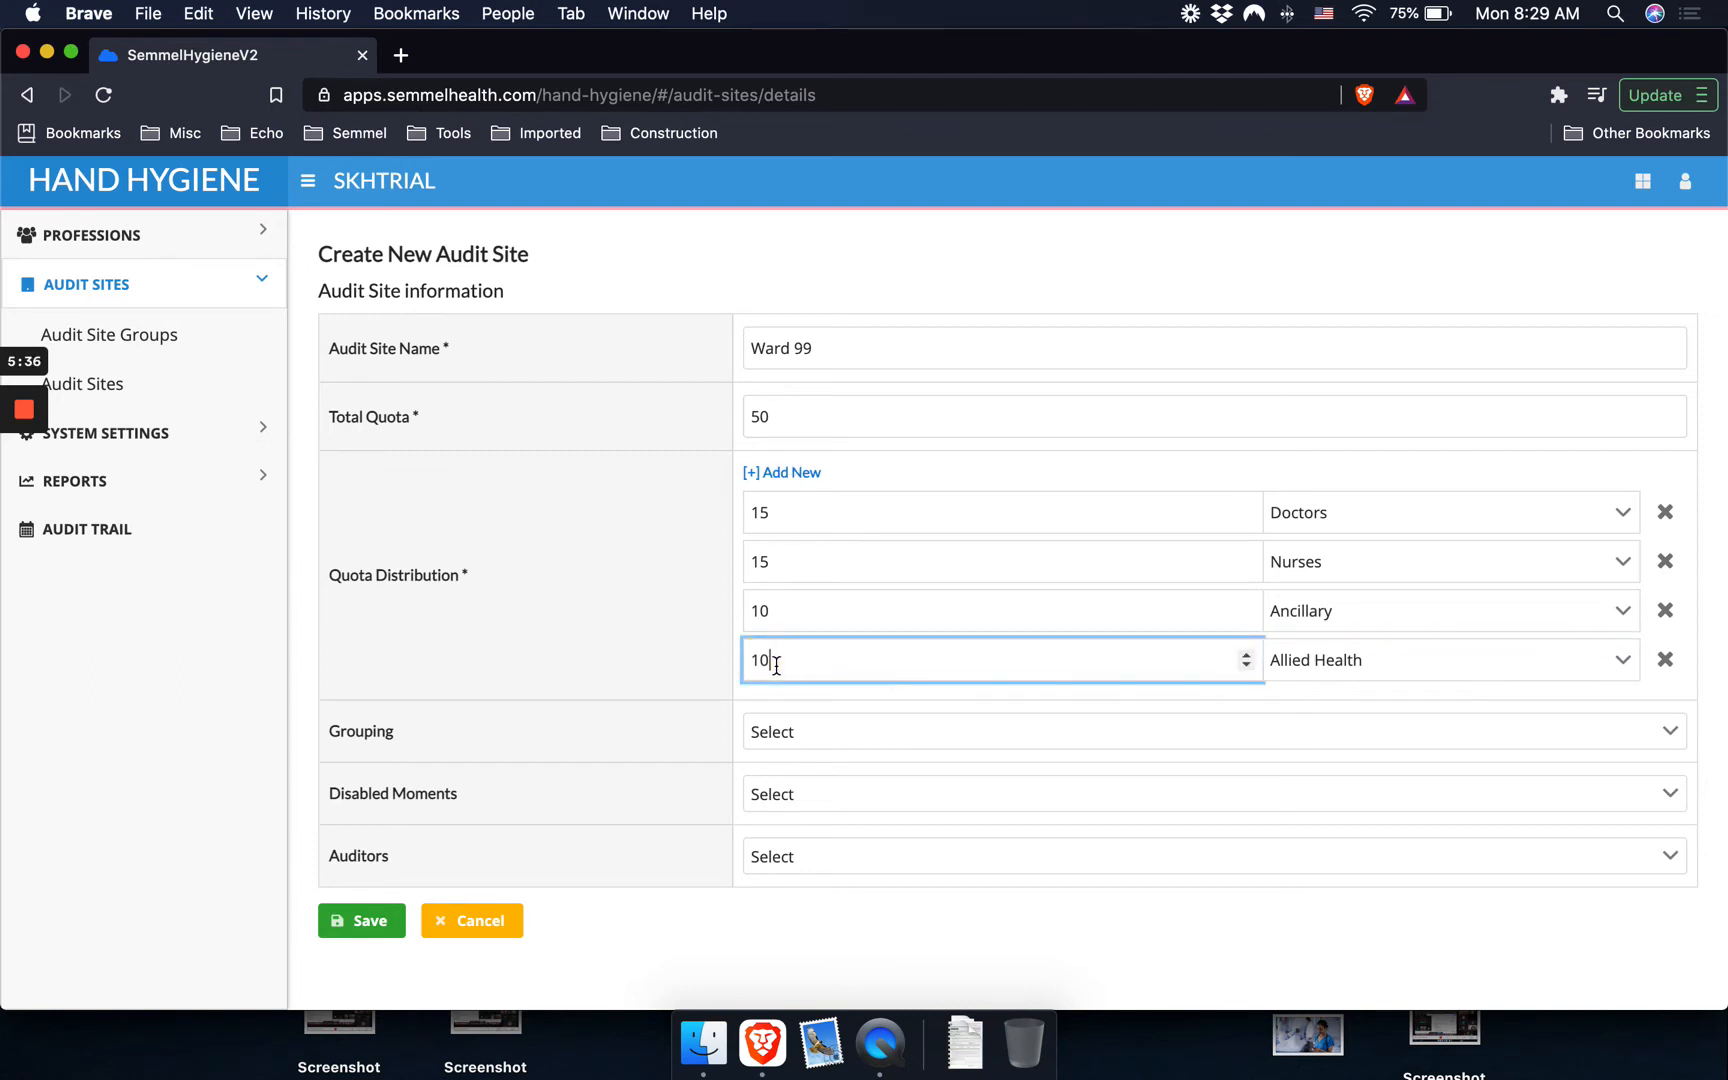
key("BackSpace")
key("BackSpace")
type("9")
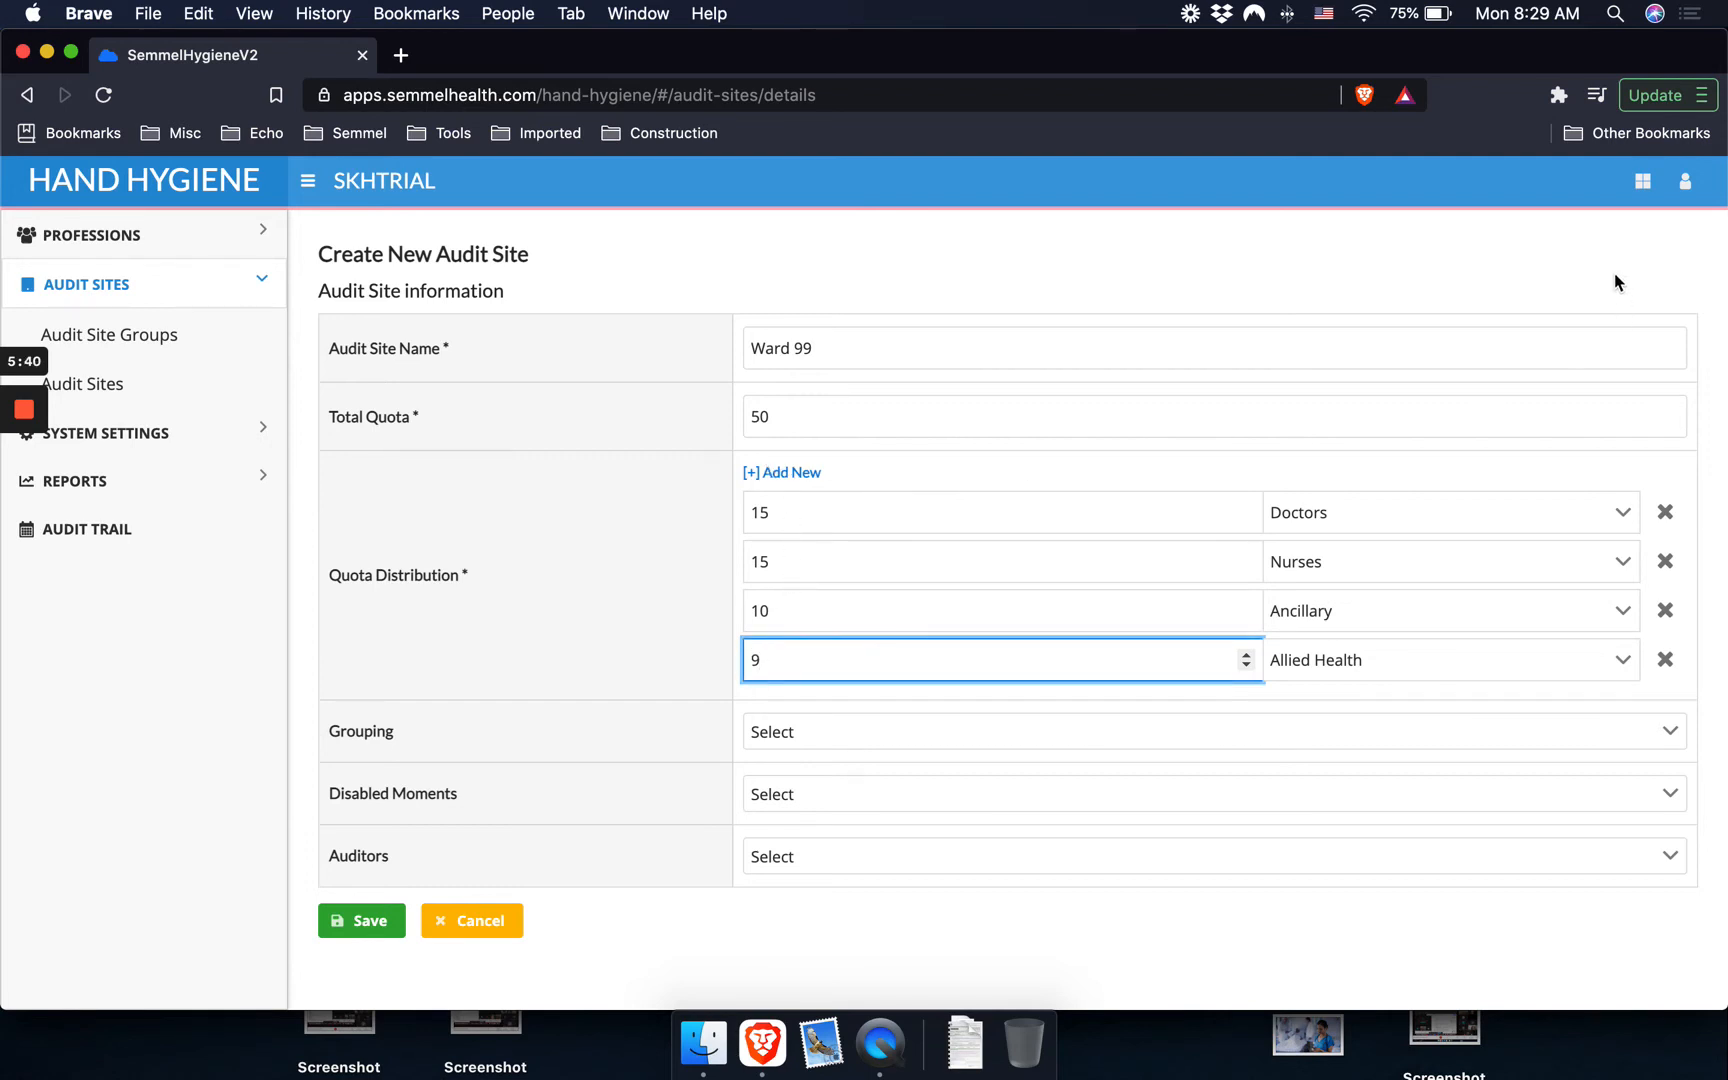
left_click(354, 922)
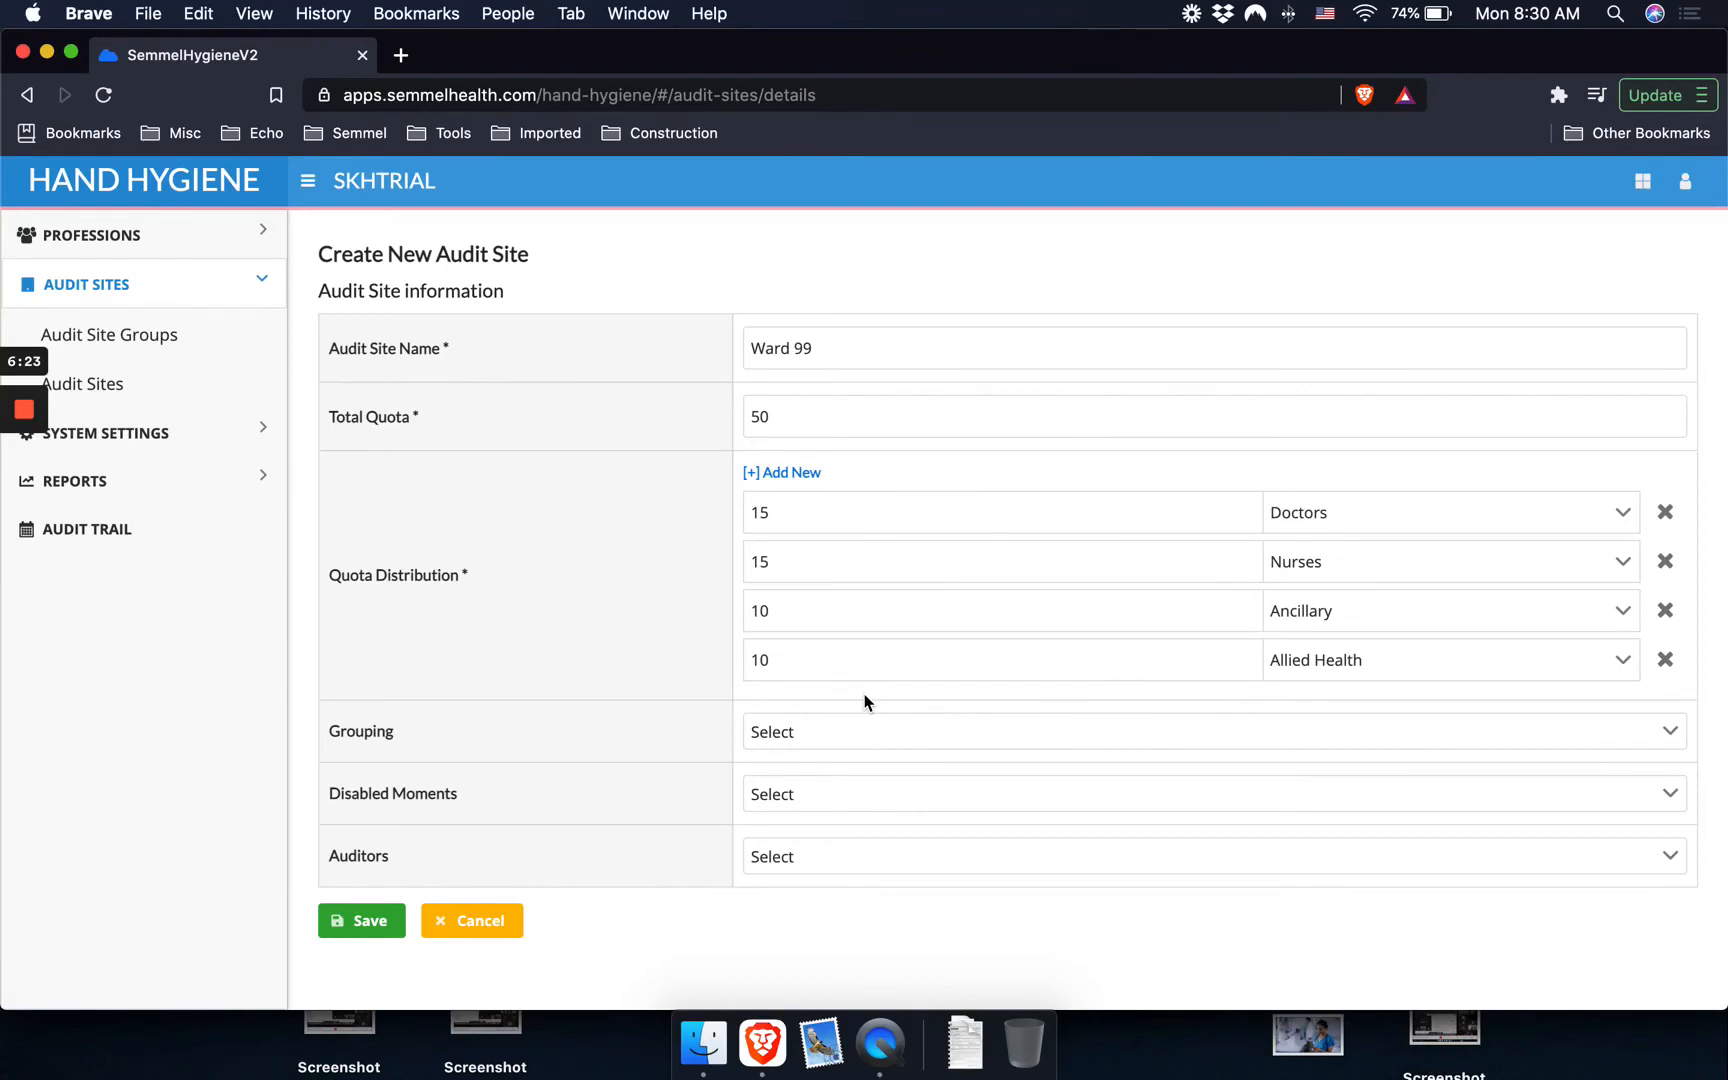
Assign the audit site to the Inpatient and Critical Care Unit groups and review the moments that can be disabled.
left_click(818, 741)
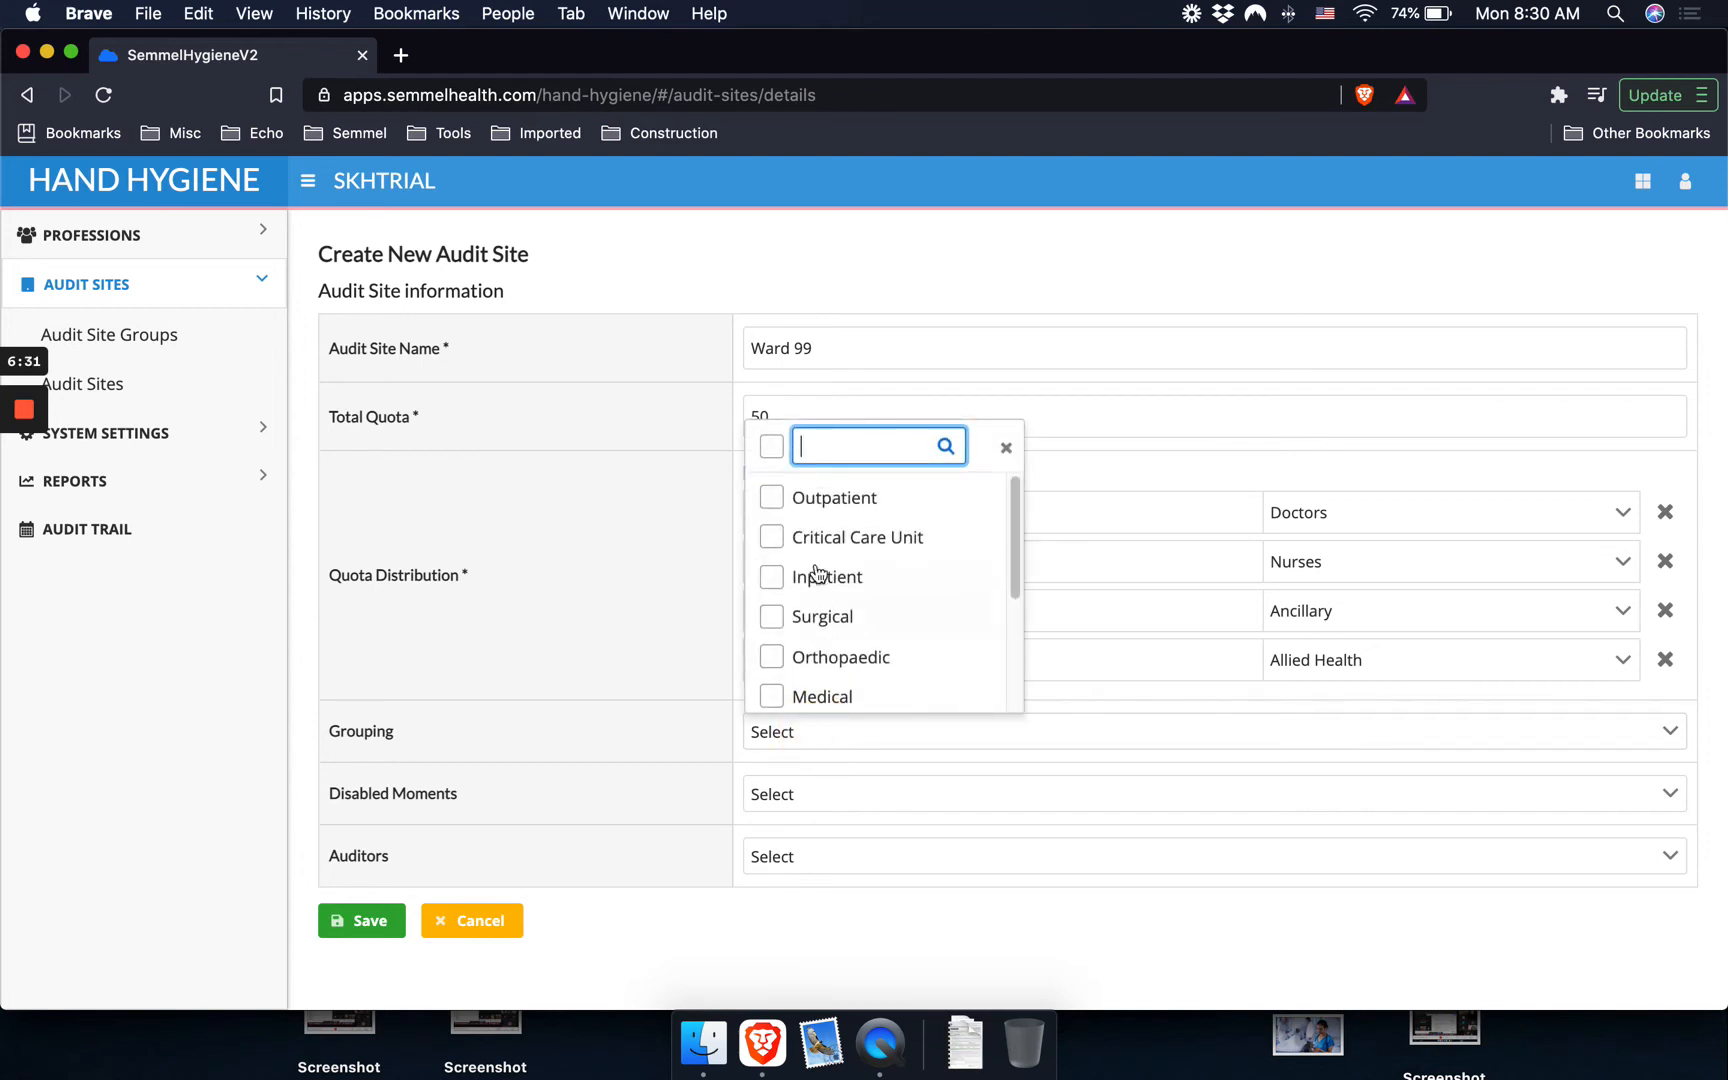
left_click(772, 582)
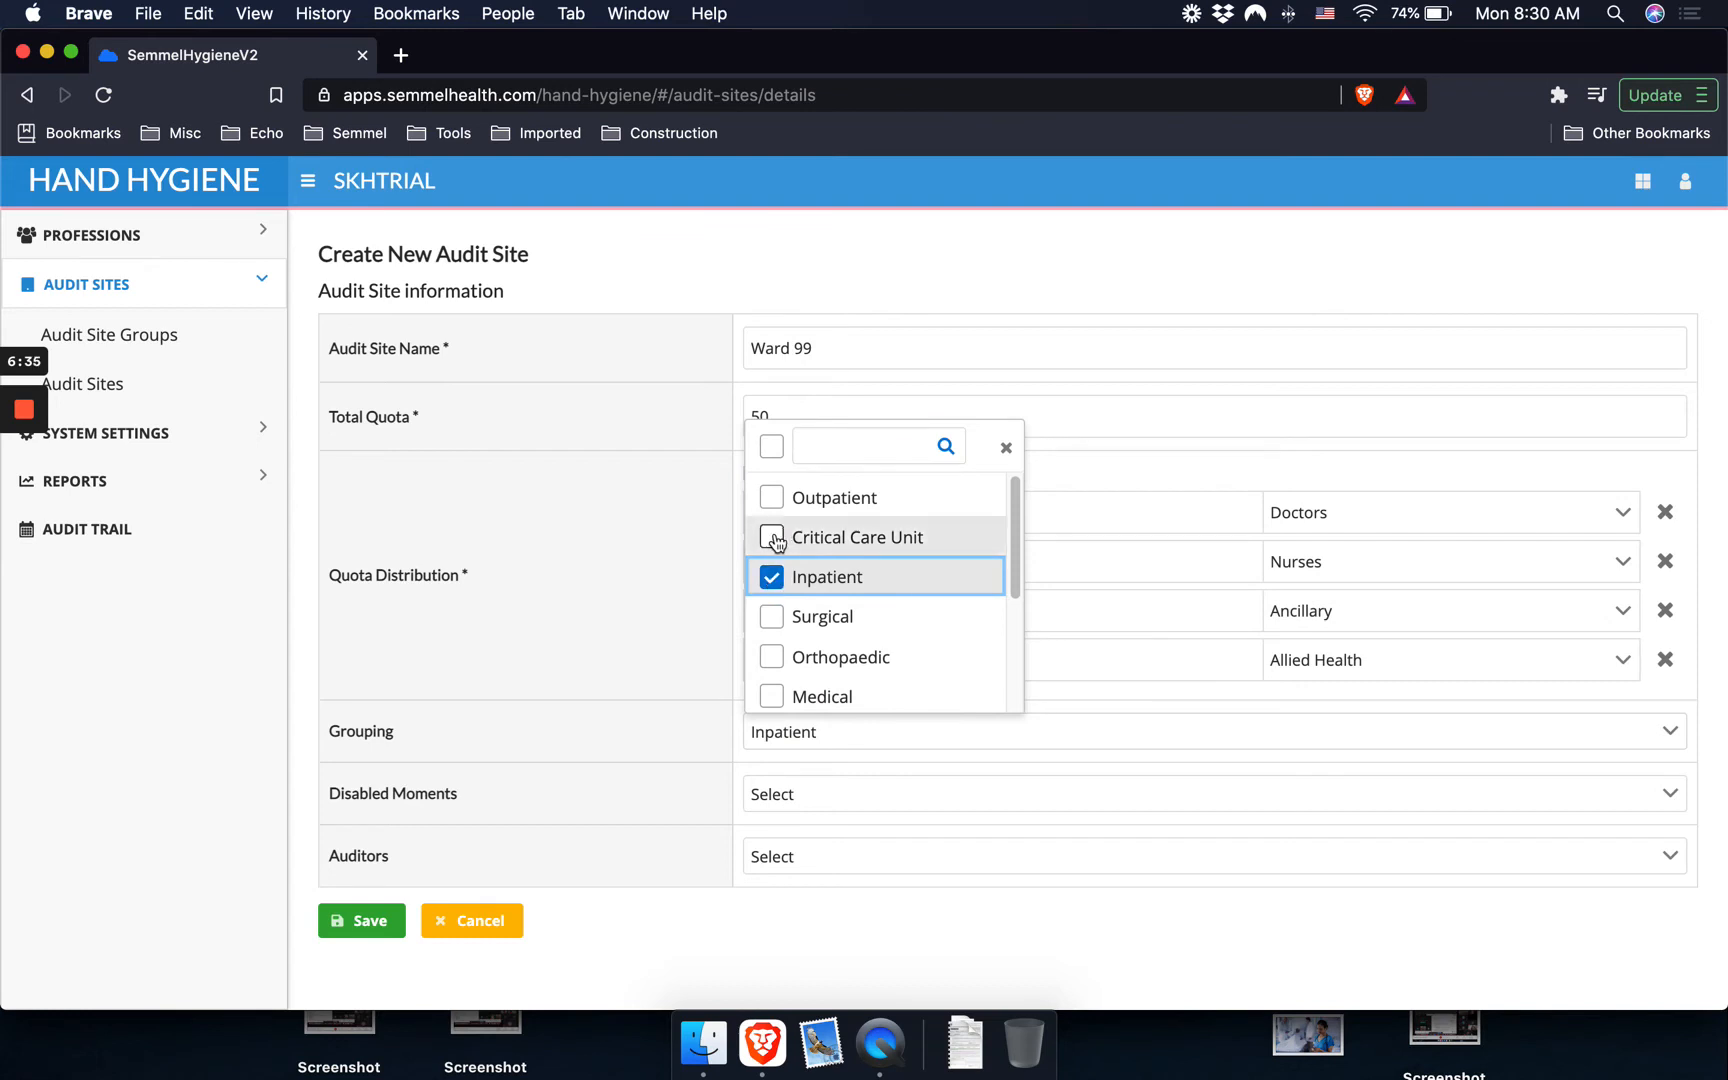
left_click(772, 538)
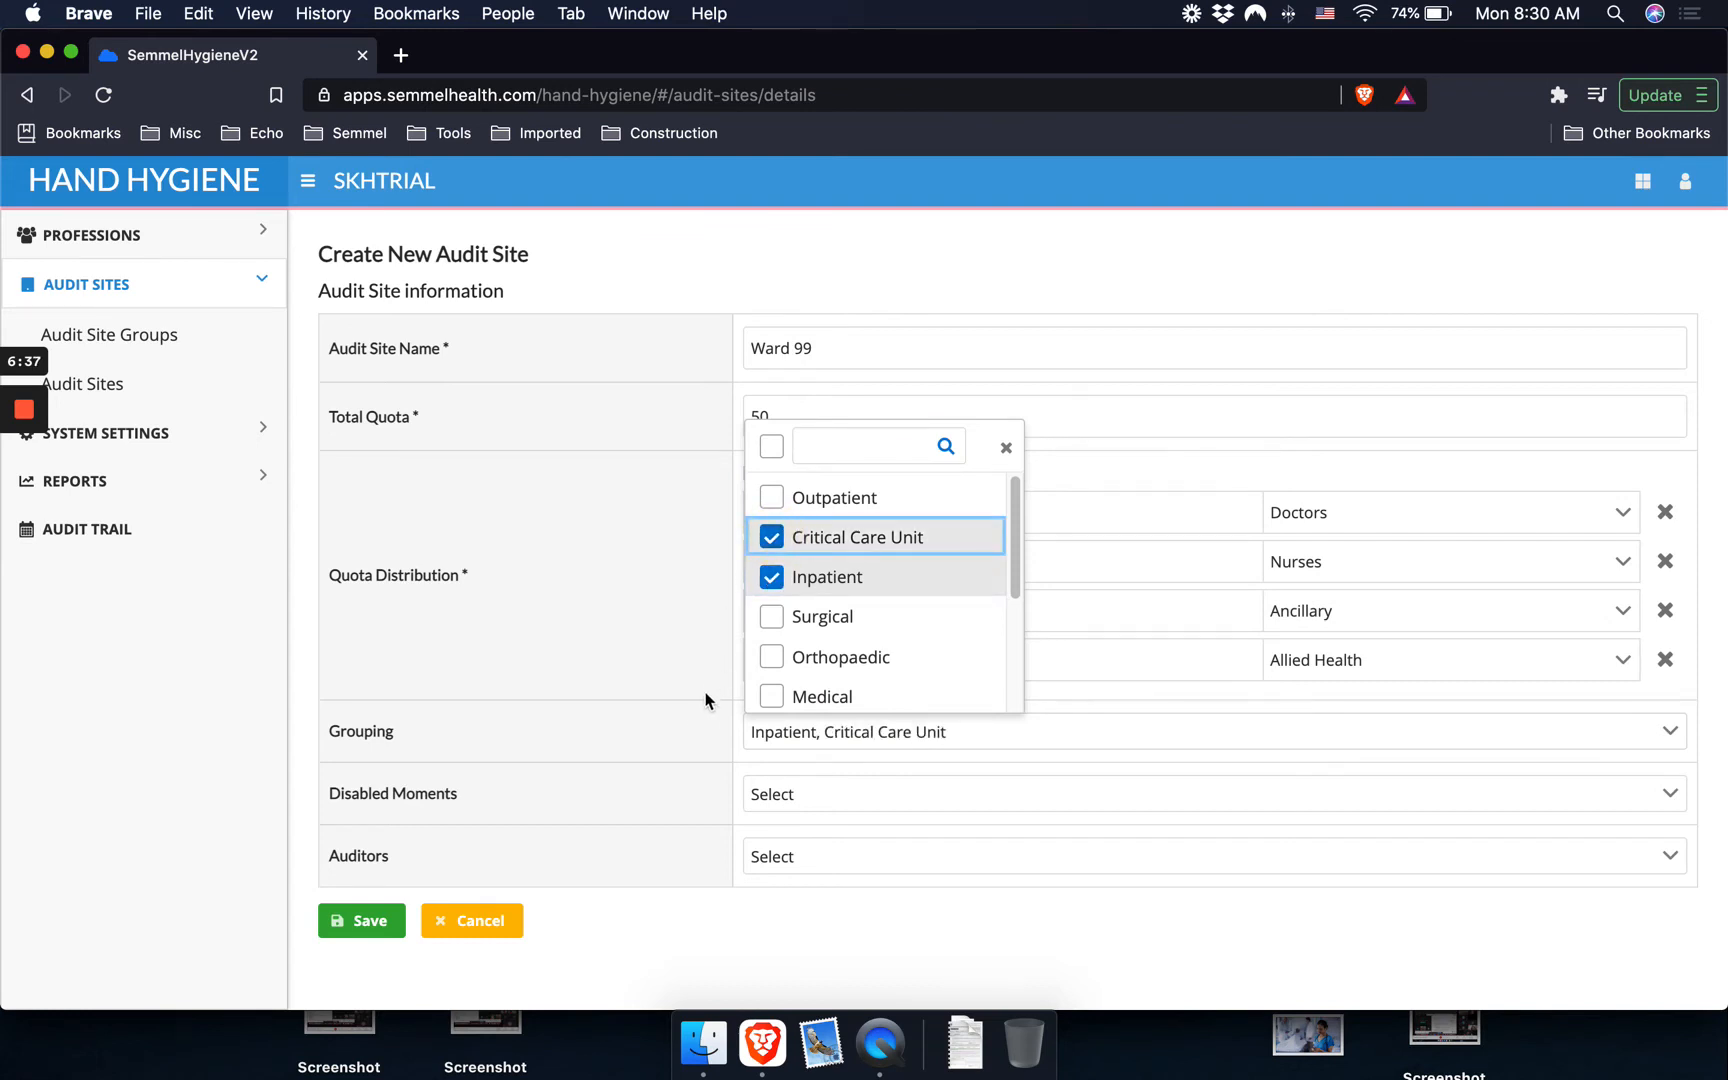
left_click(700, 721)
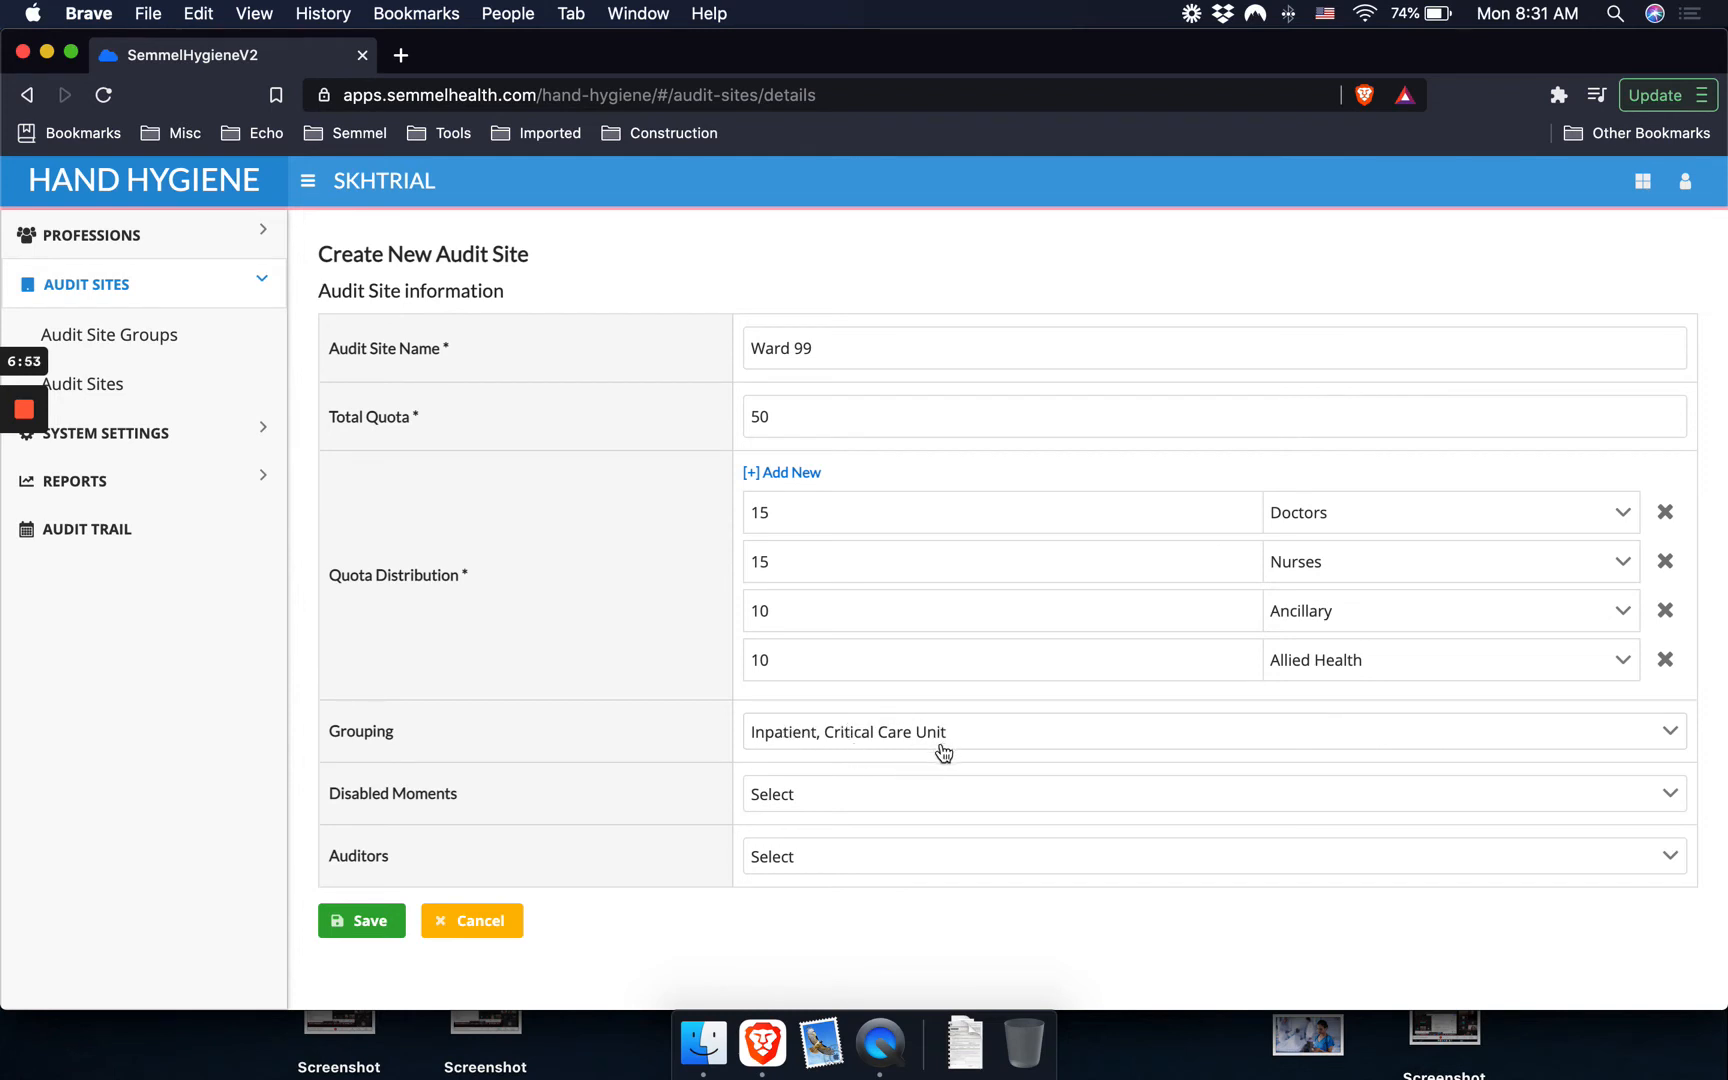
left_click(824, 803)
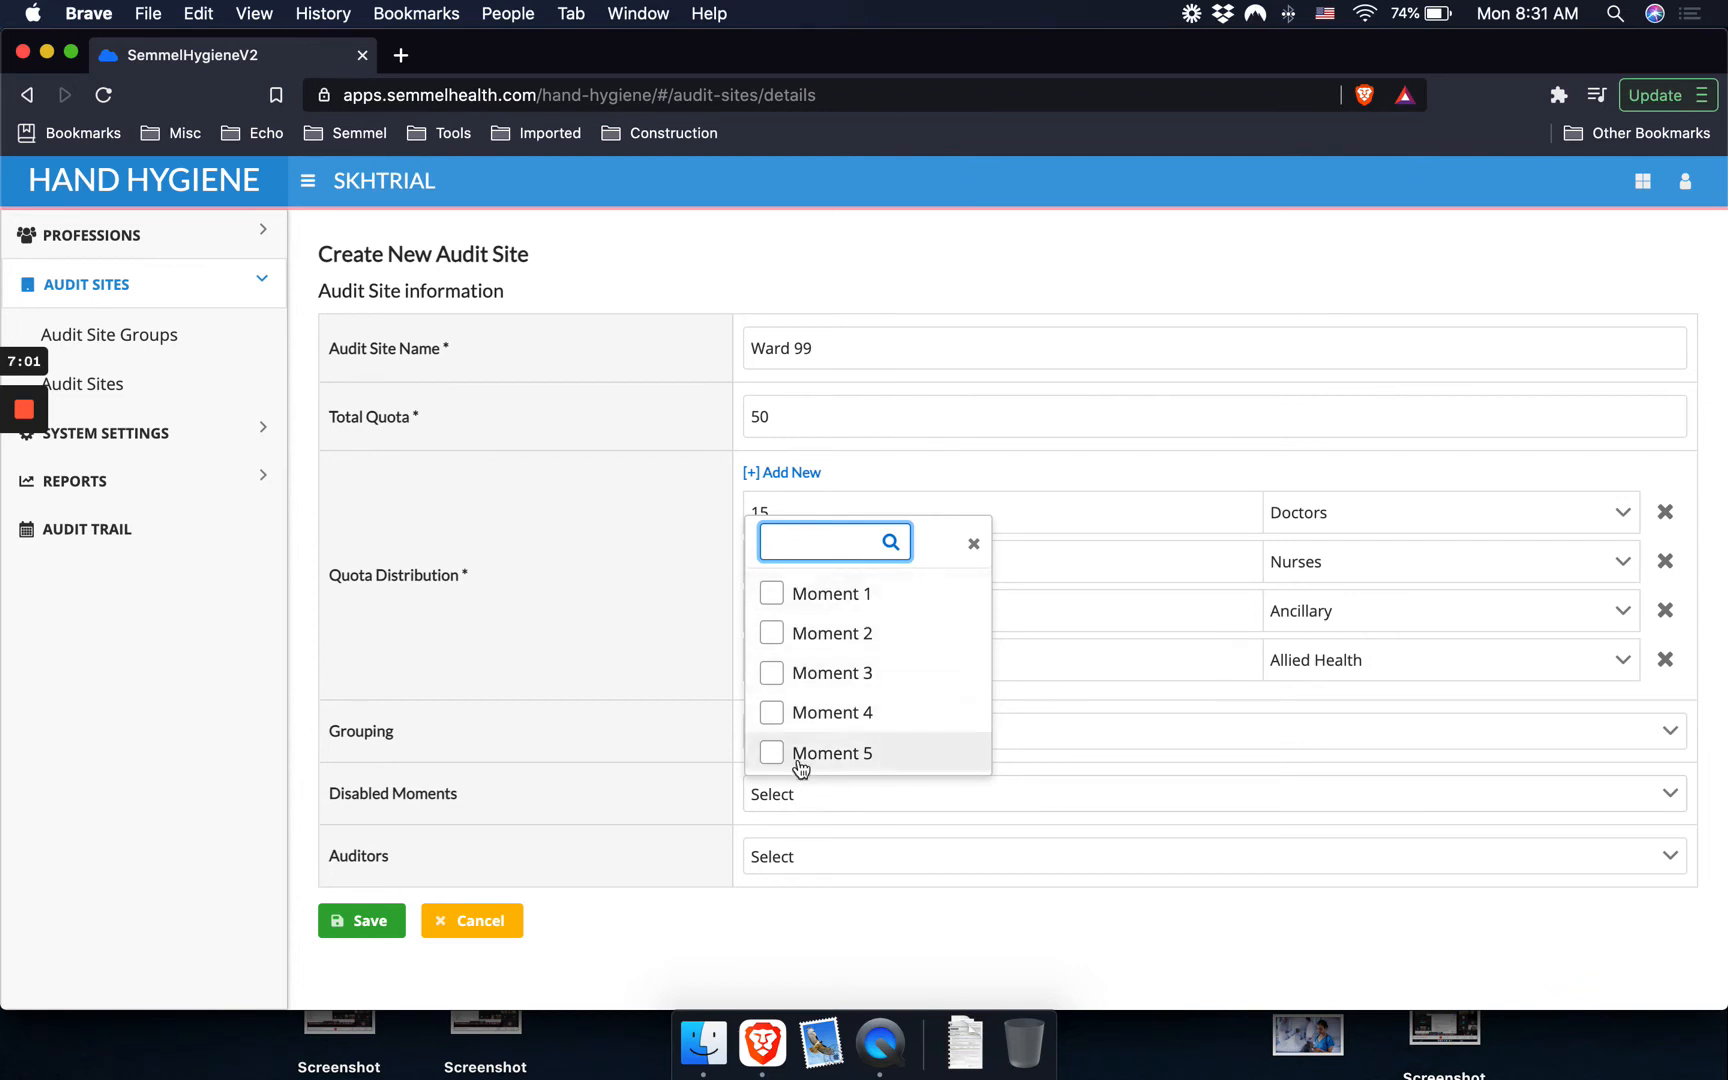
left_click(701, 790)
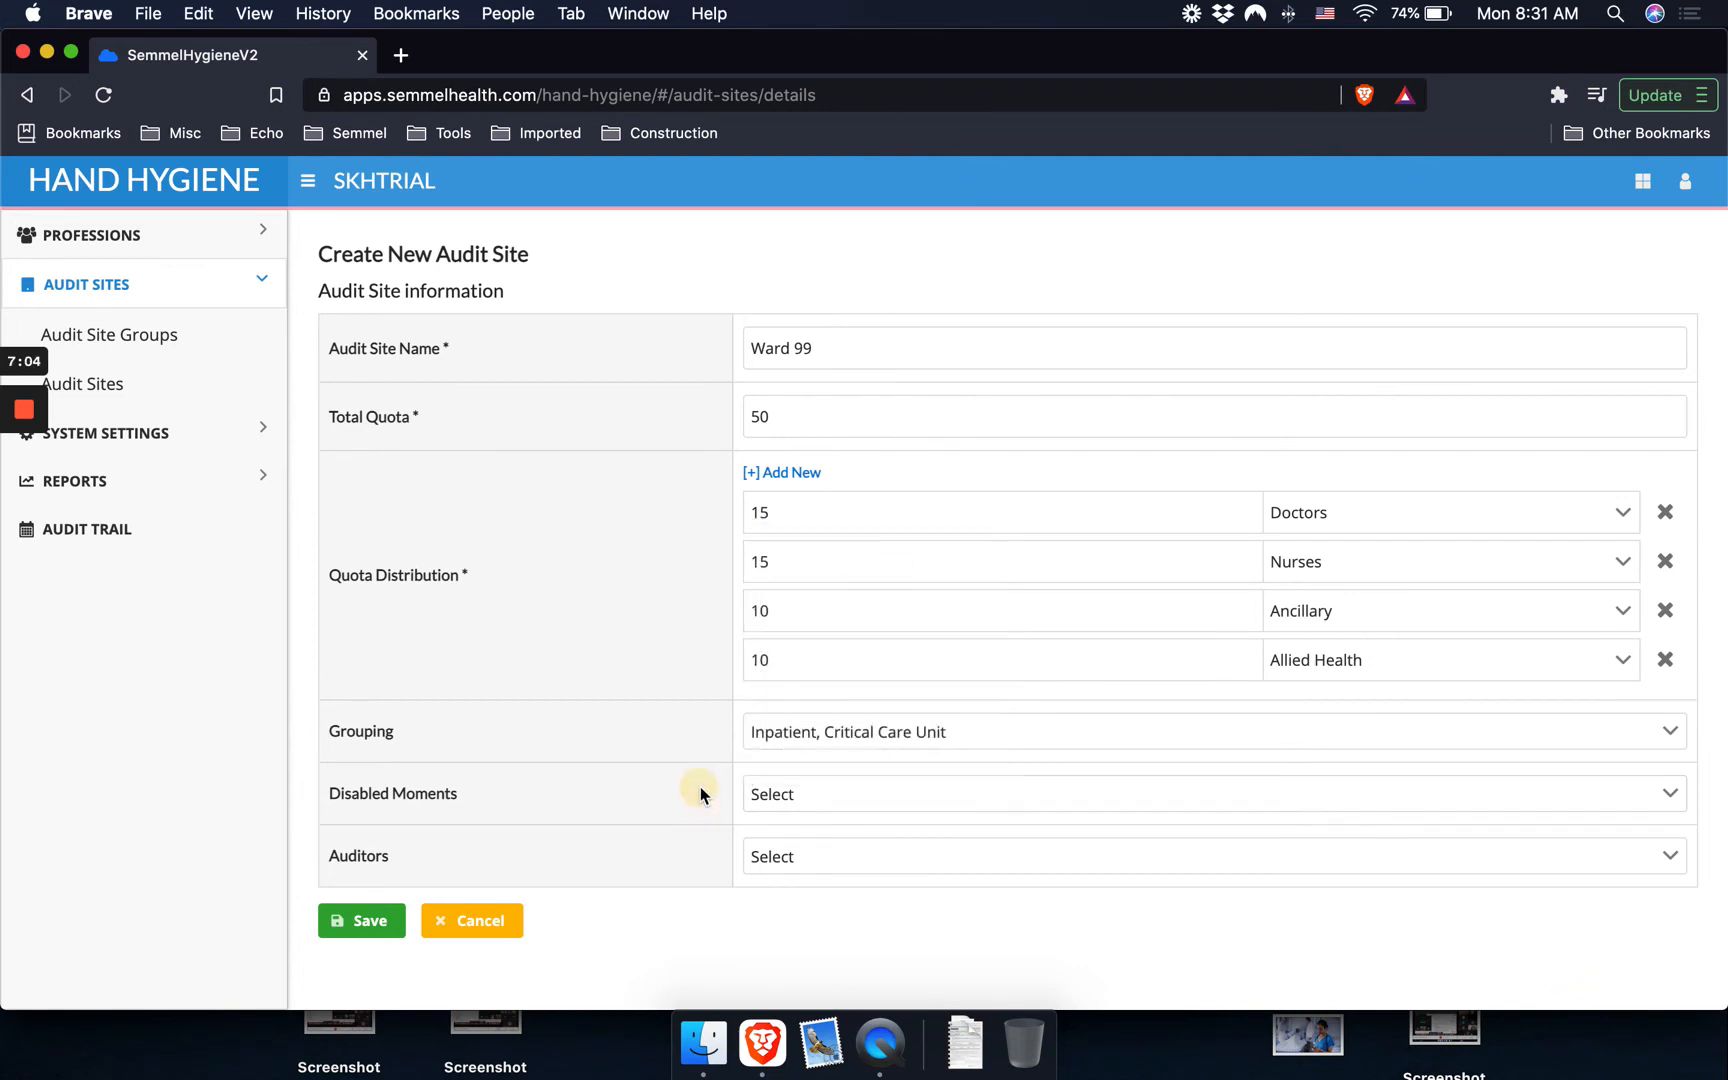
Assign the fourth, fifth and sixth listed auditors to the audit site and save it.
left_click(810, 862)
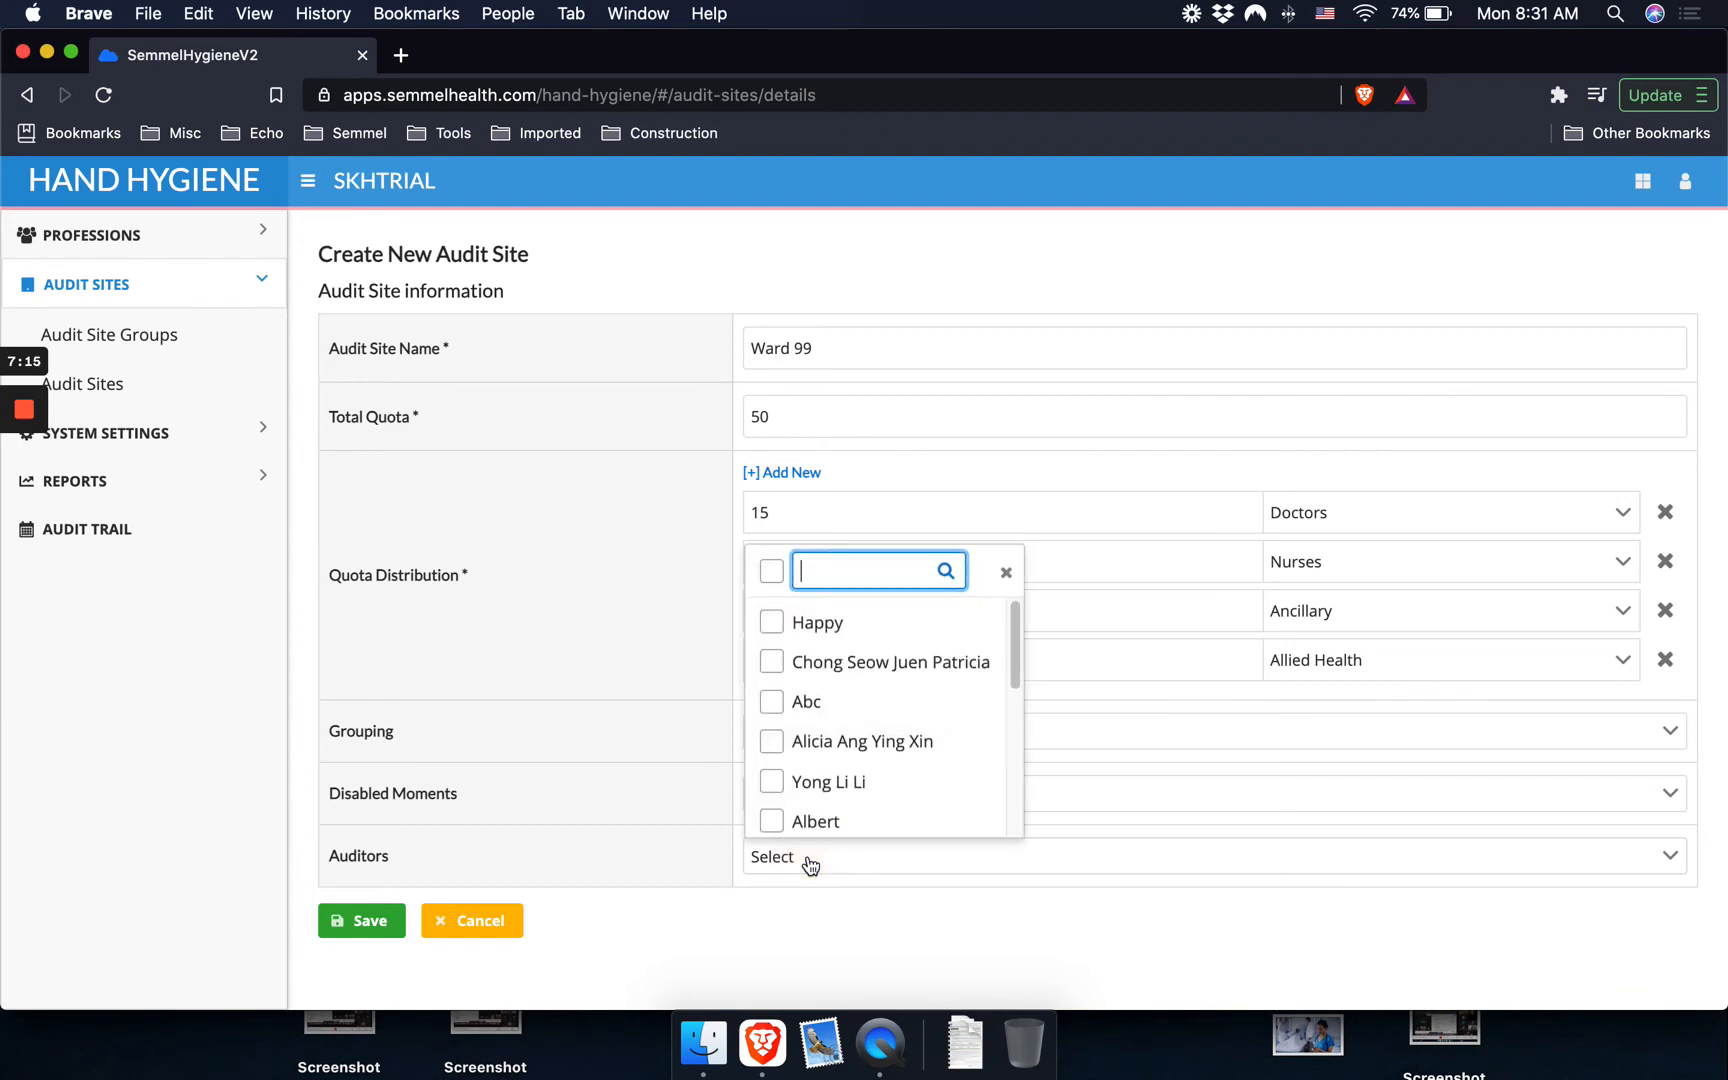
left_click(772, 743)
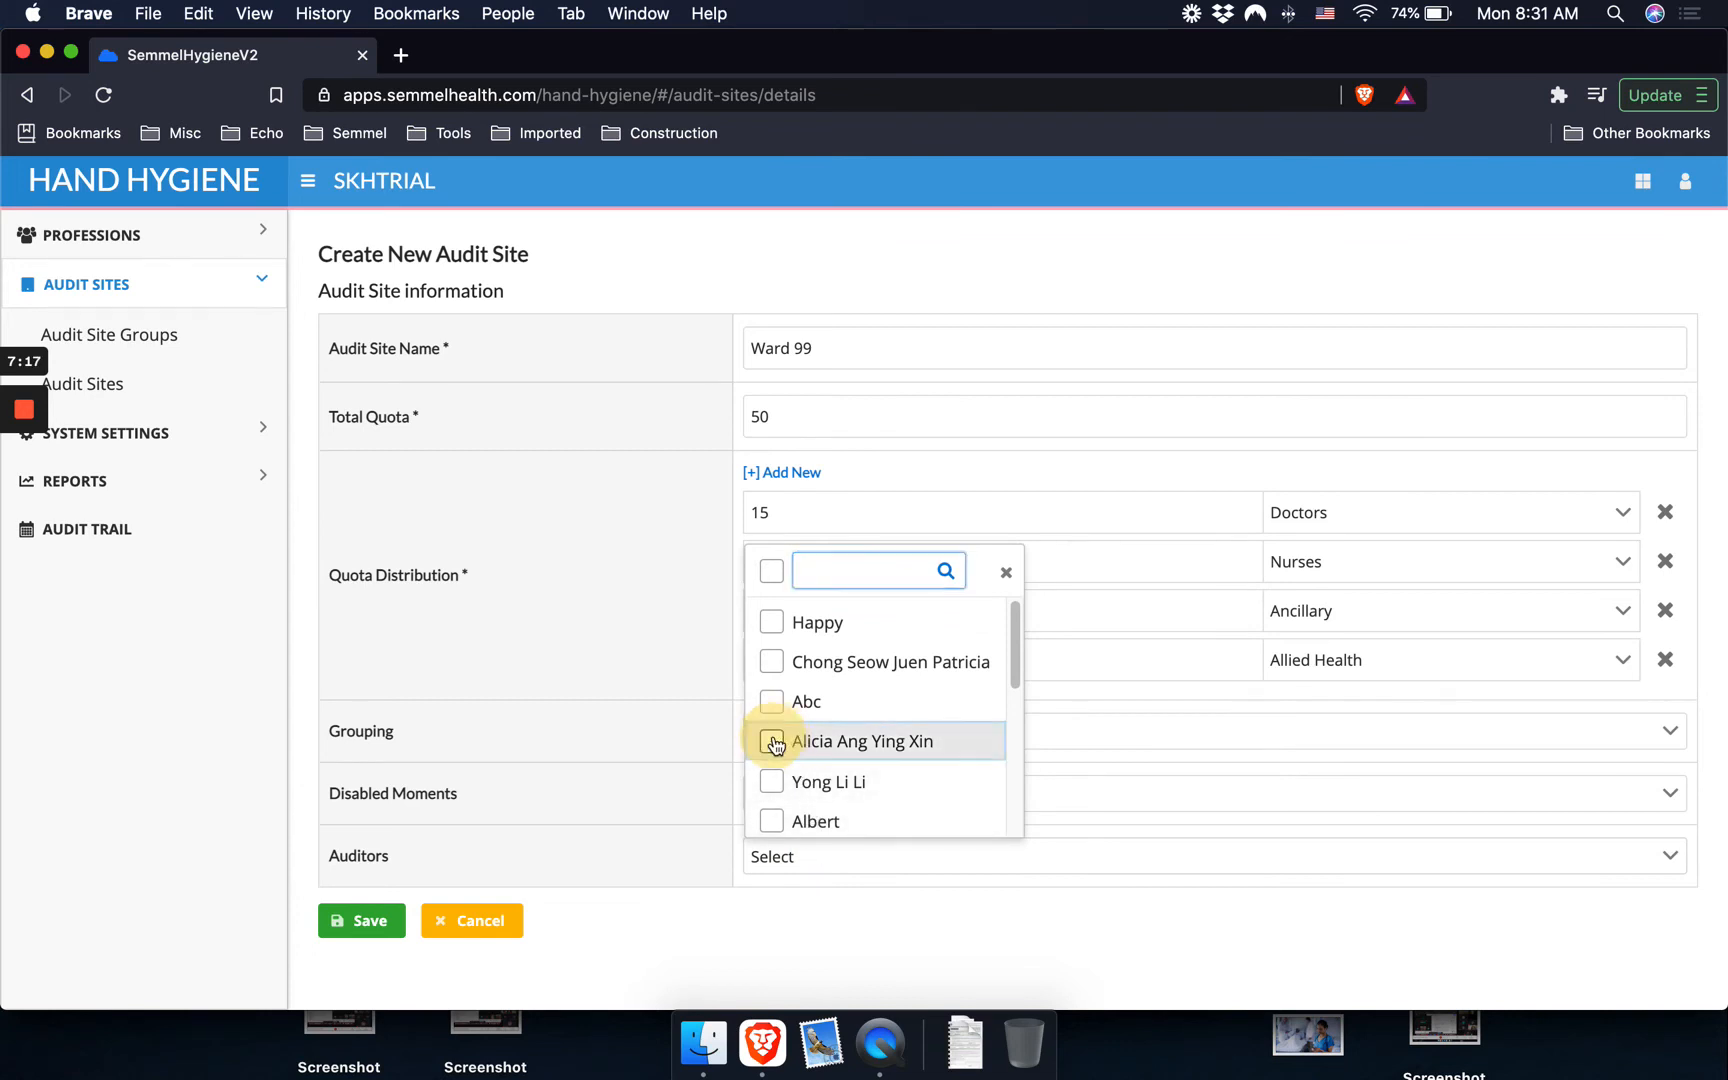
left_click(772, 784)
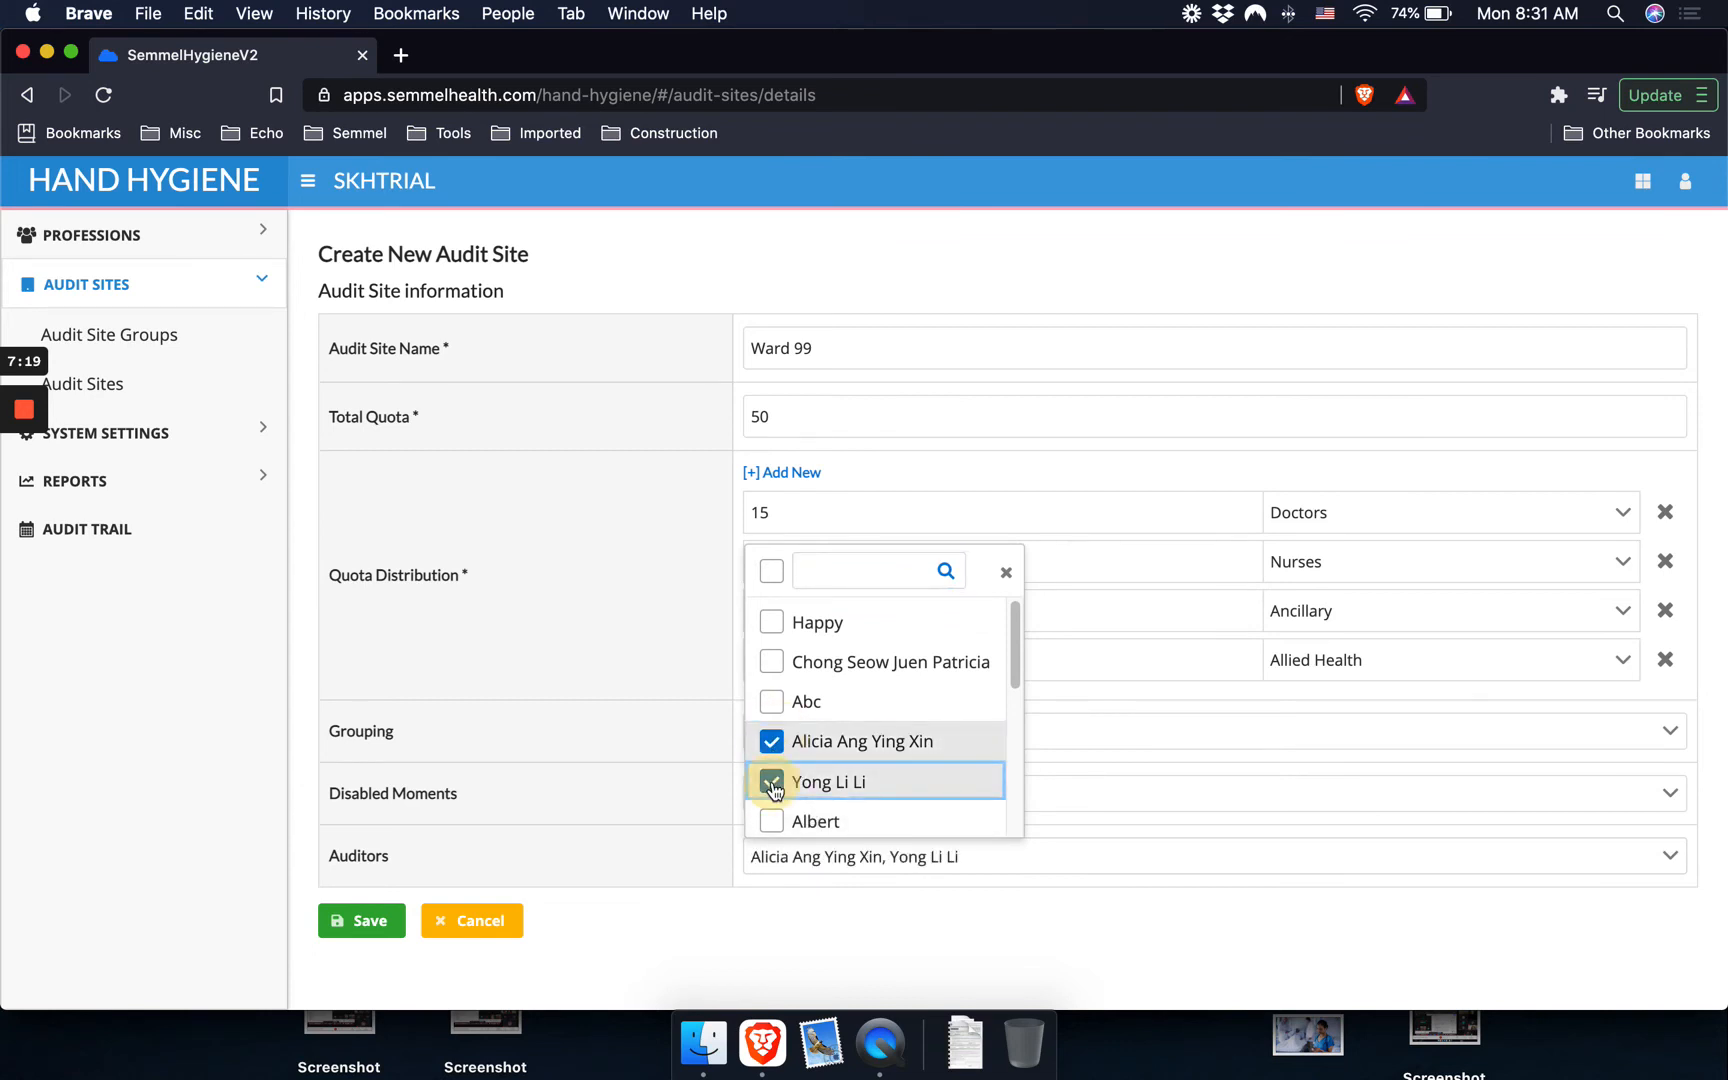
left_click(773, 823)
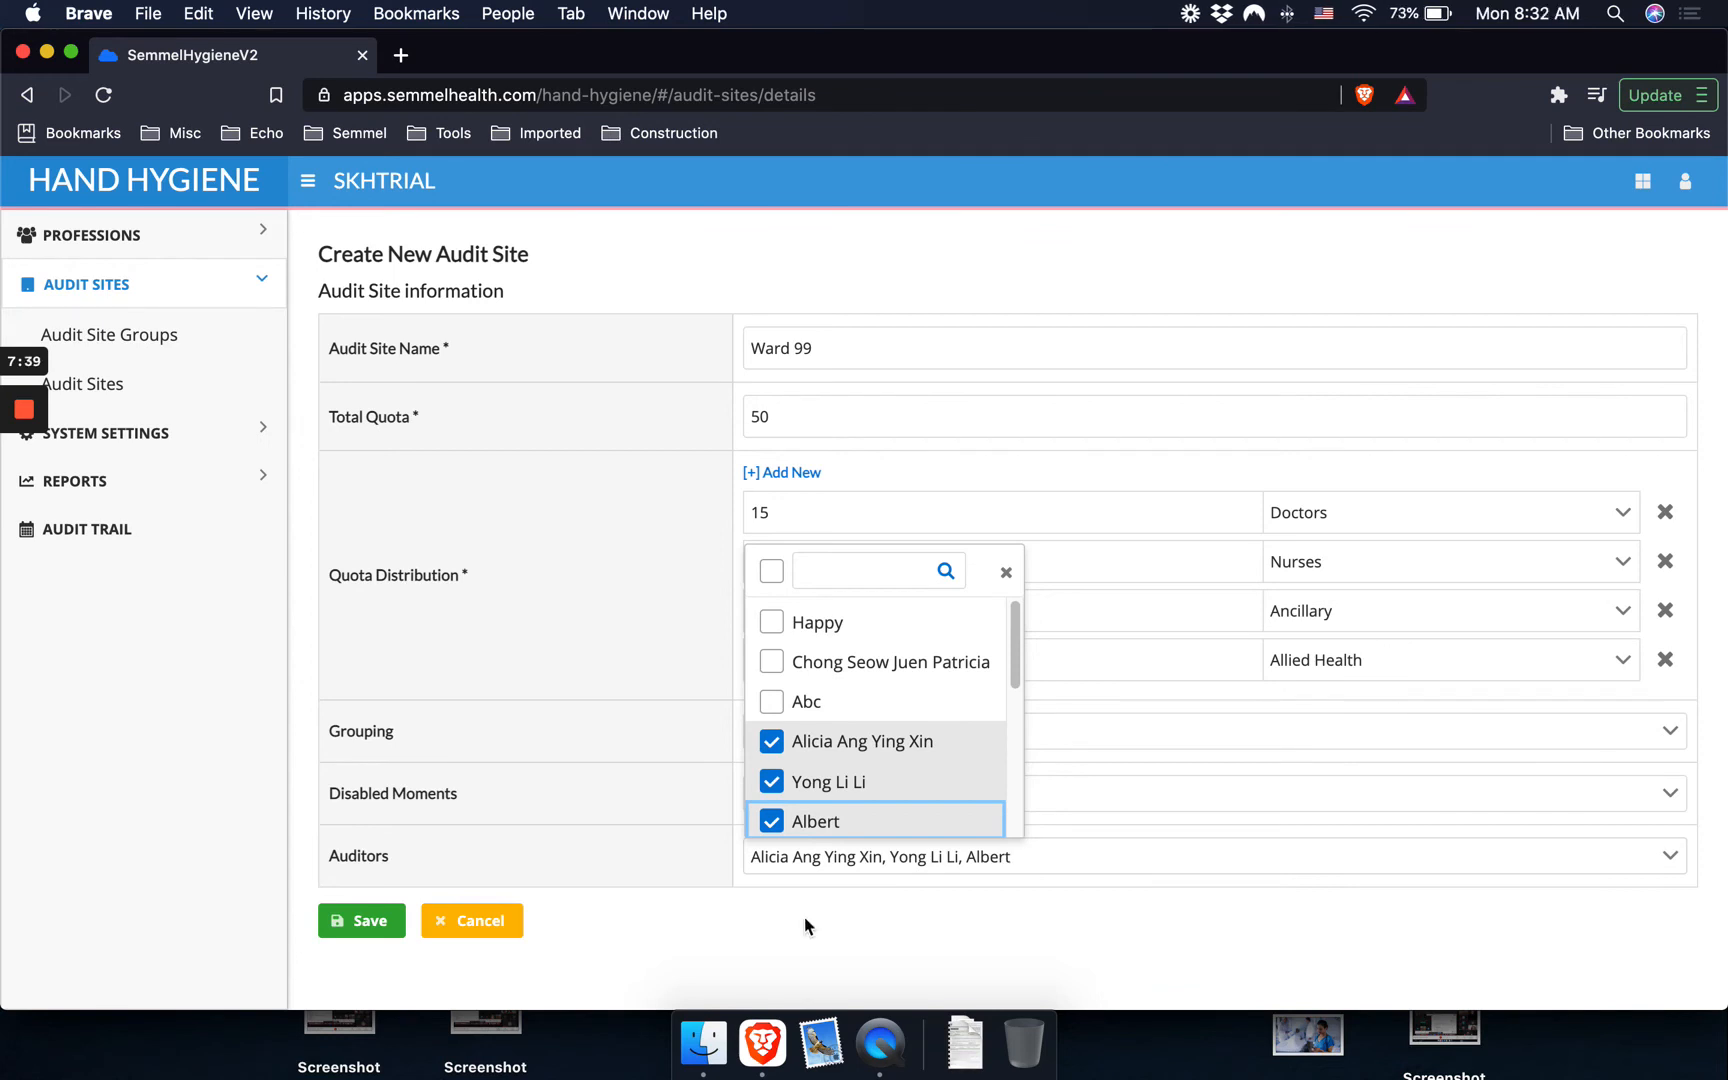
left_click(733, 913)
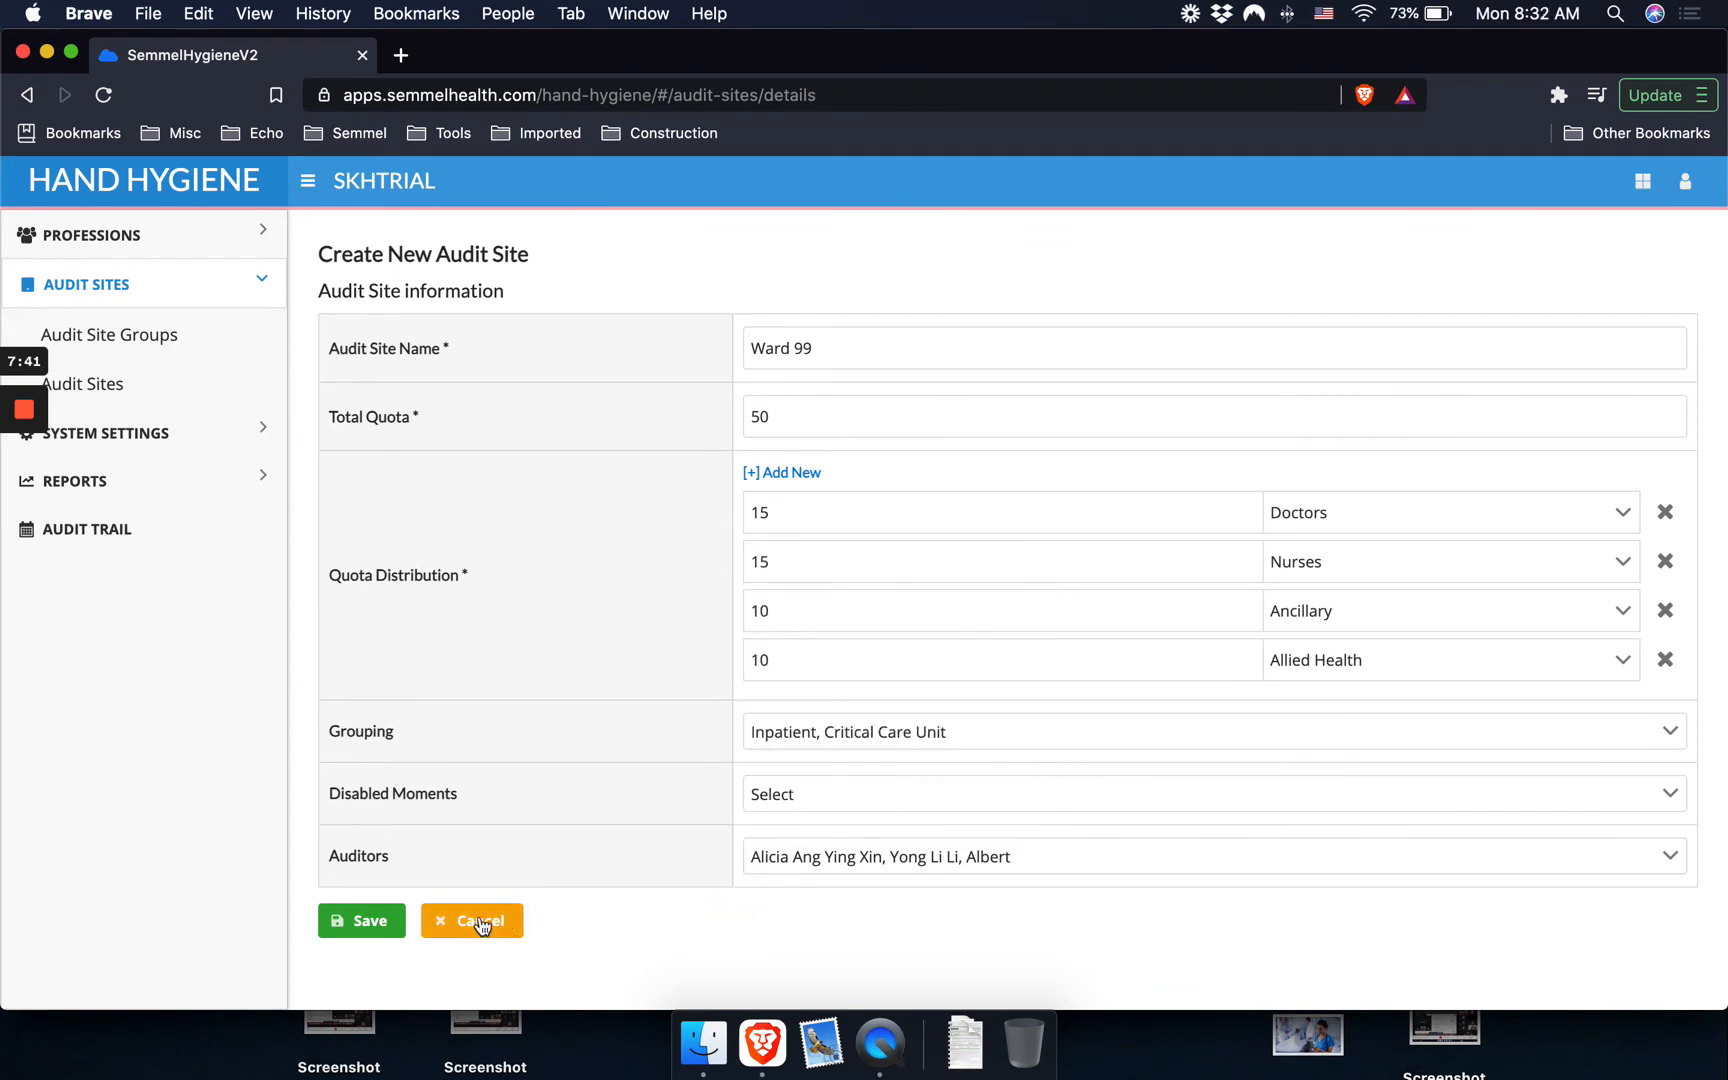
left_click(355, 922)
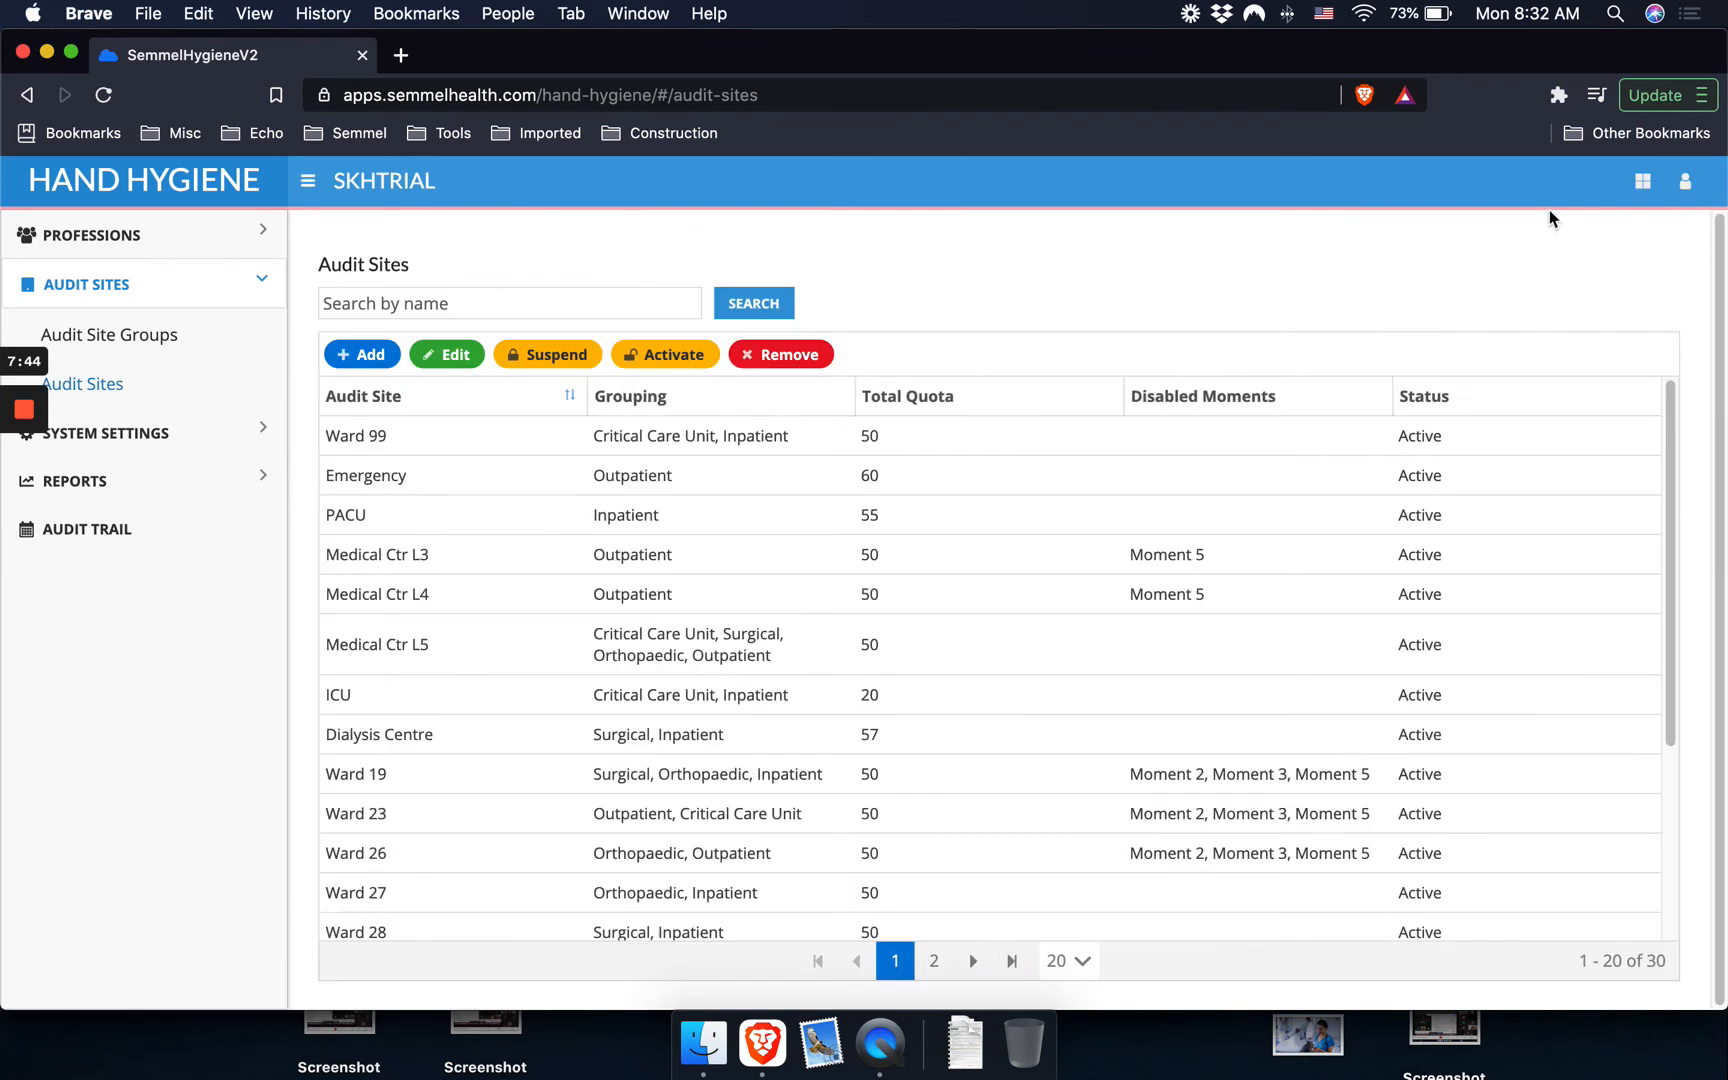
Suspend the Ward 99 audit site and confirm the suspension.
left_click(512, 433)
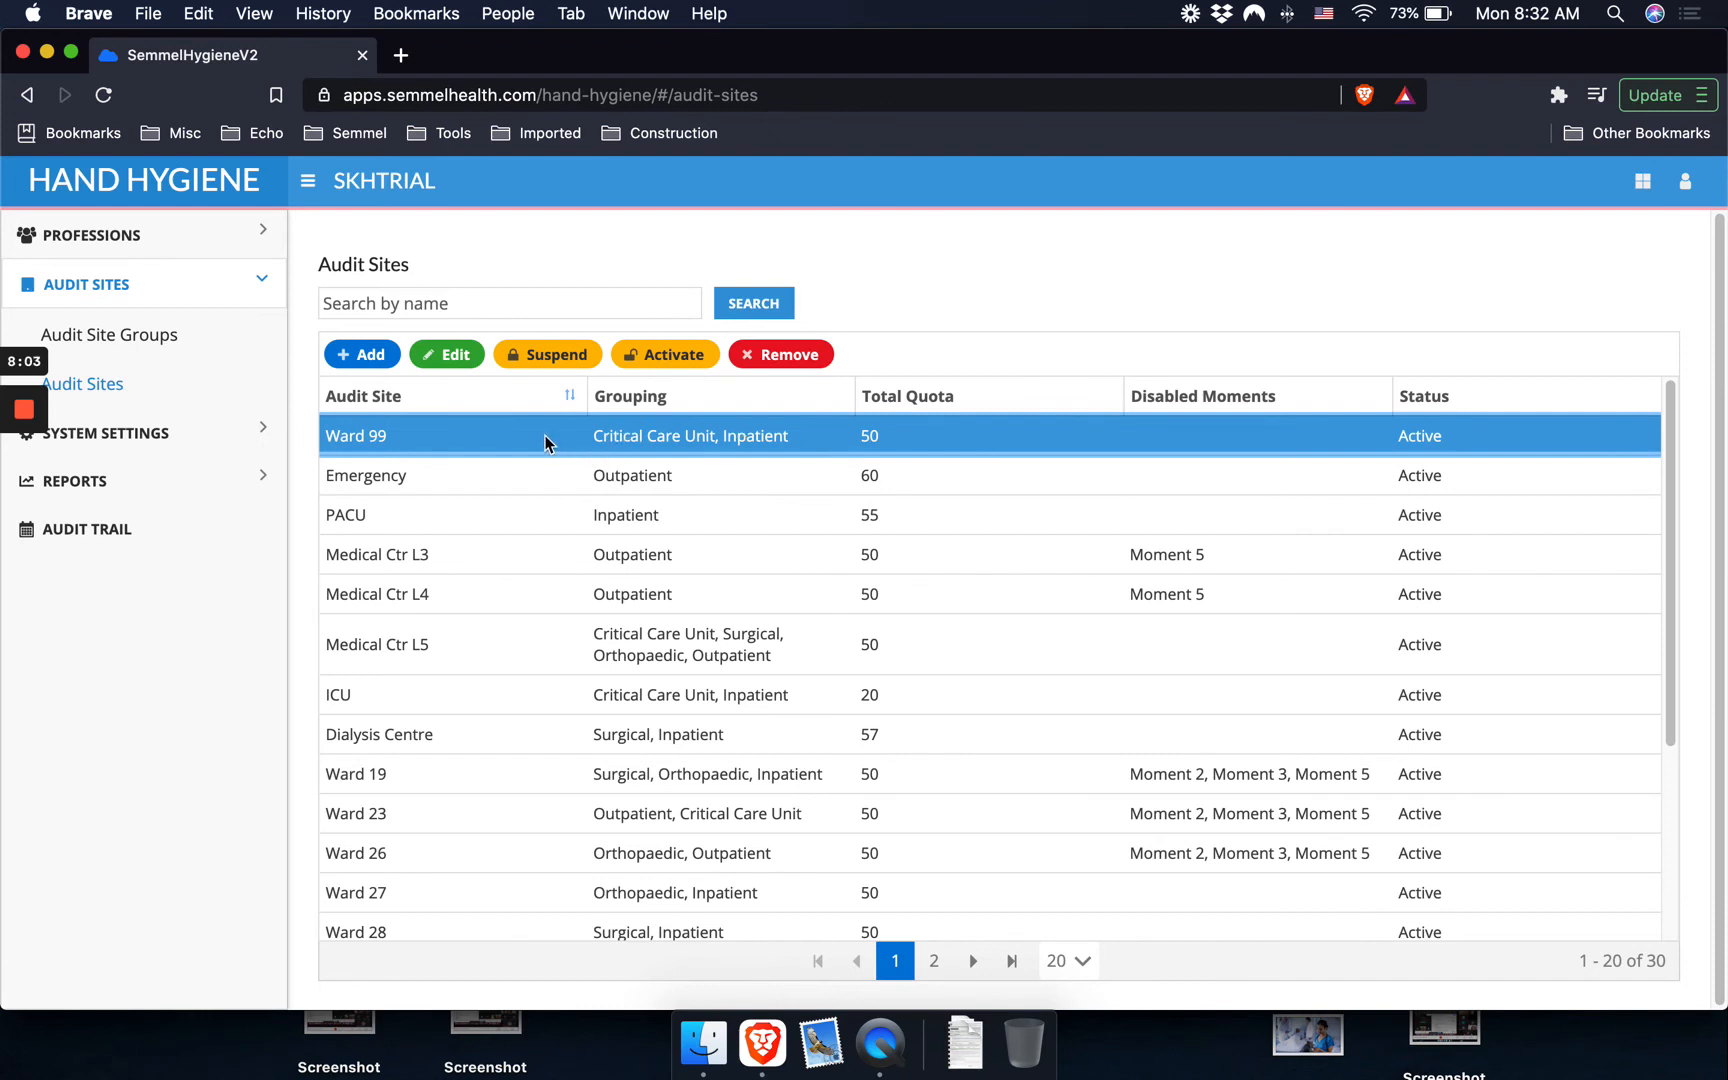
left_click(547, 355)
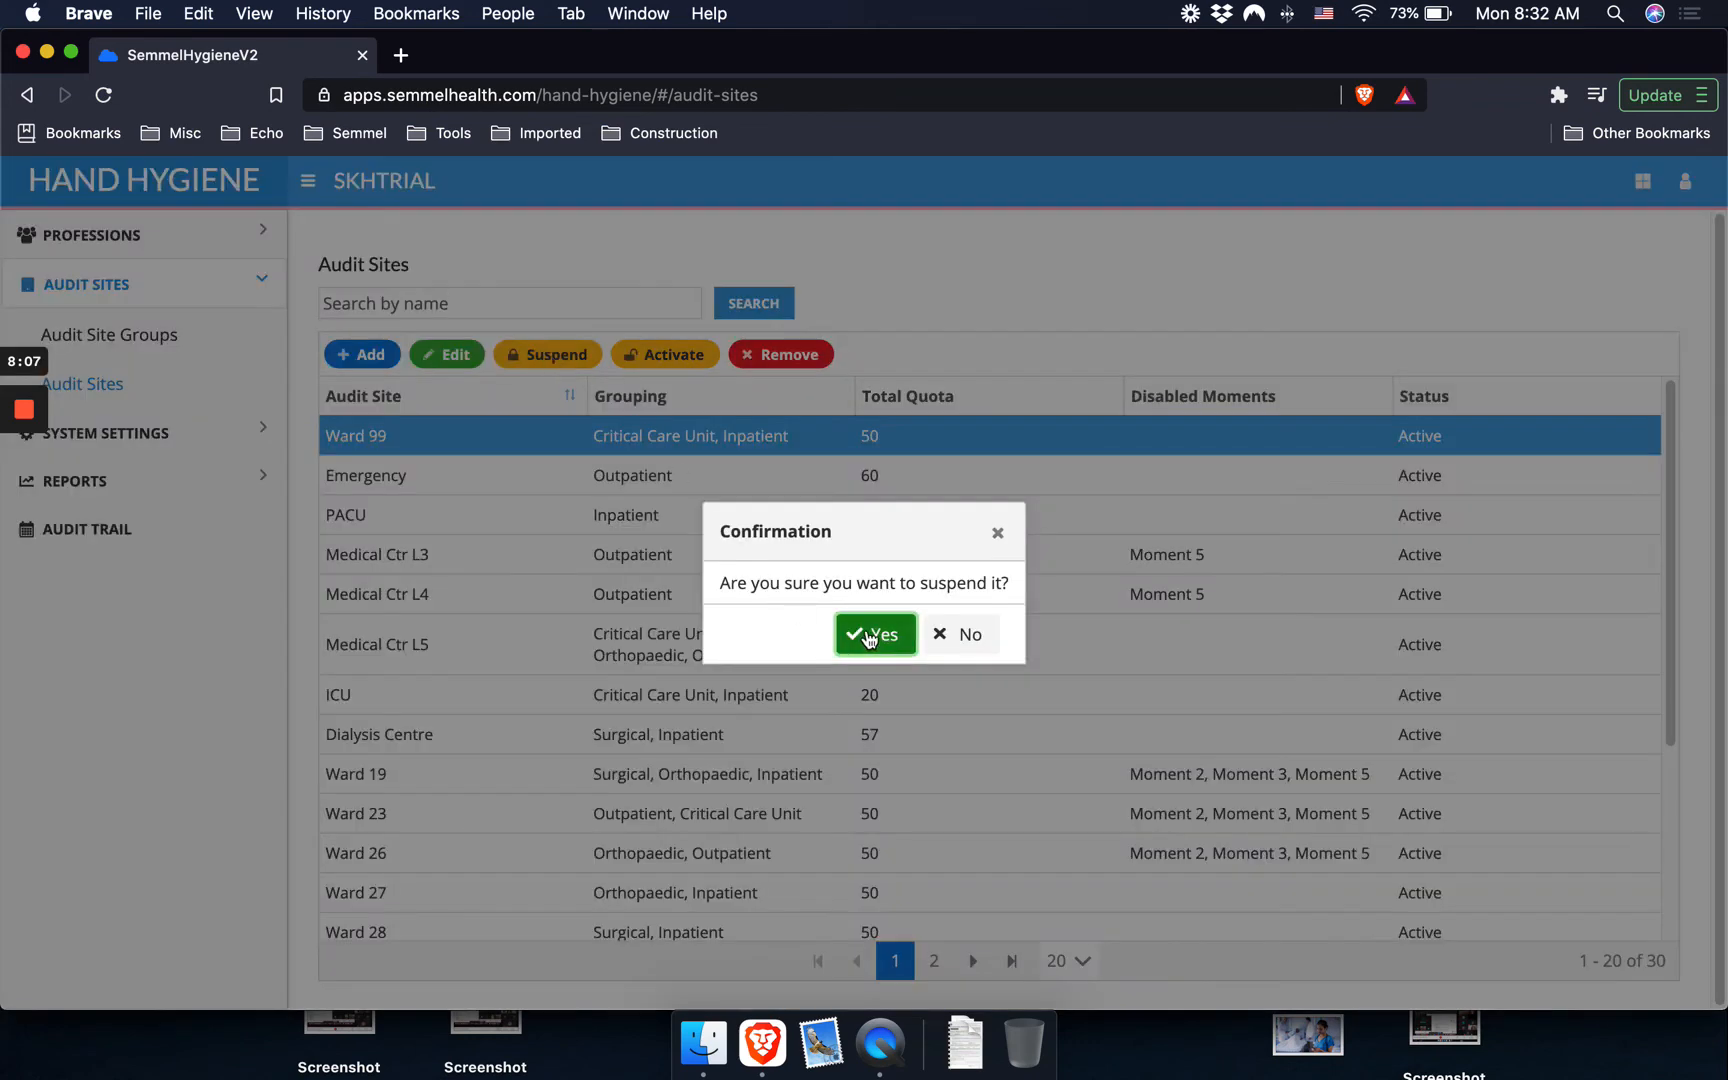
left_click(868, 636)
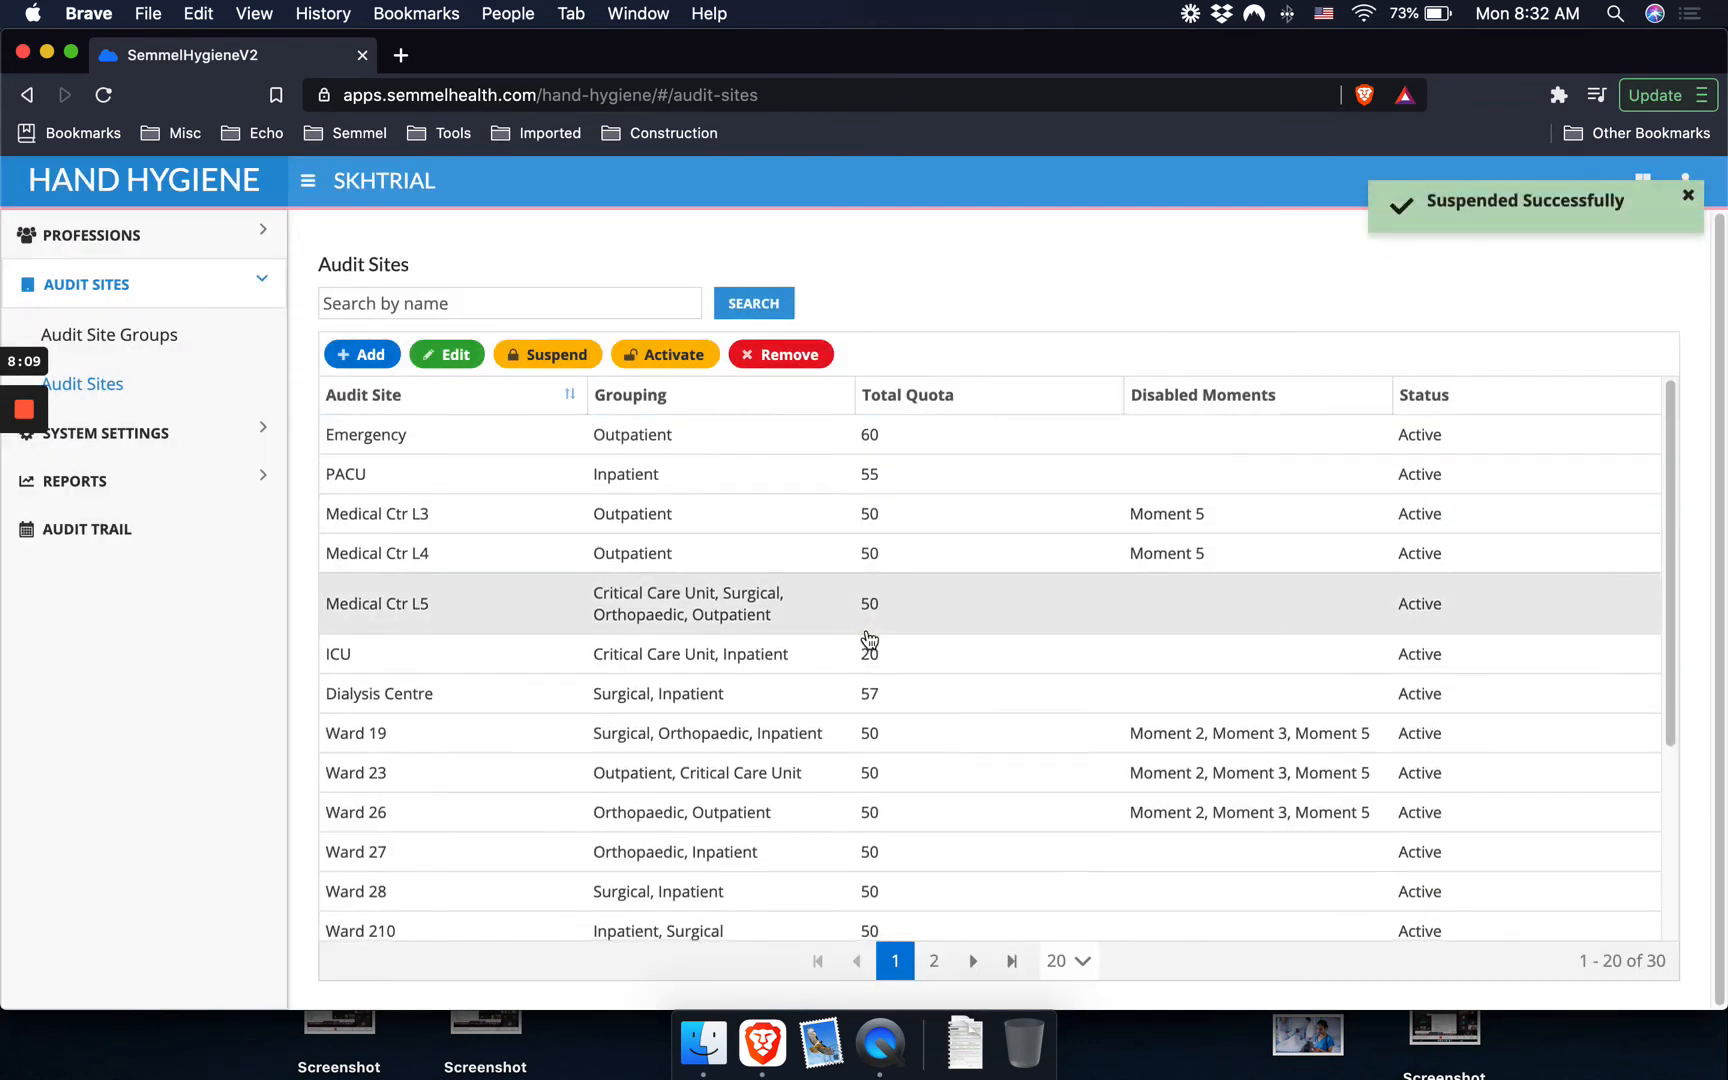
Find the suspended Ward 99 in the audit sites list and reactivate it.
scroll(869, 640, "down", 5)
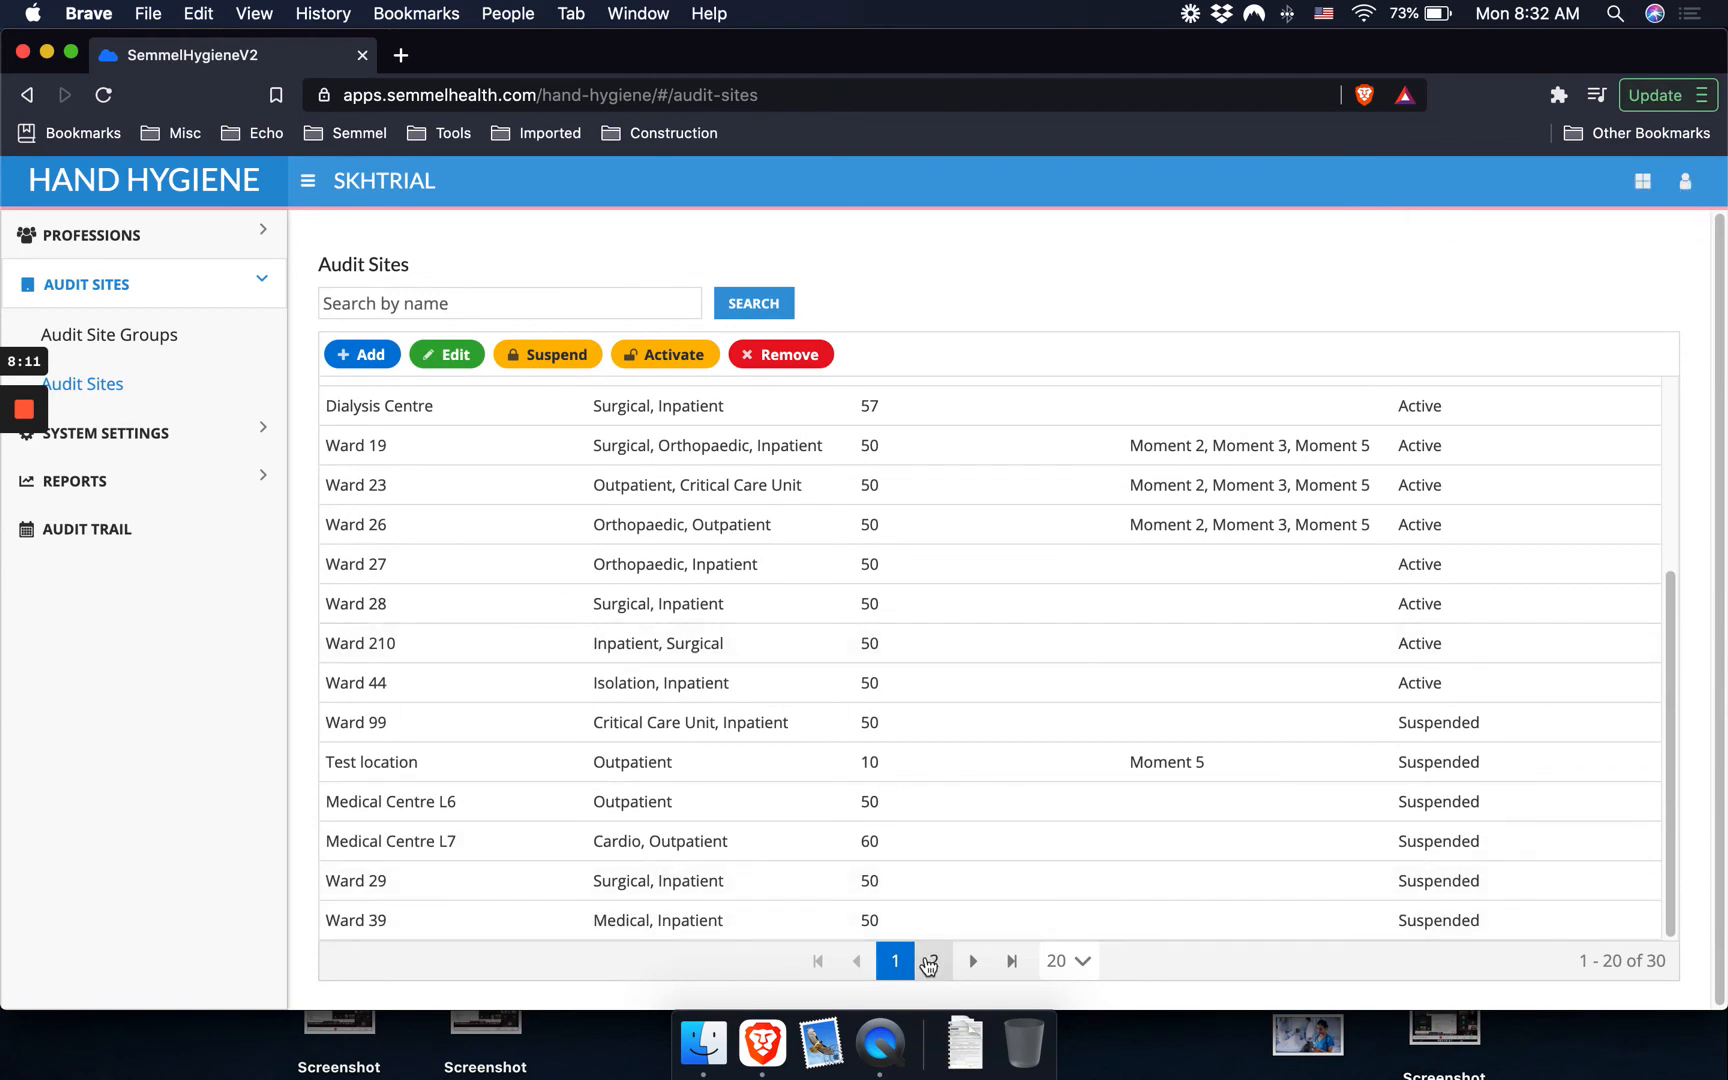
left_click(929, 961)
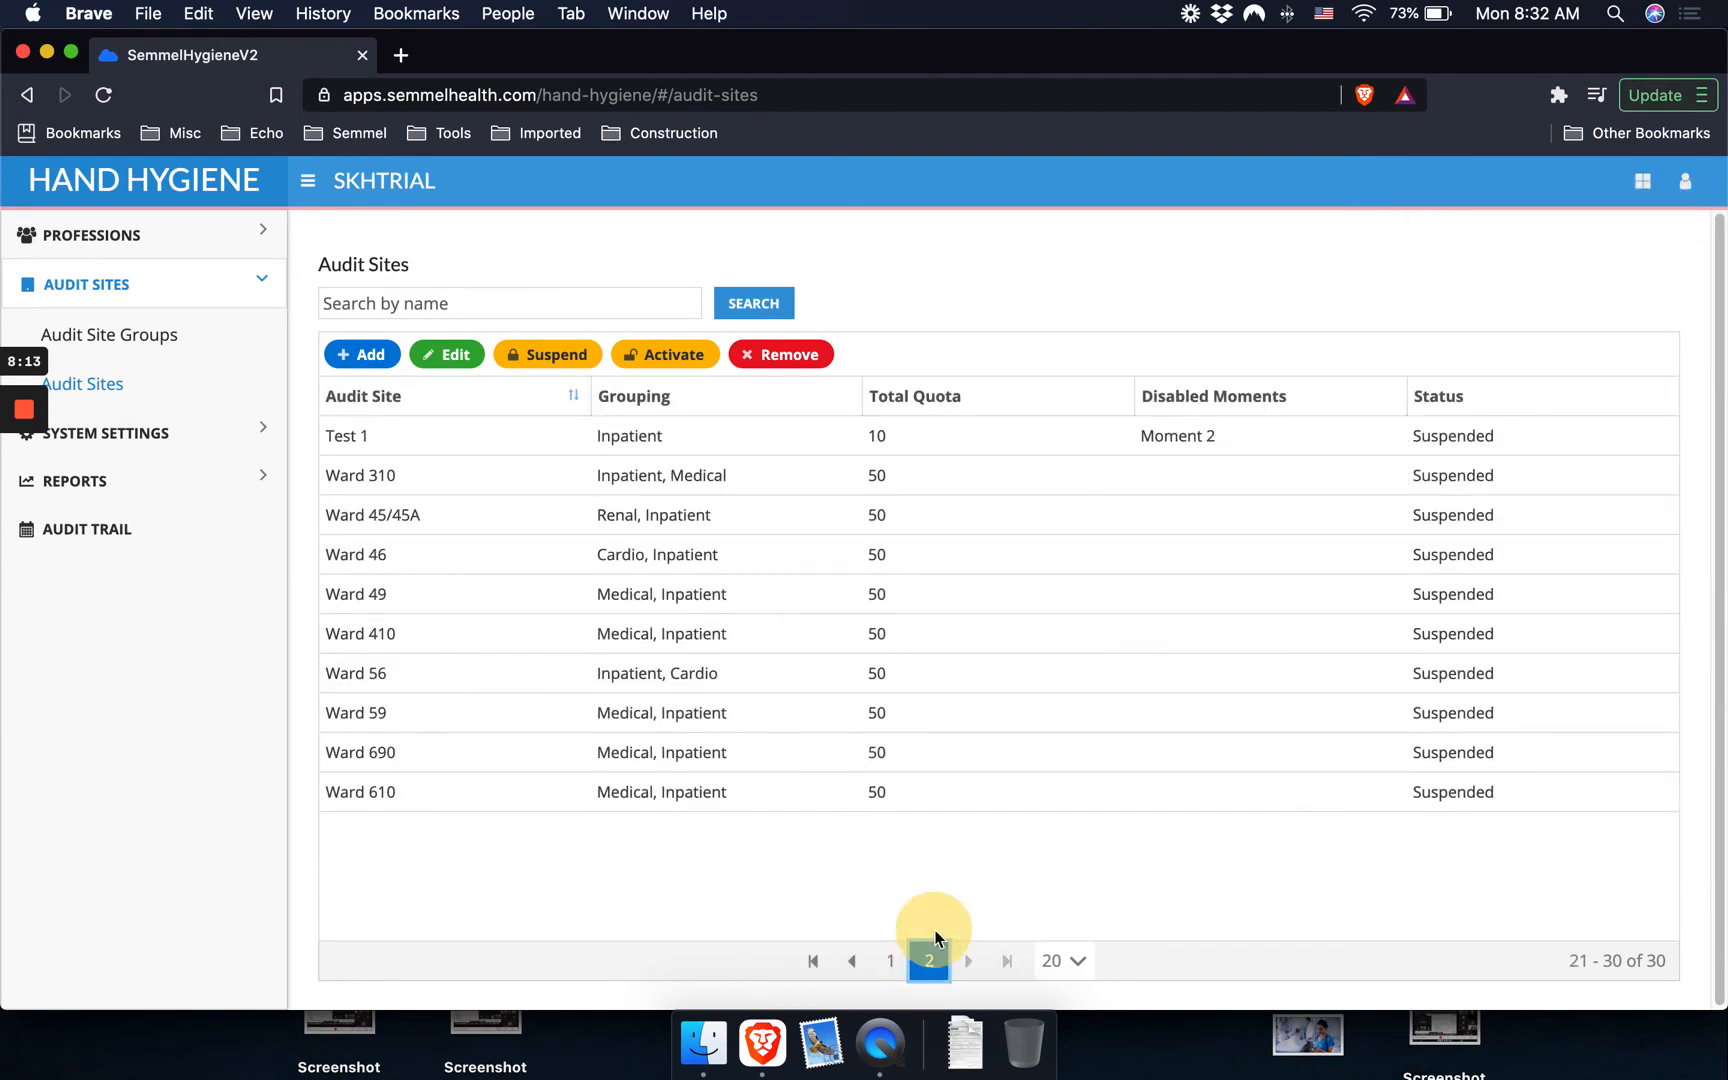
left_click(895, 961)
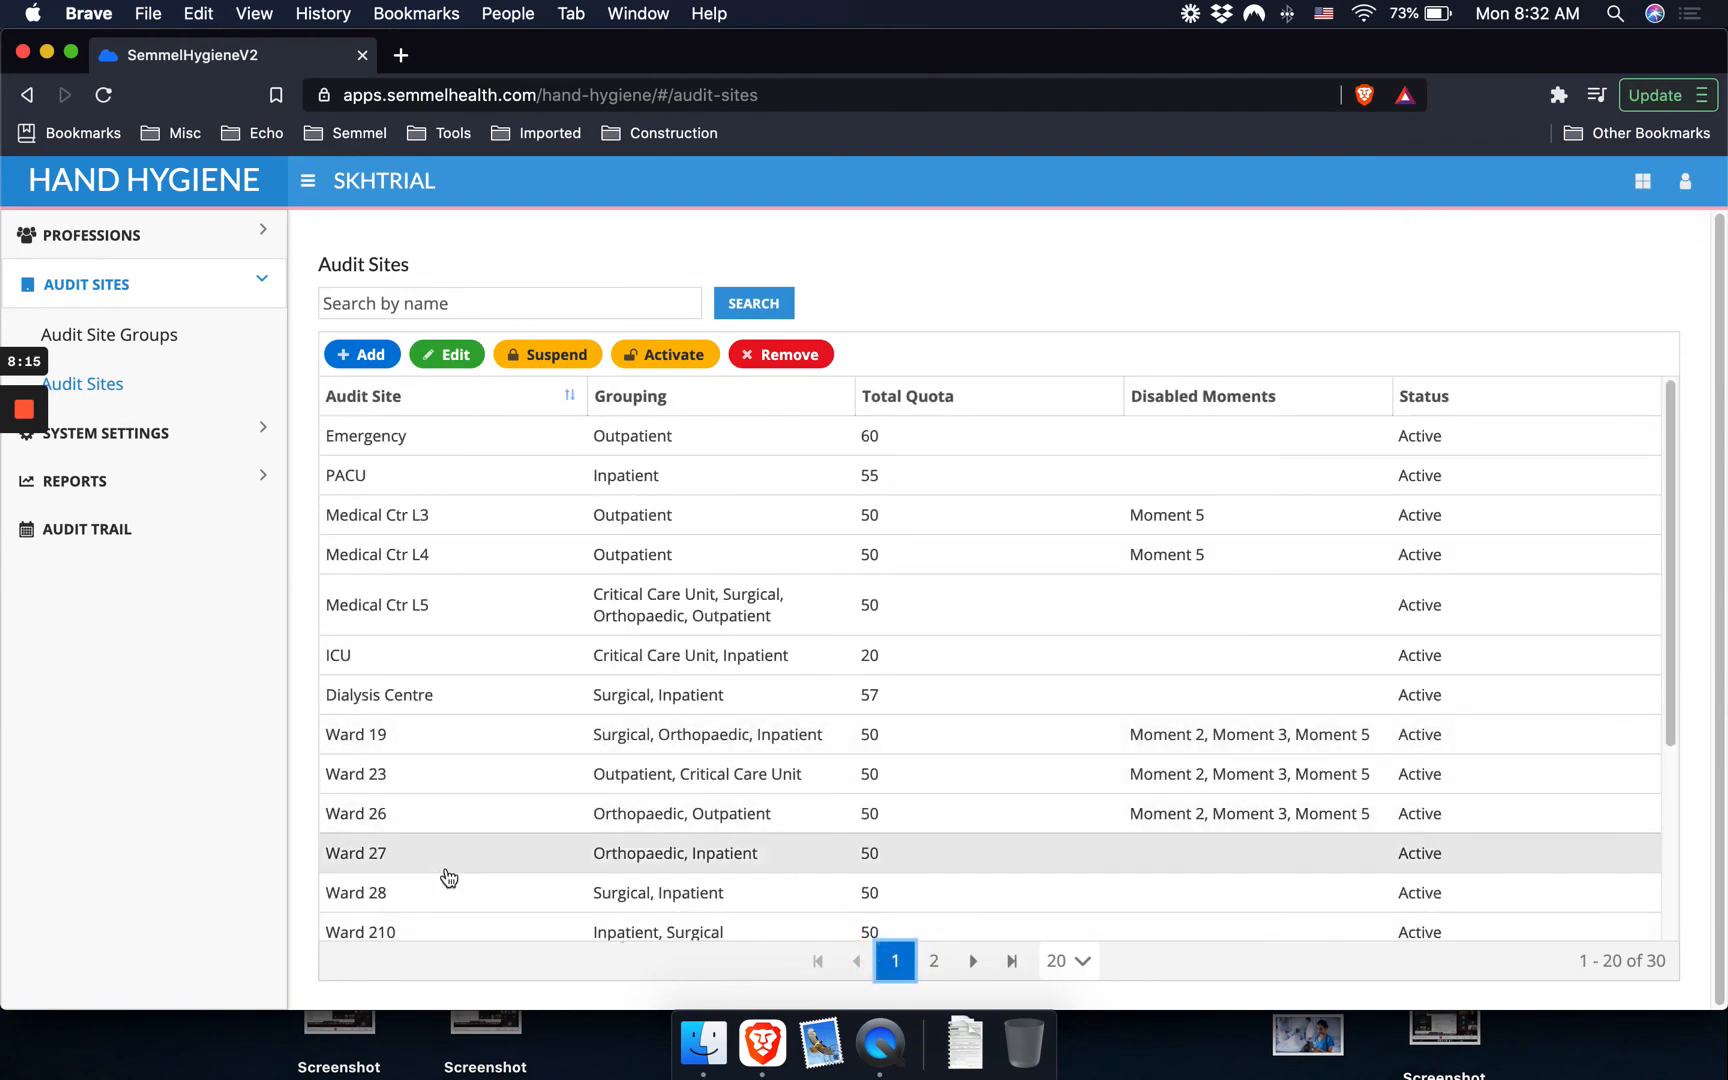
scroll(447, 879, "down", 3)
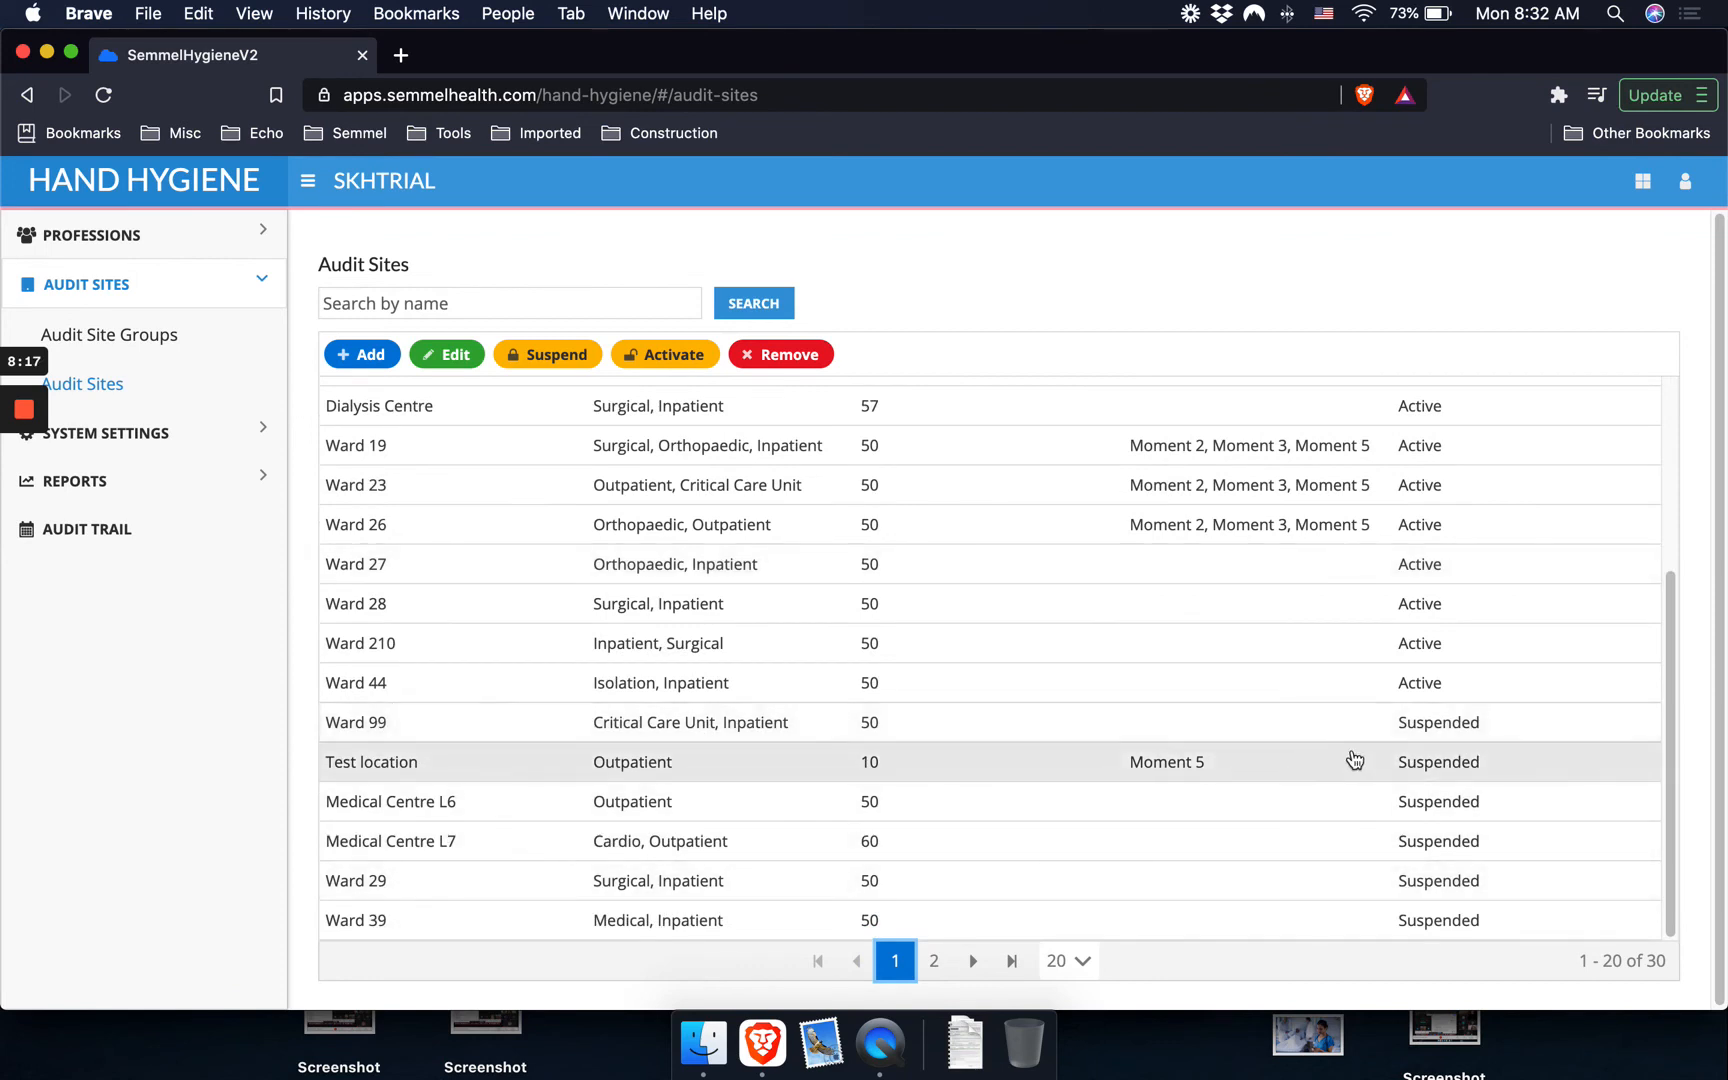
left_click(1204, 738)
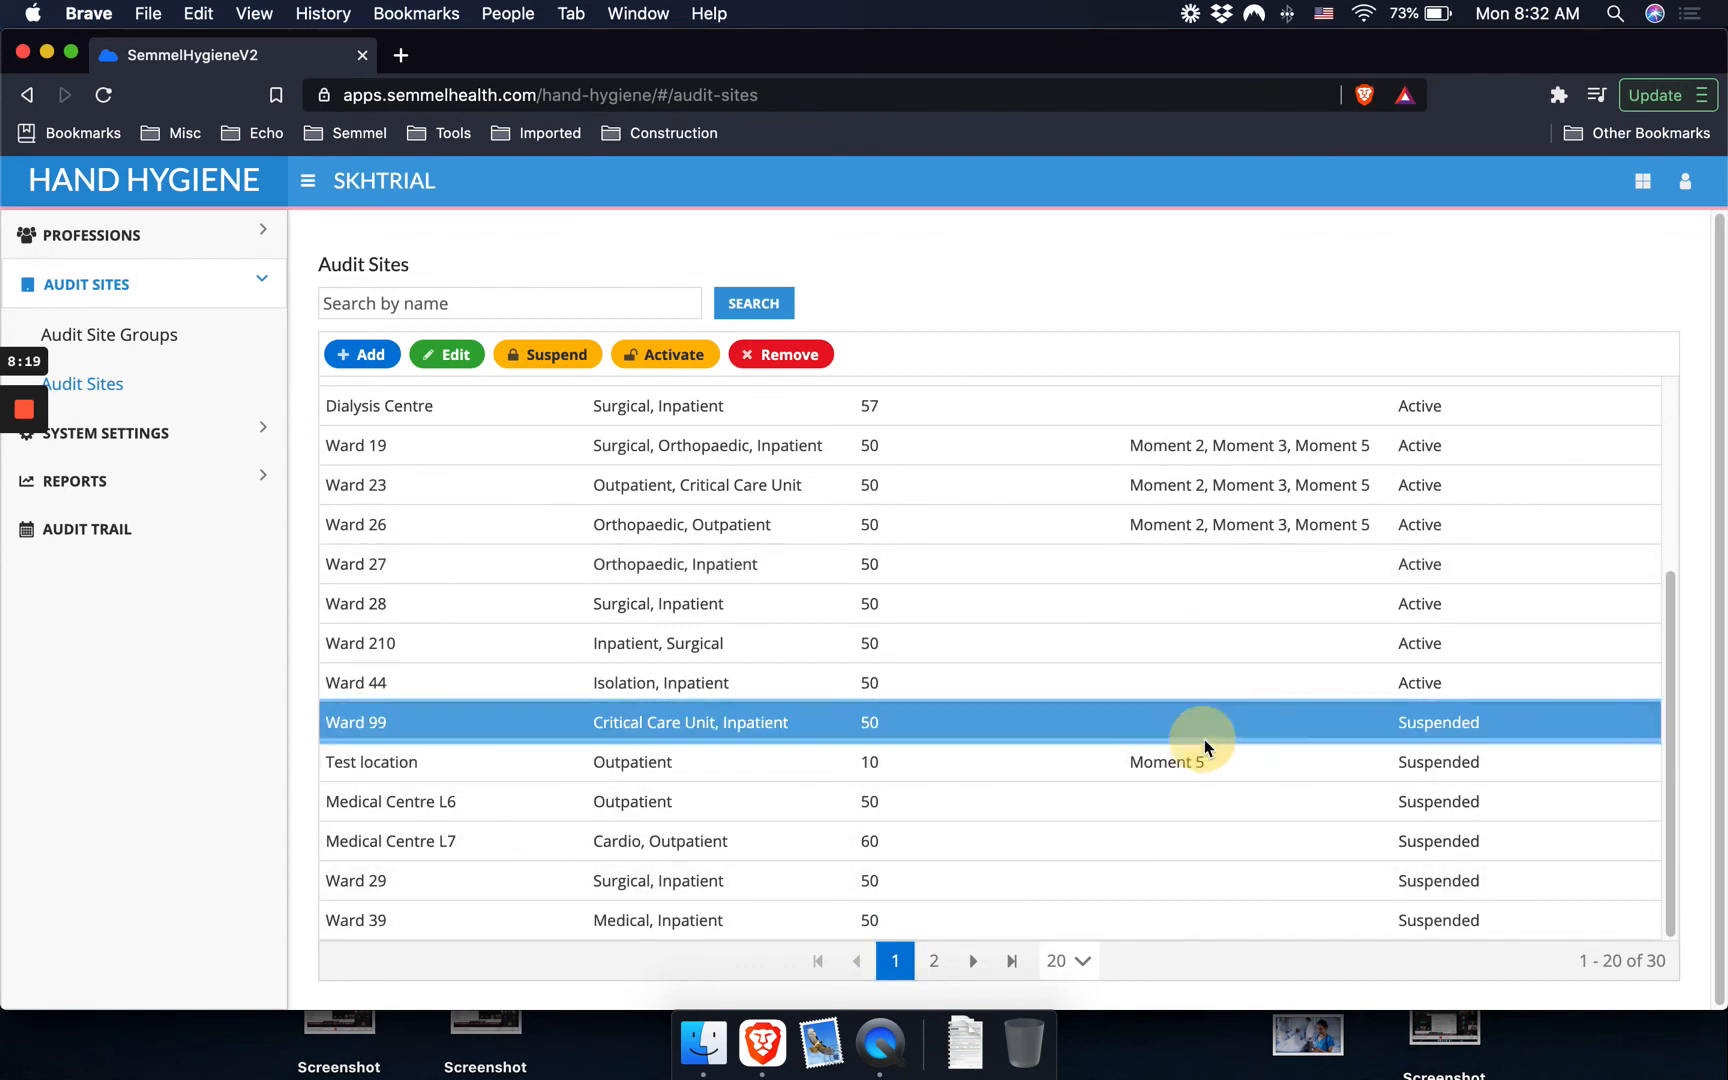
left_click(674, 352)
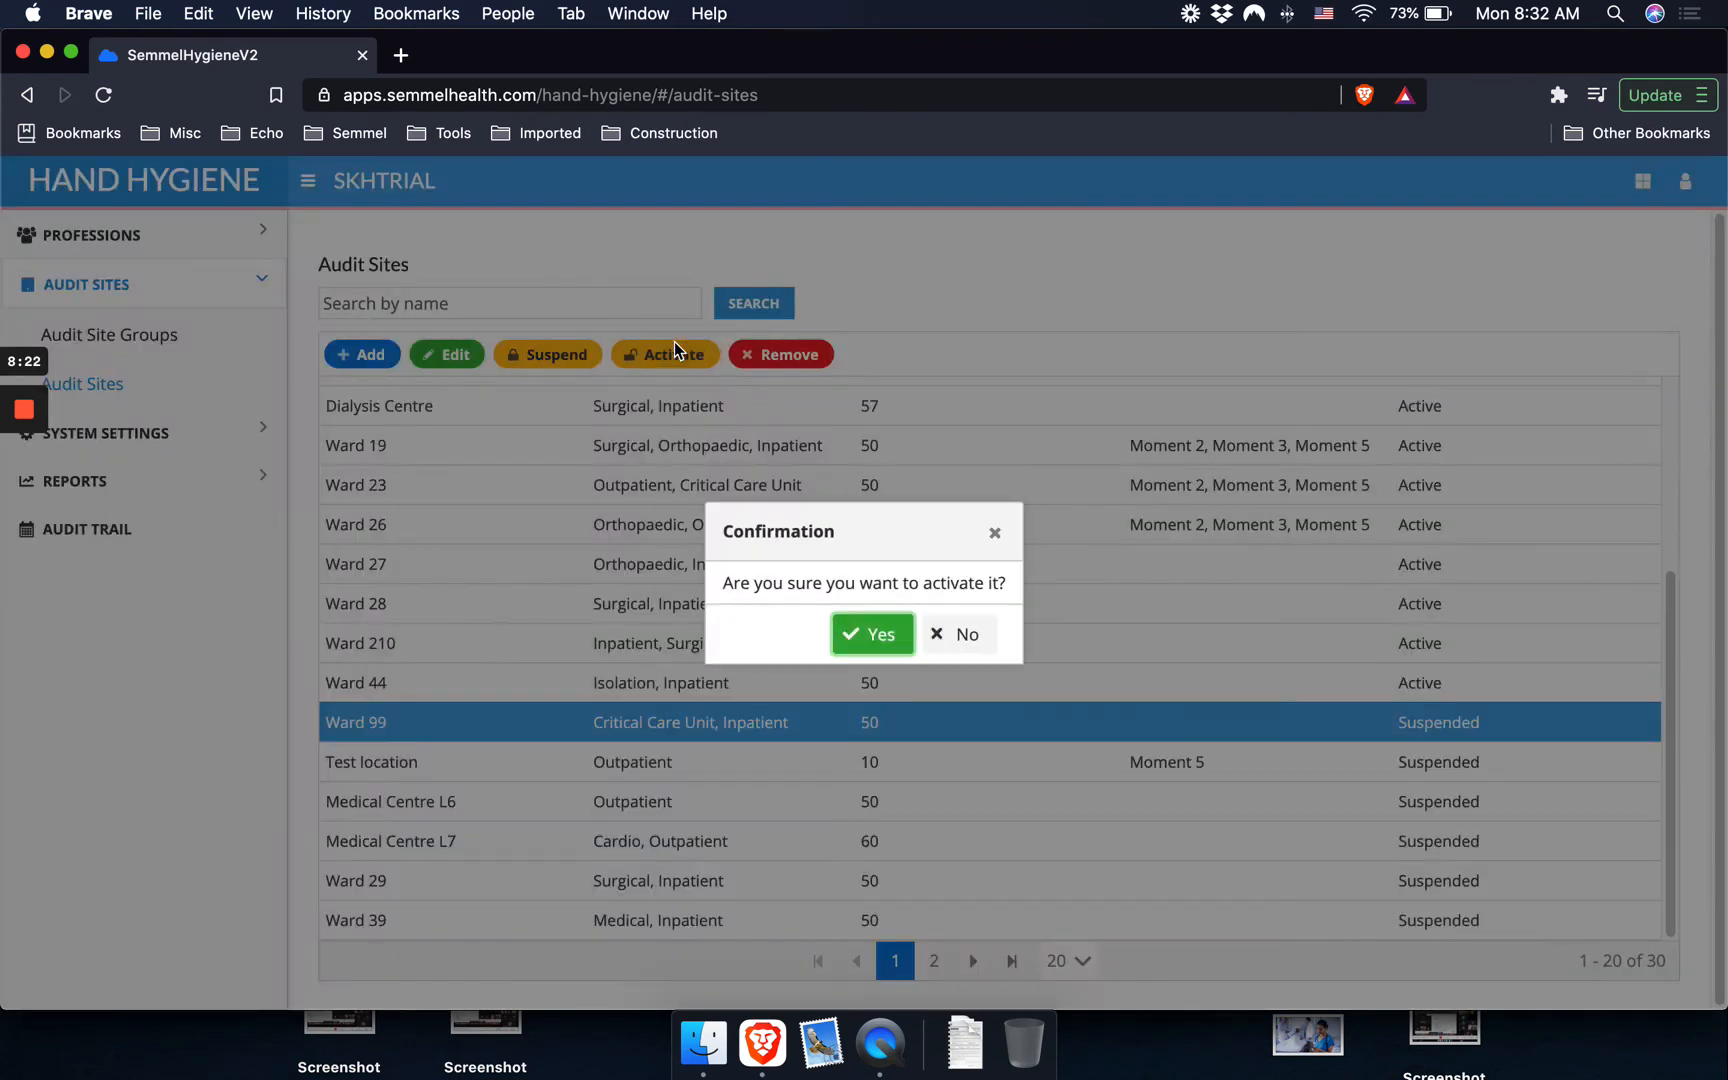
left_click(860, 637)
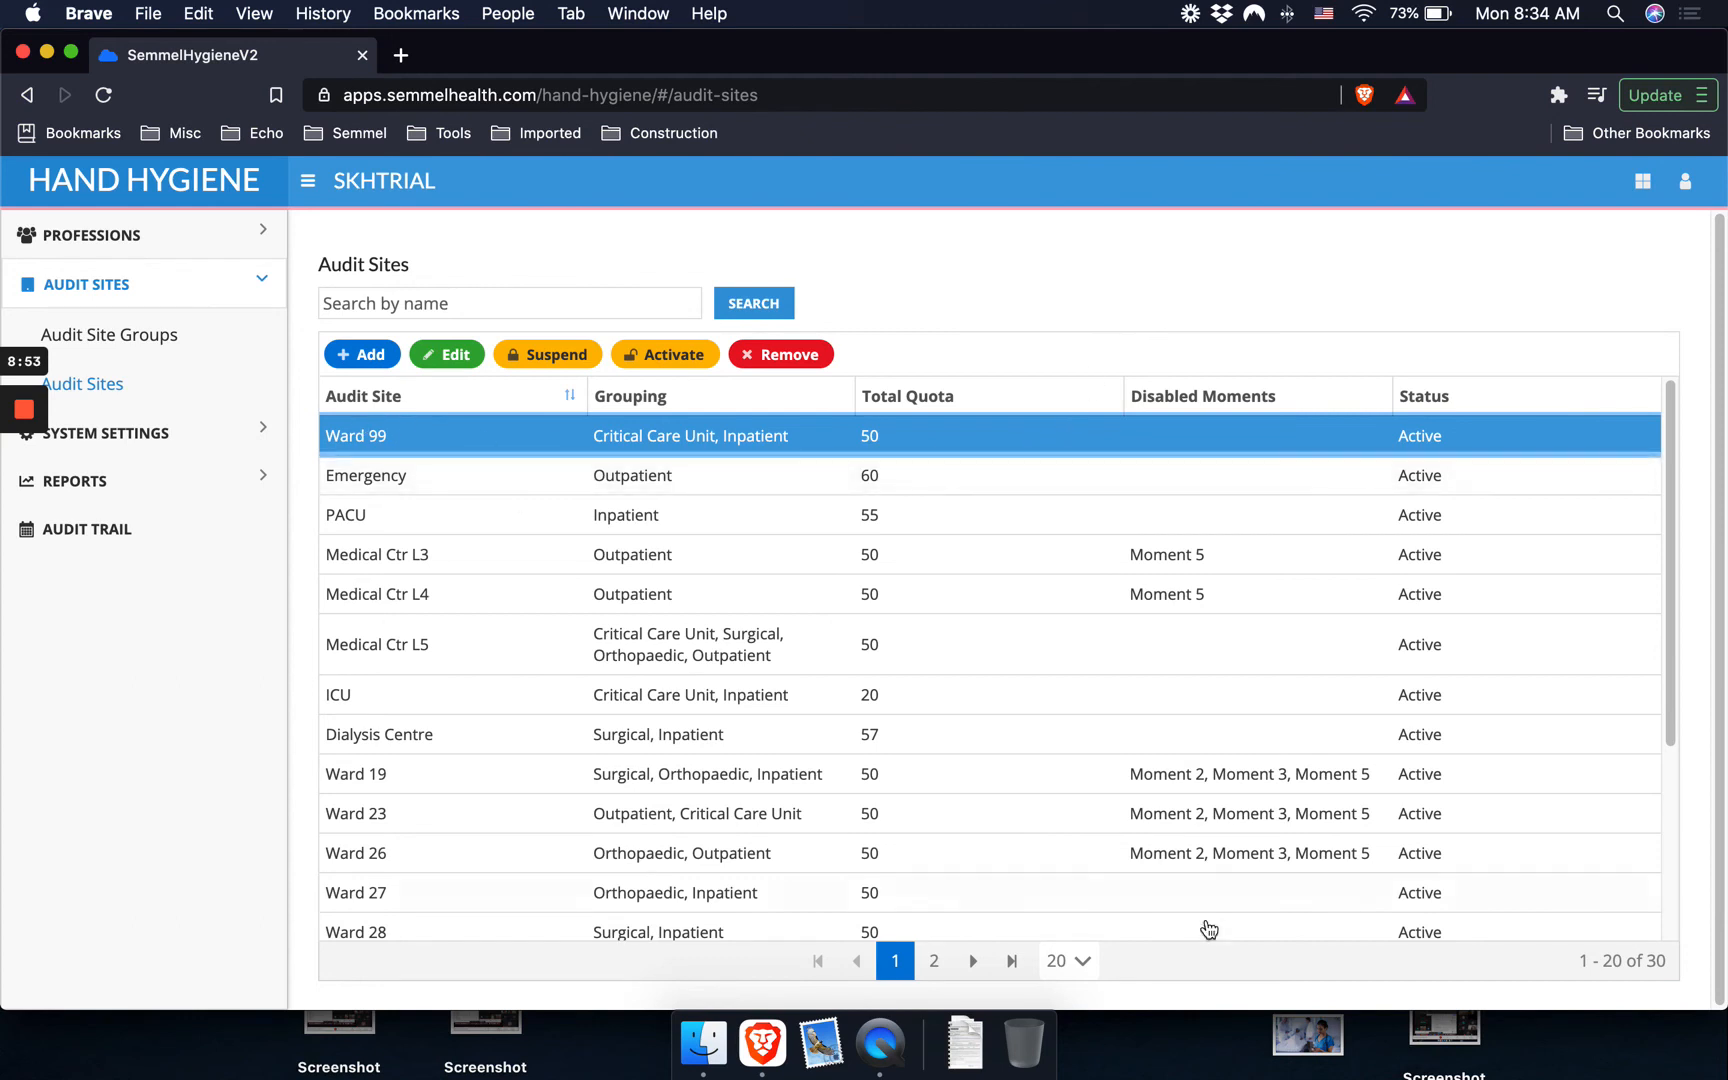
Switch to QuickTime Player to view the mobile app's Progress screen, and return to the audit sites list in Brave.
left_click(903, 1043)
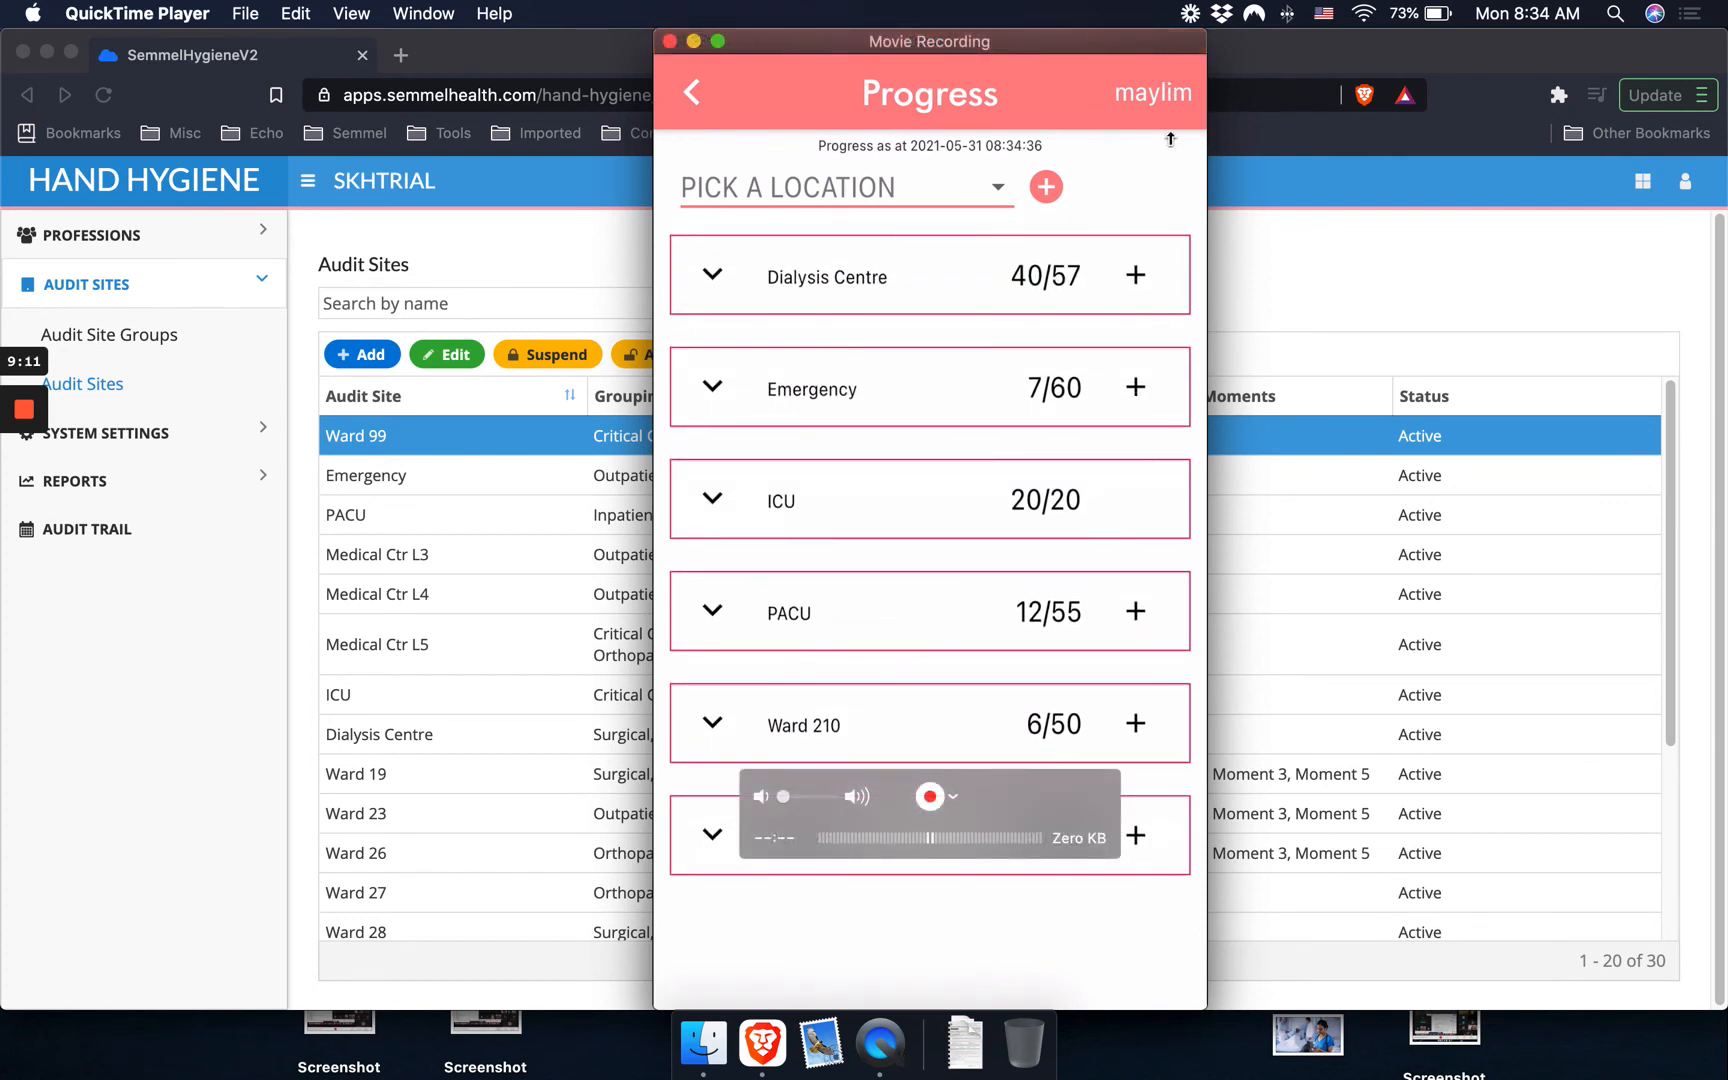
left_click(1294, 277)
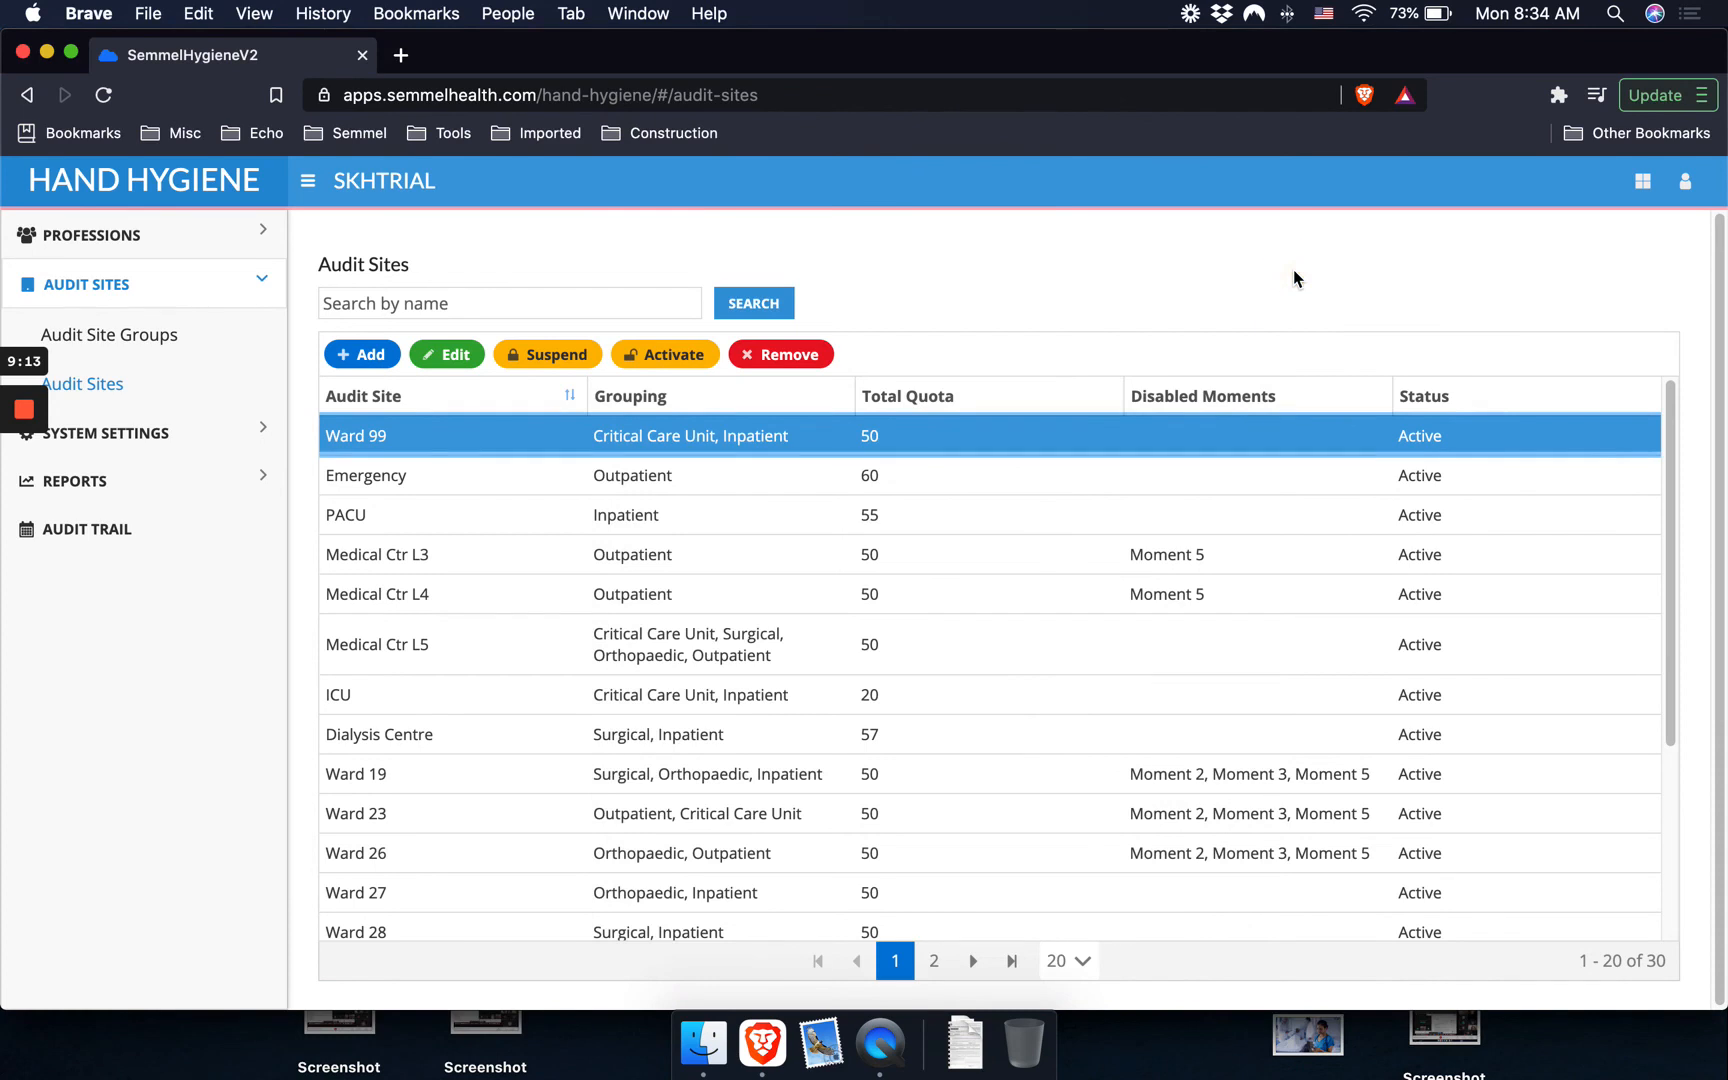
Edit the Ward 99 audit site to add the last listed auditor to its assigned auditors and save the change.
left_click(440, 355)
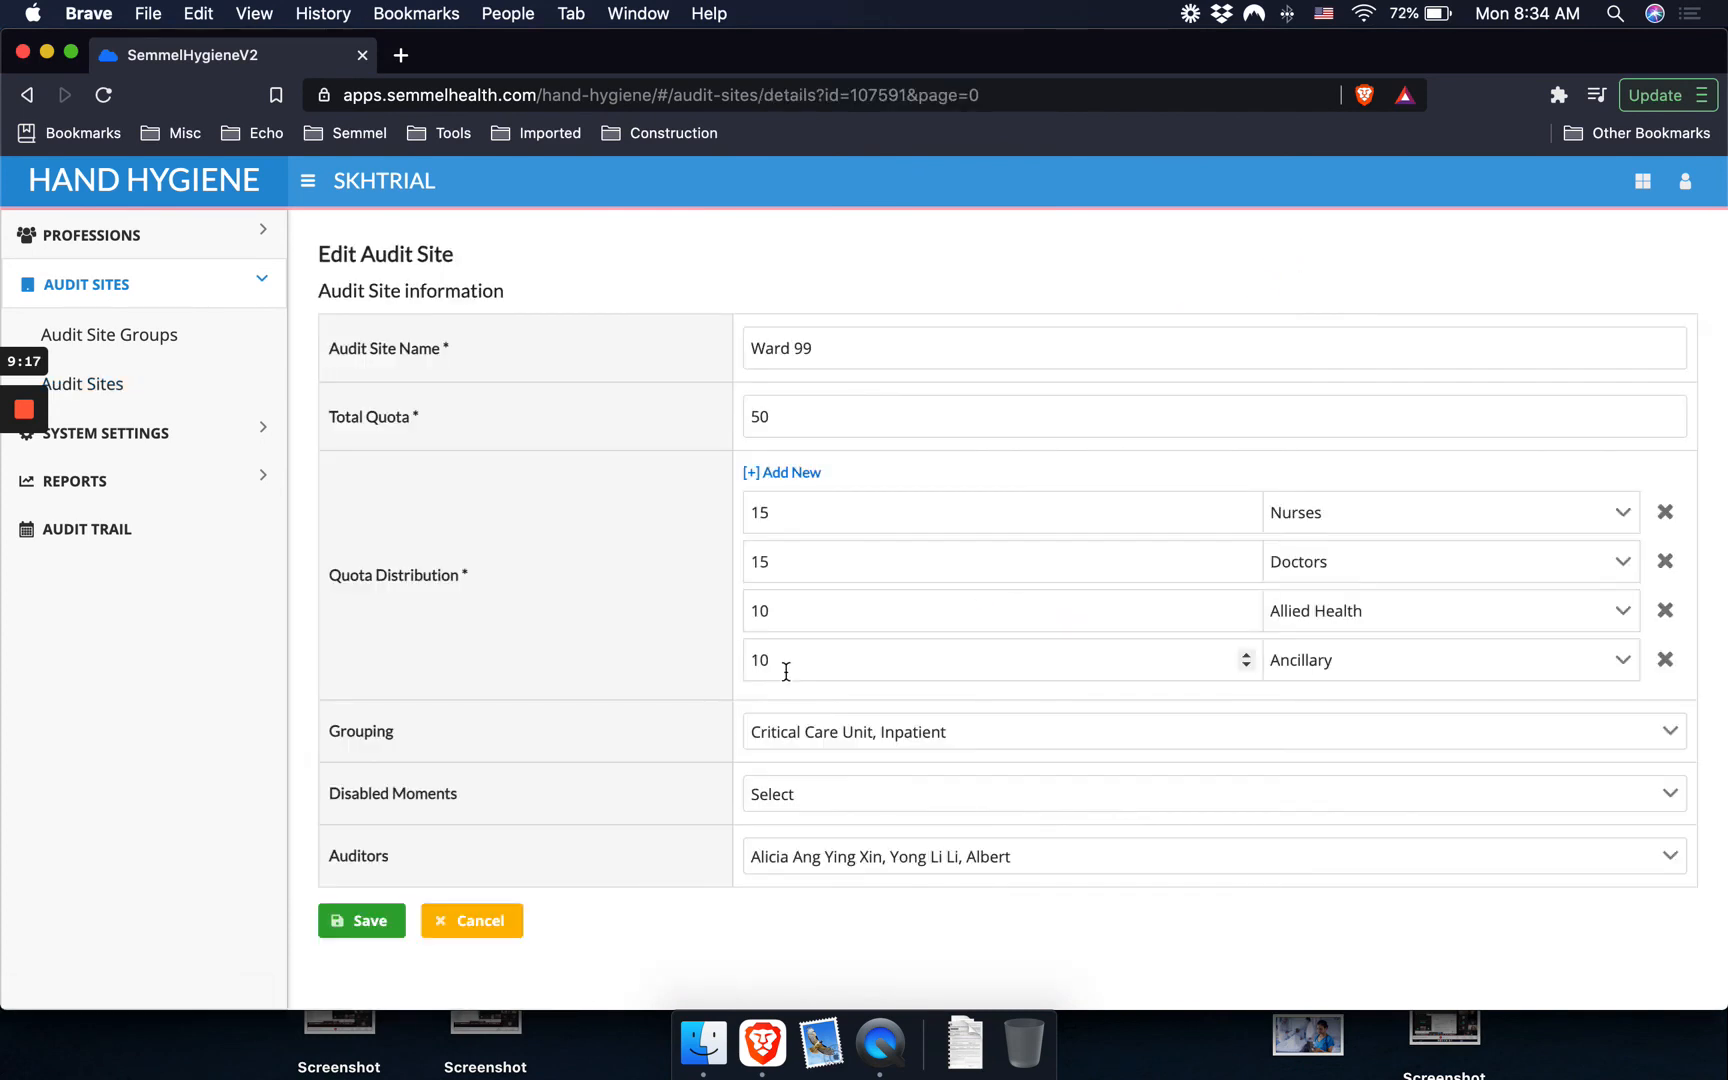
left_click(840, 856)
scroll(880, 743, "down", 5)
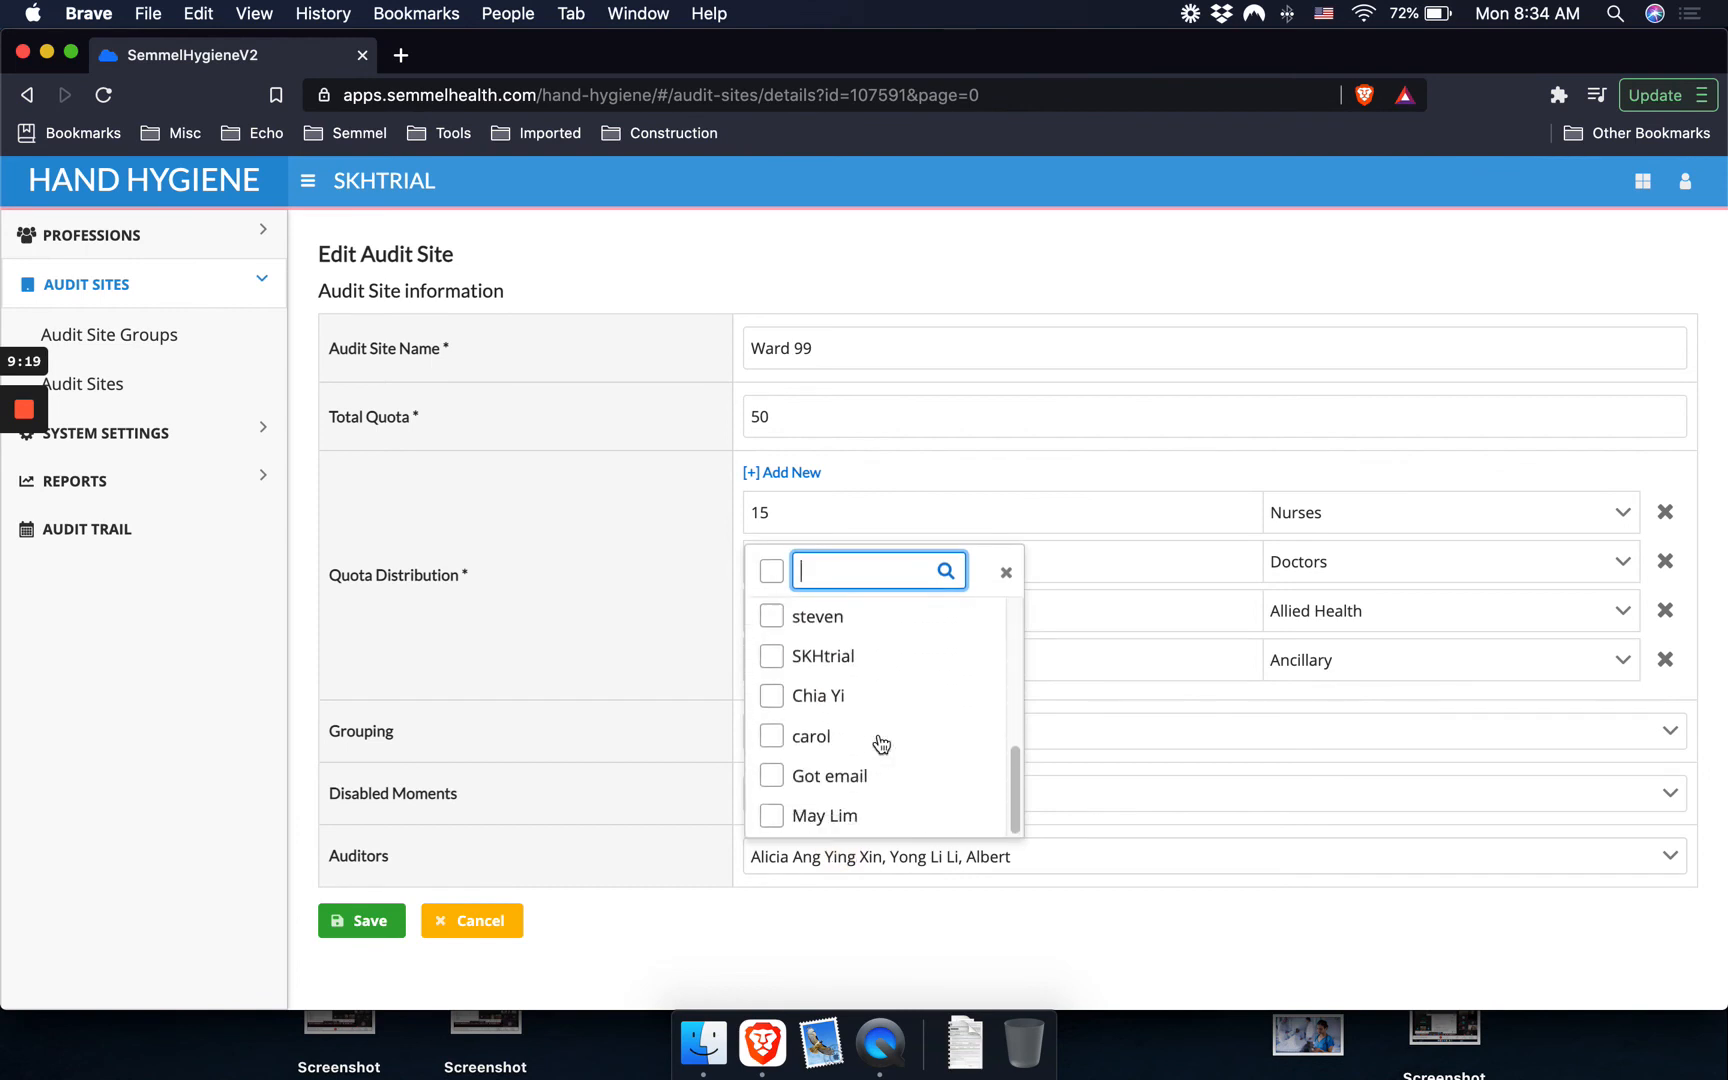
left_click(817, 817)
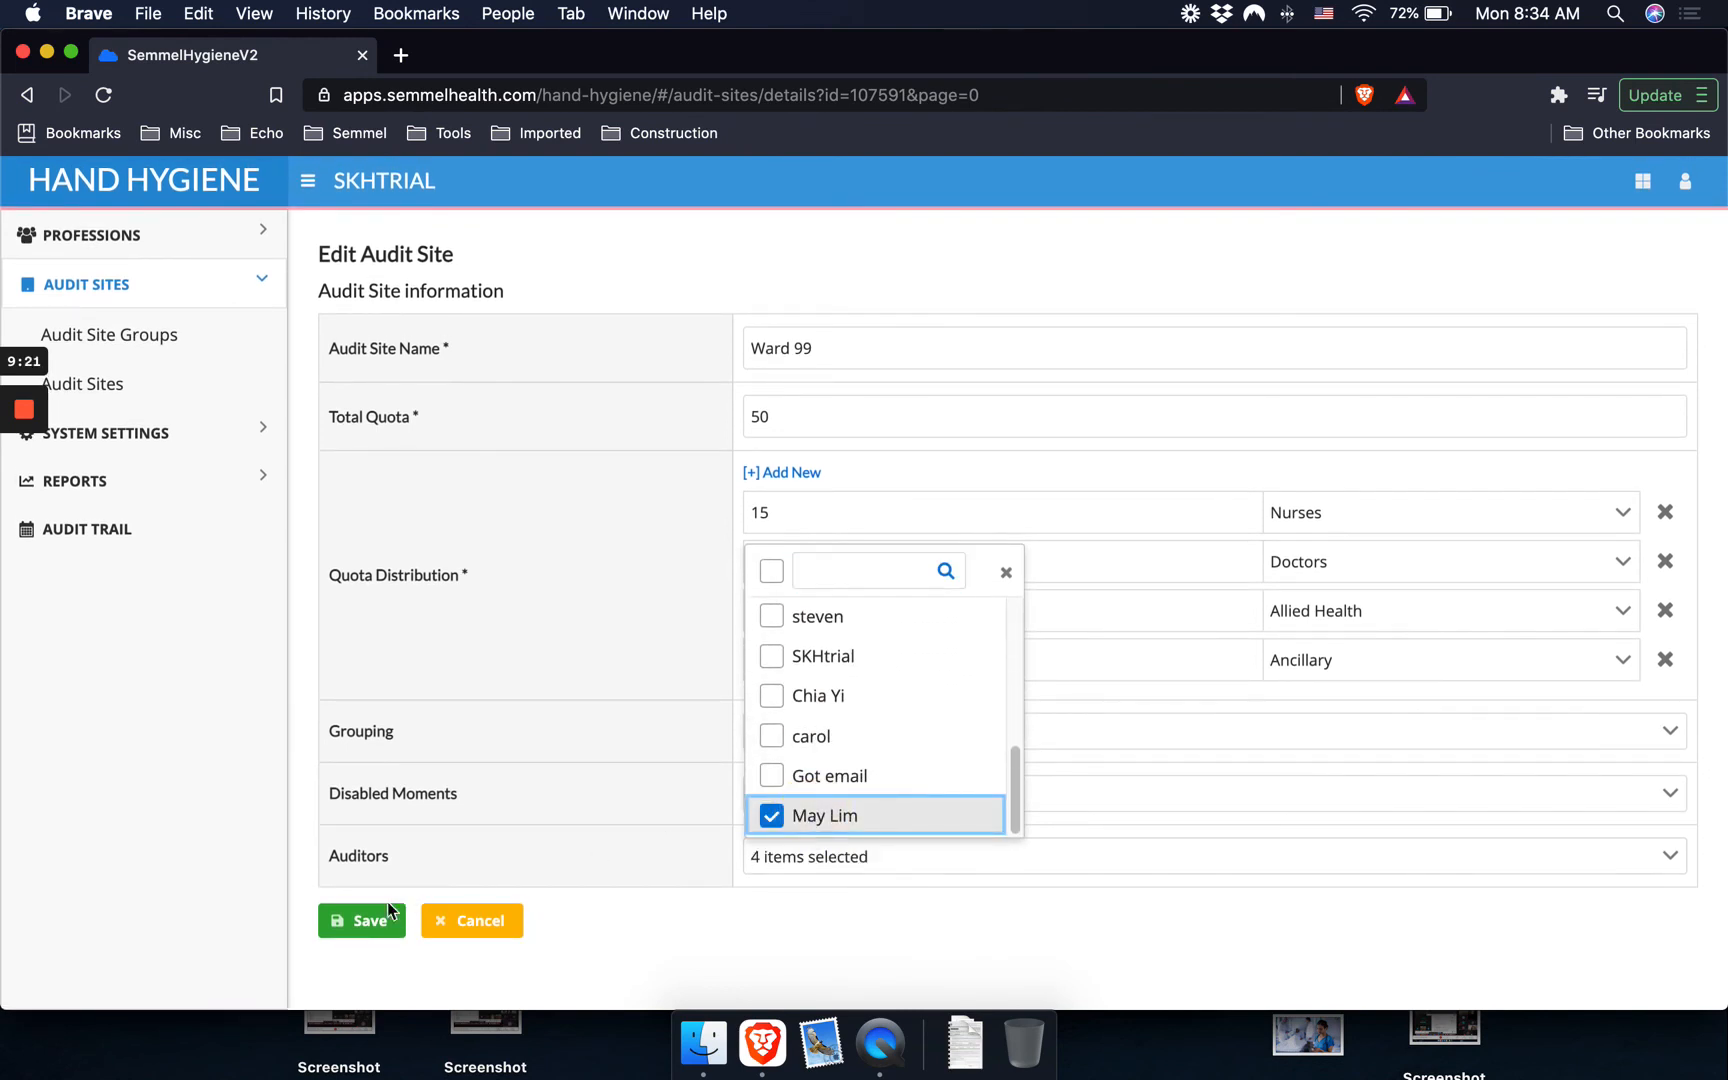
left_click(367, 918)
Switch to QuickTime Player and check Ward 99's audit progress on the mobile app's Progress screen.
left_click(880, 1045)
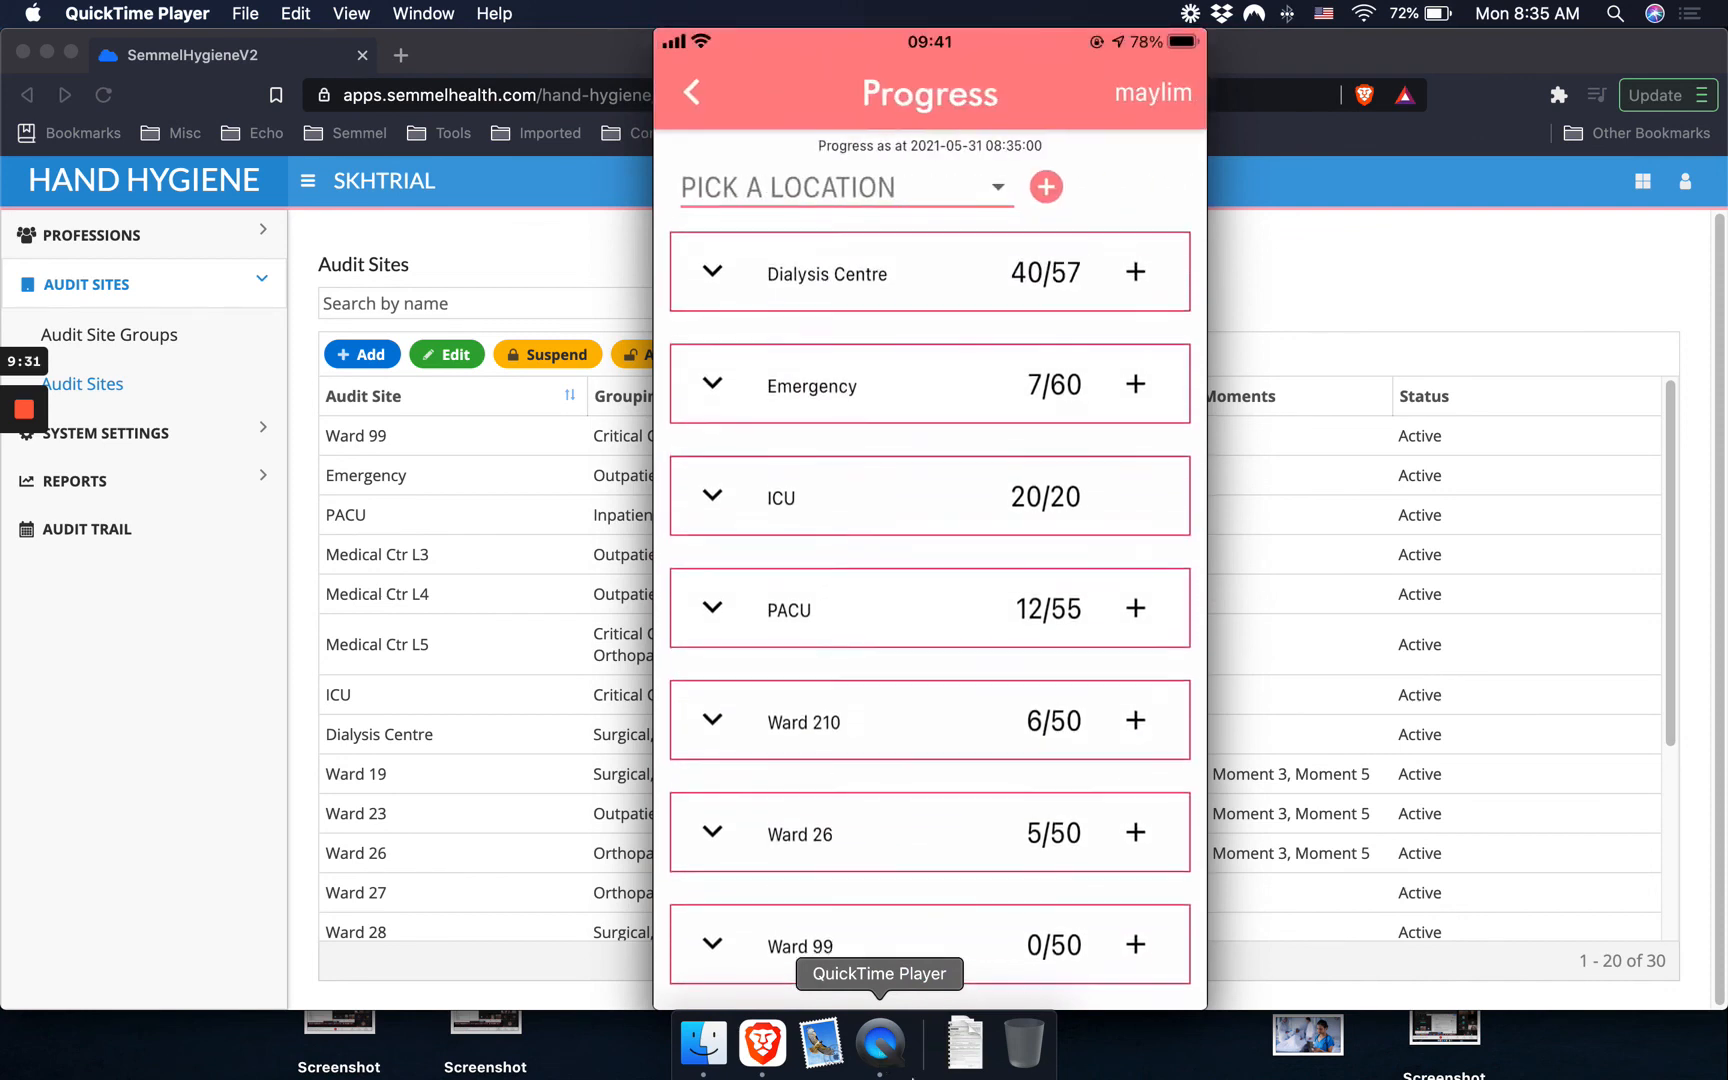
mouse_move(1020, 988)
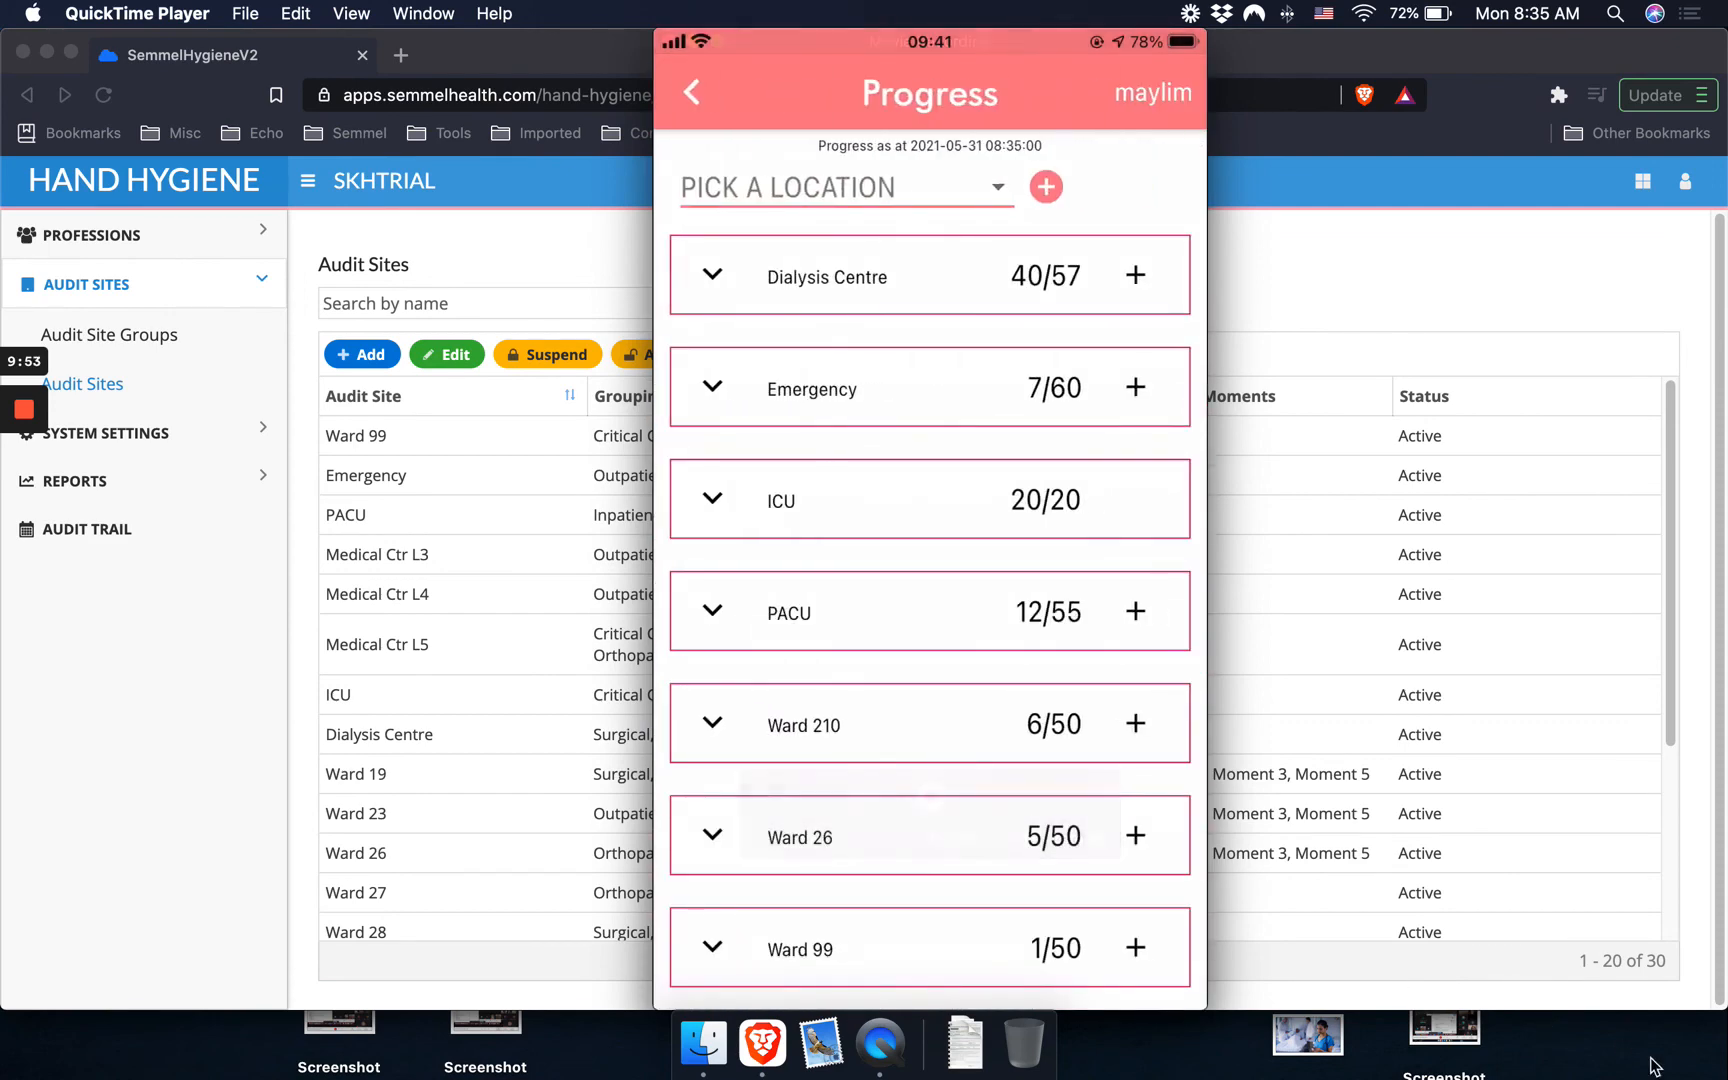
mouse_move(1115, 960)
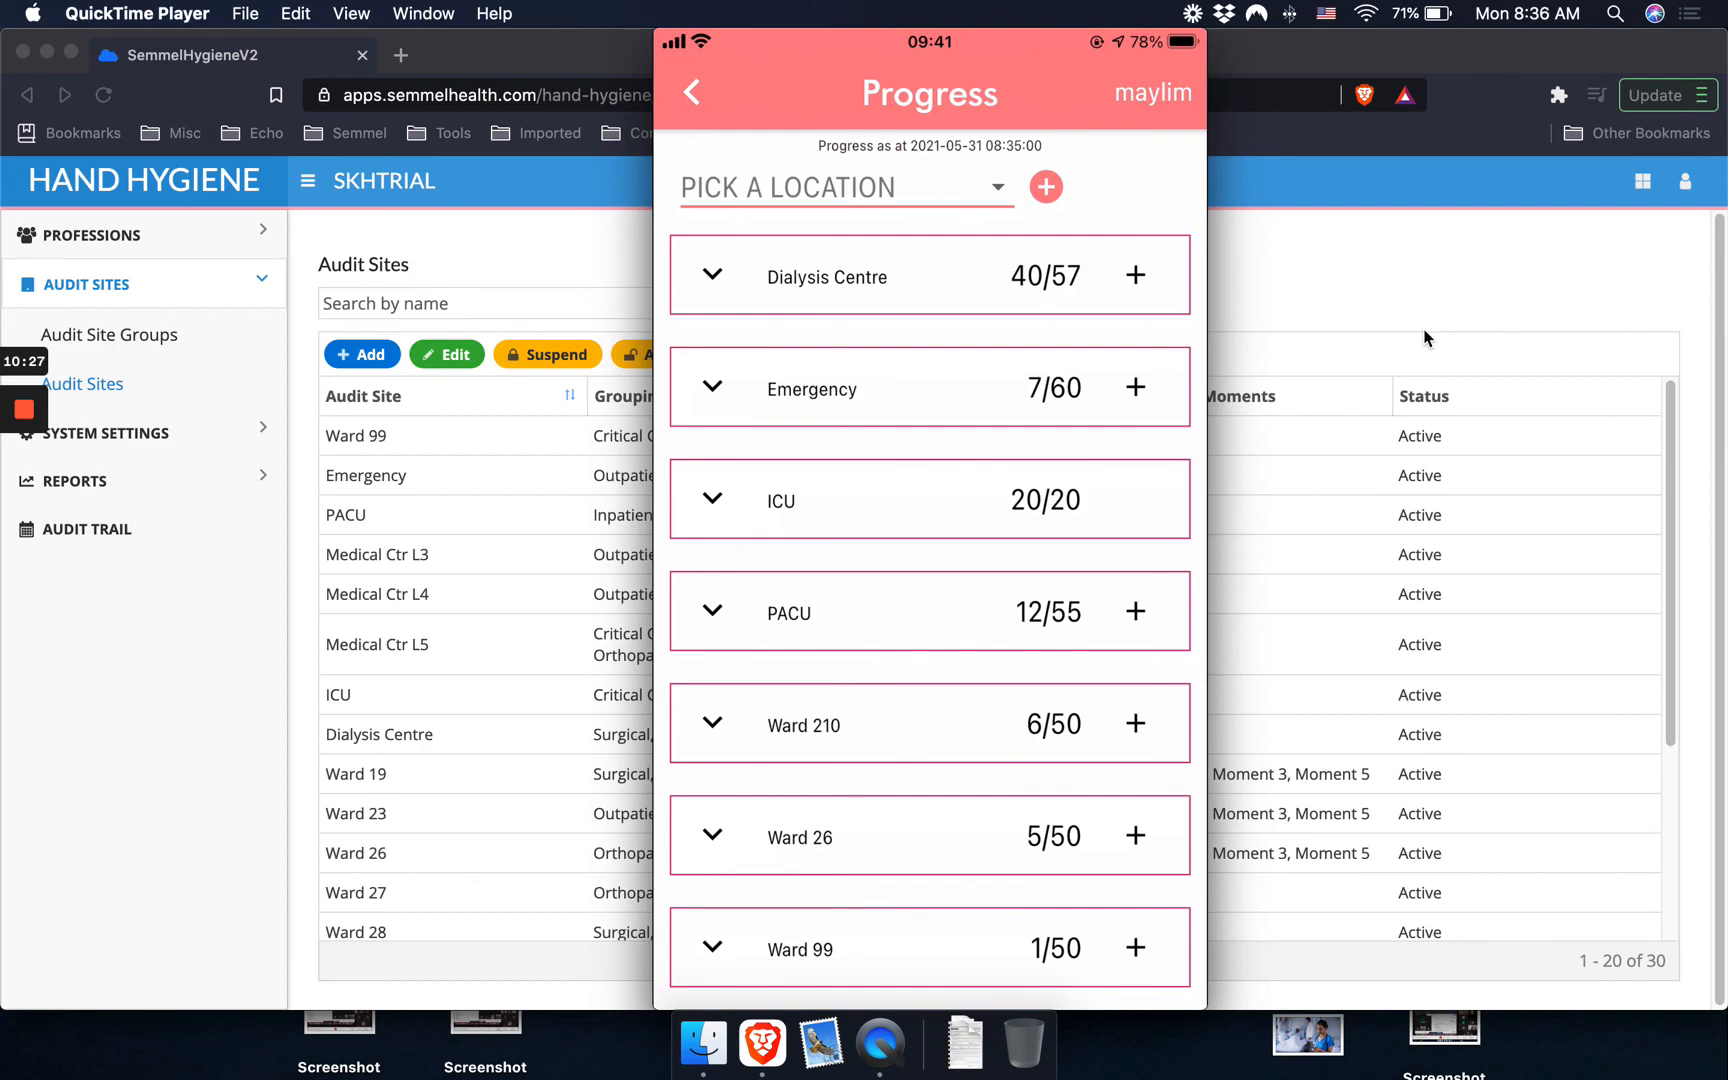
Return to the hand hygiene portal in Brave and open the Upload Settings page of the system settings.
left_click(1425, 338)
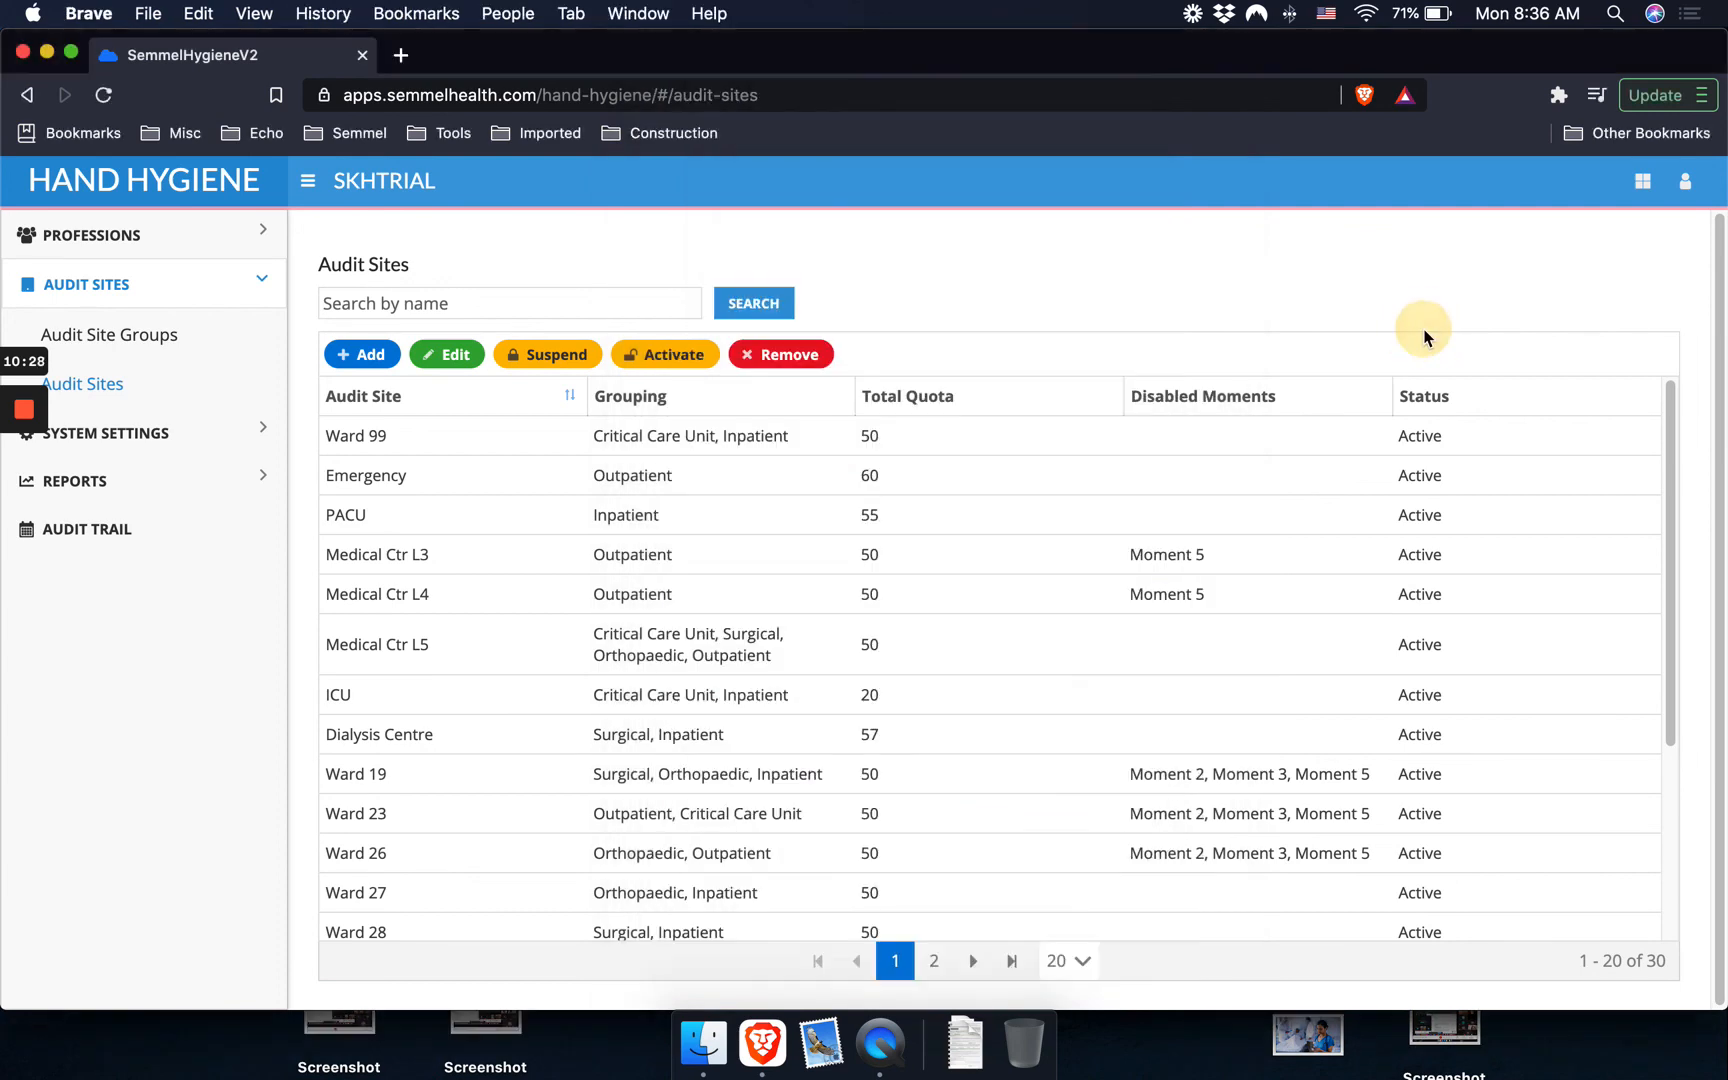
left_click(156, 437)
left_click(115, 393)
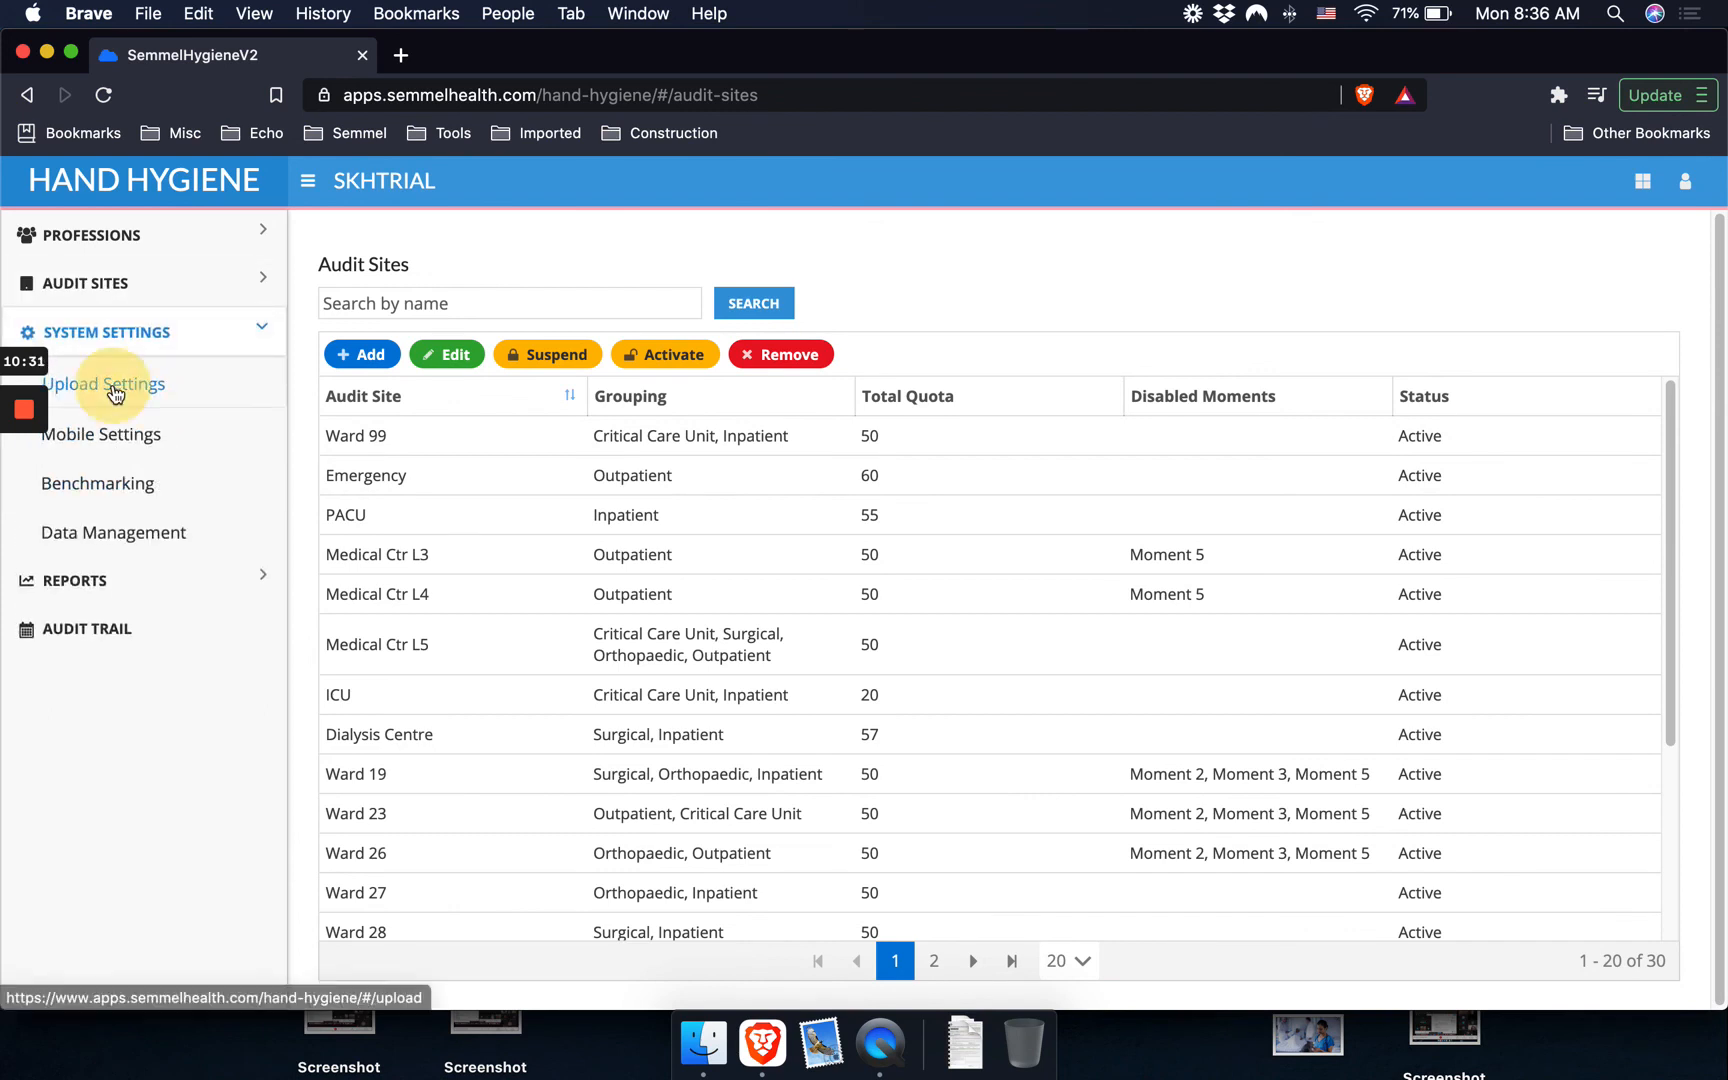